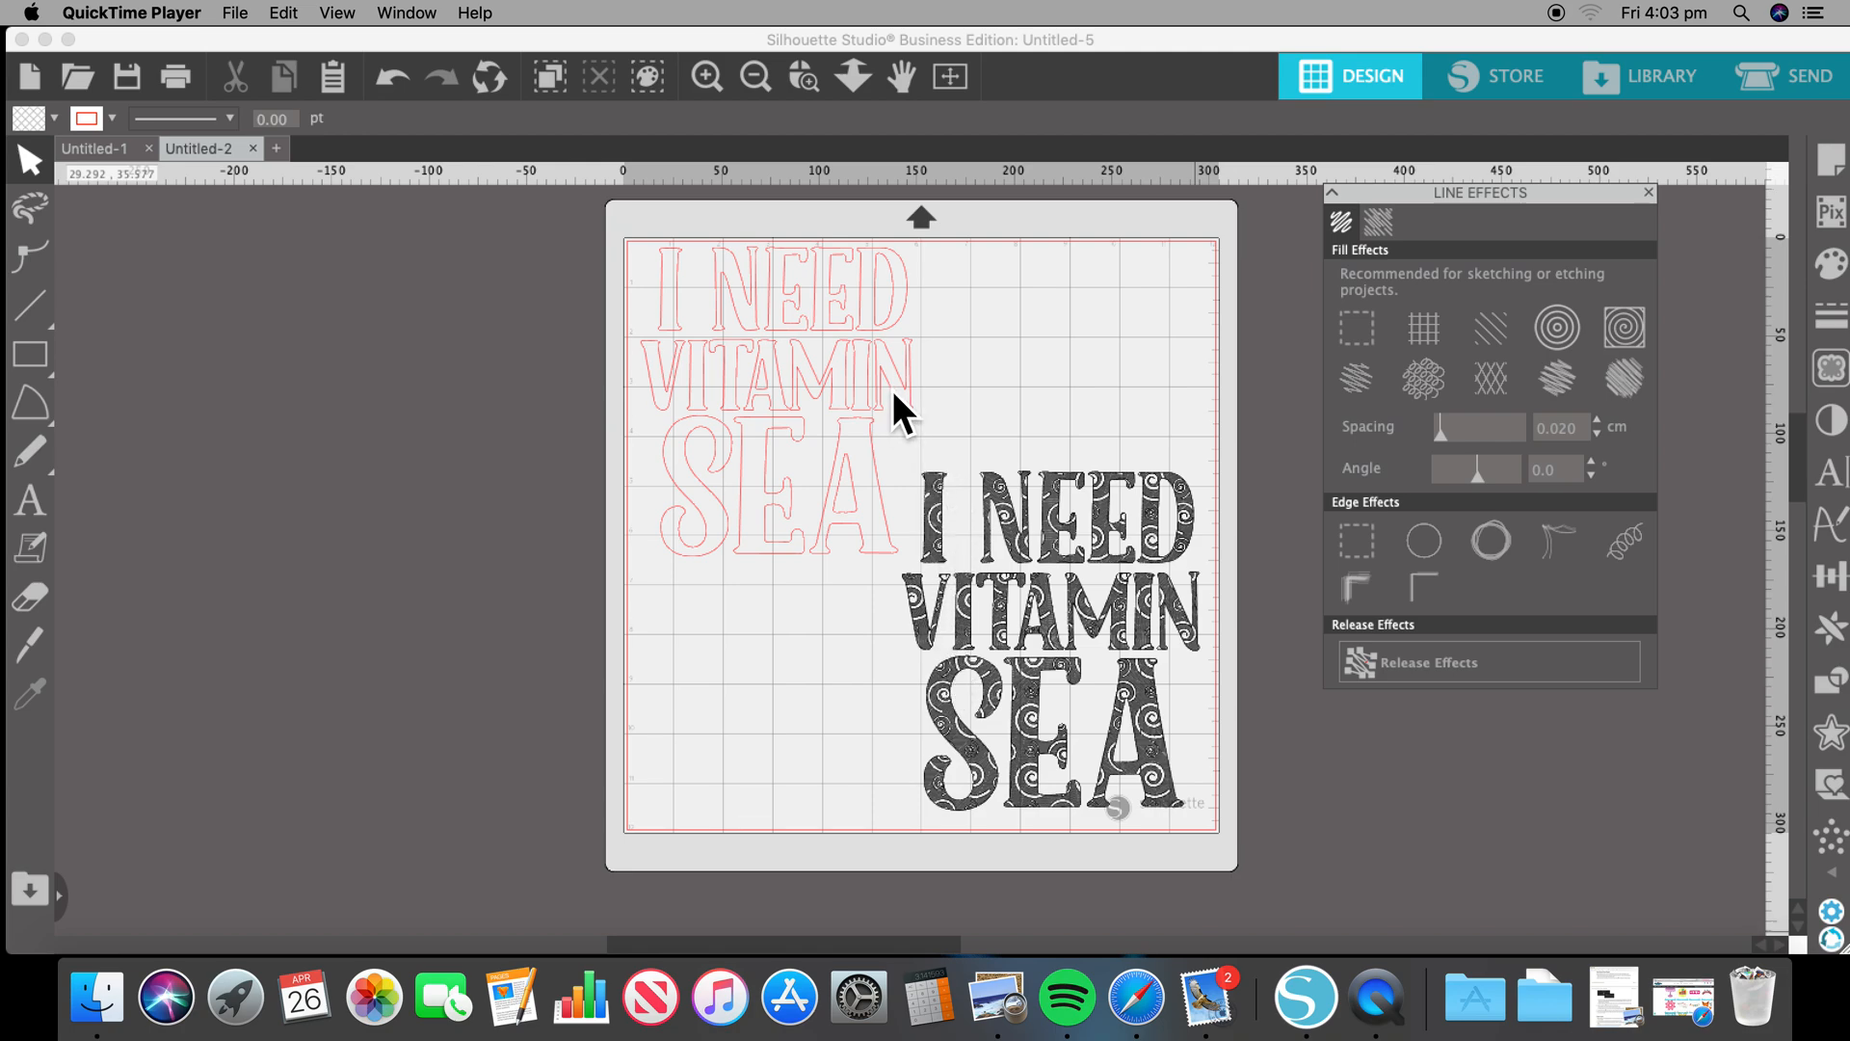
- Copy the outlined "I NEED VITAMIN SEA" lettering into a new drawing and enlarge it to about 22.5 × 25.7 cm
{"action": "right_click", "coordinate": [810, 391]}
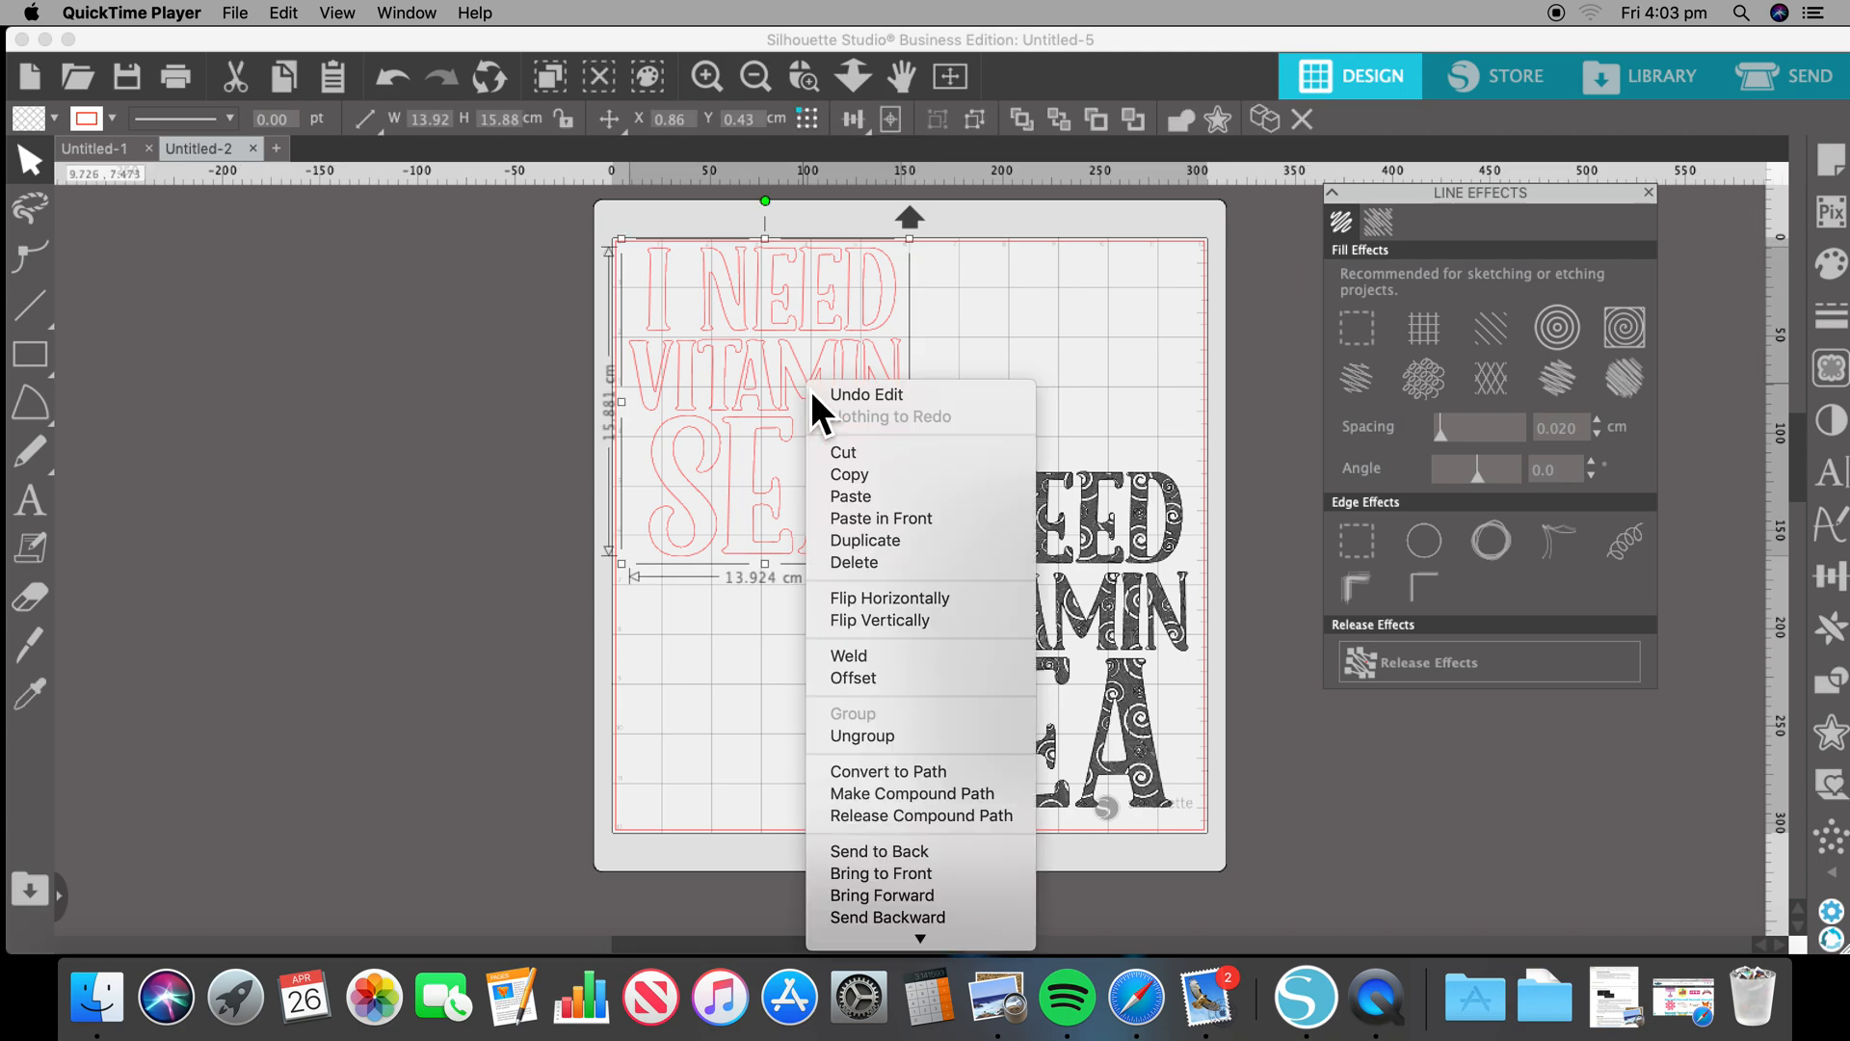
{"action": "left_click", "coordinate": [832, 476]}
{"action": "left_click", "coordinate": [284, 152]}
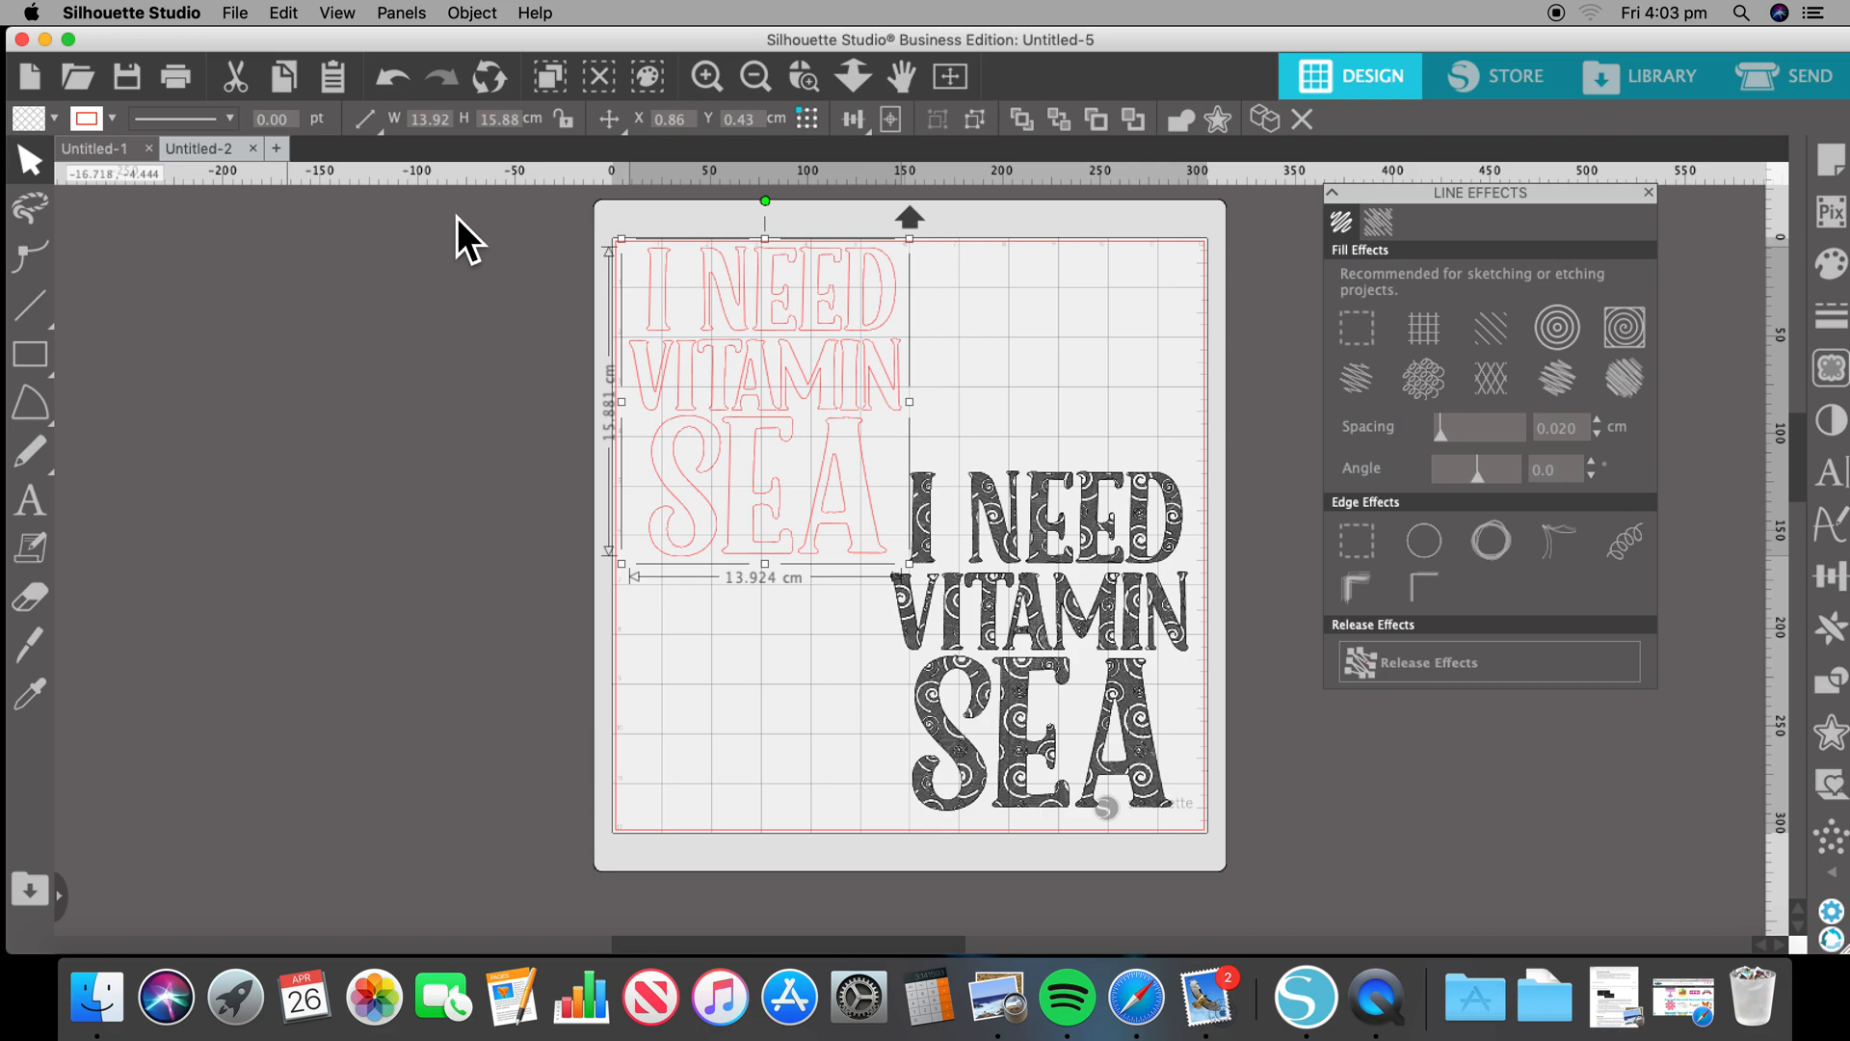
{"action": "right_click", "coordinate": [727, 349]}
{"action": "left_click", "coordinate": [782, 417]}
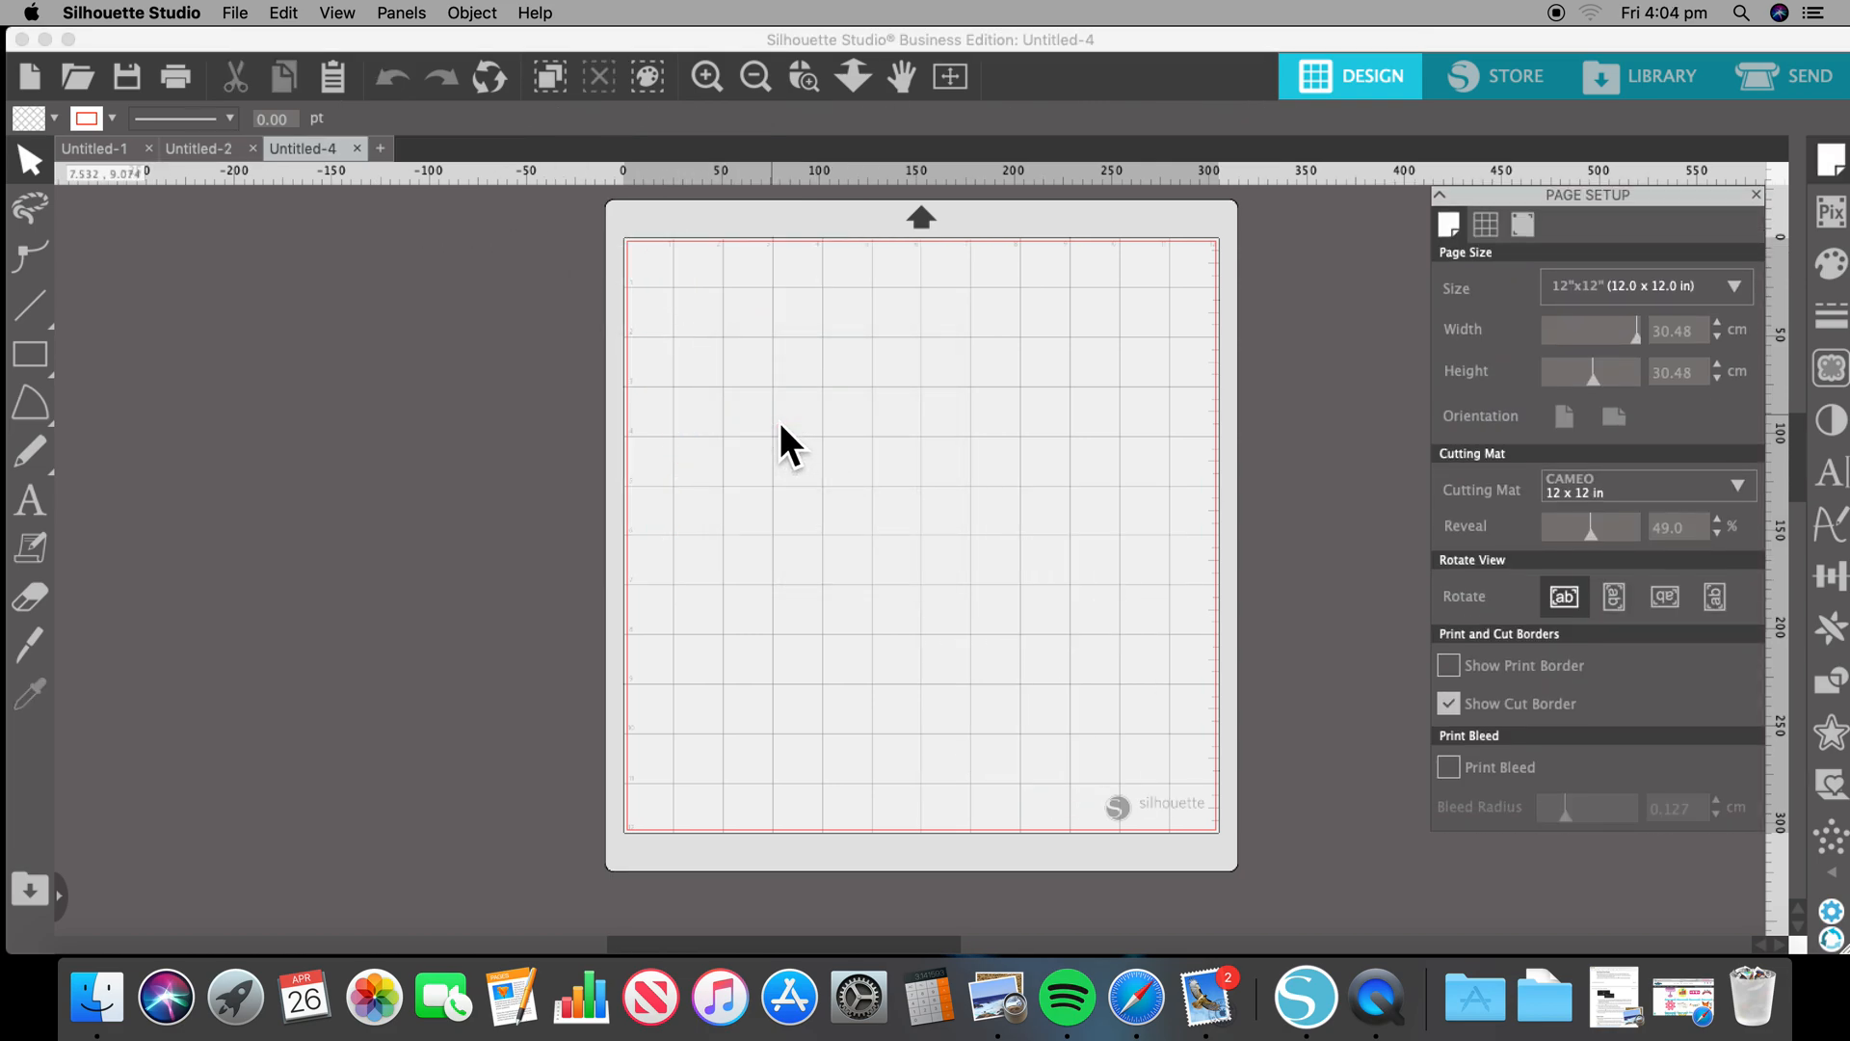
{"action": "right_click", "coordinate": [716, 391]}
{"action": "left_click", "coordinate": [741, 488]}
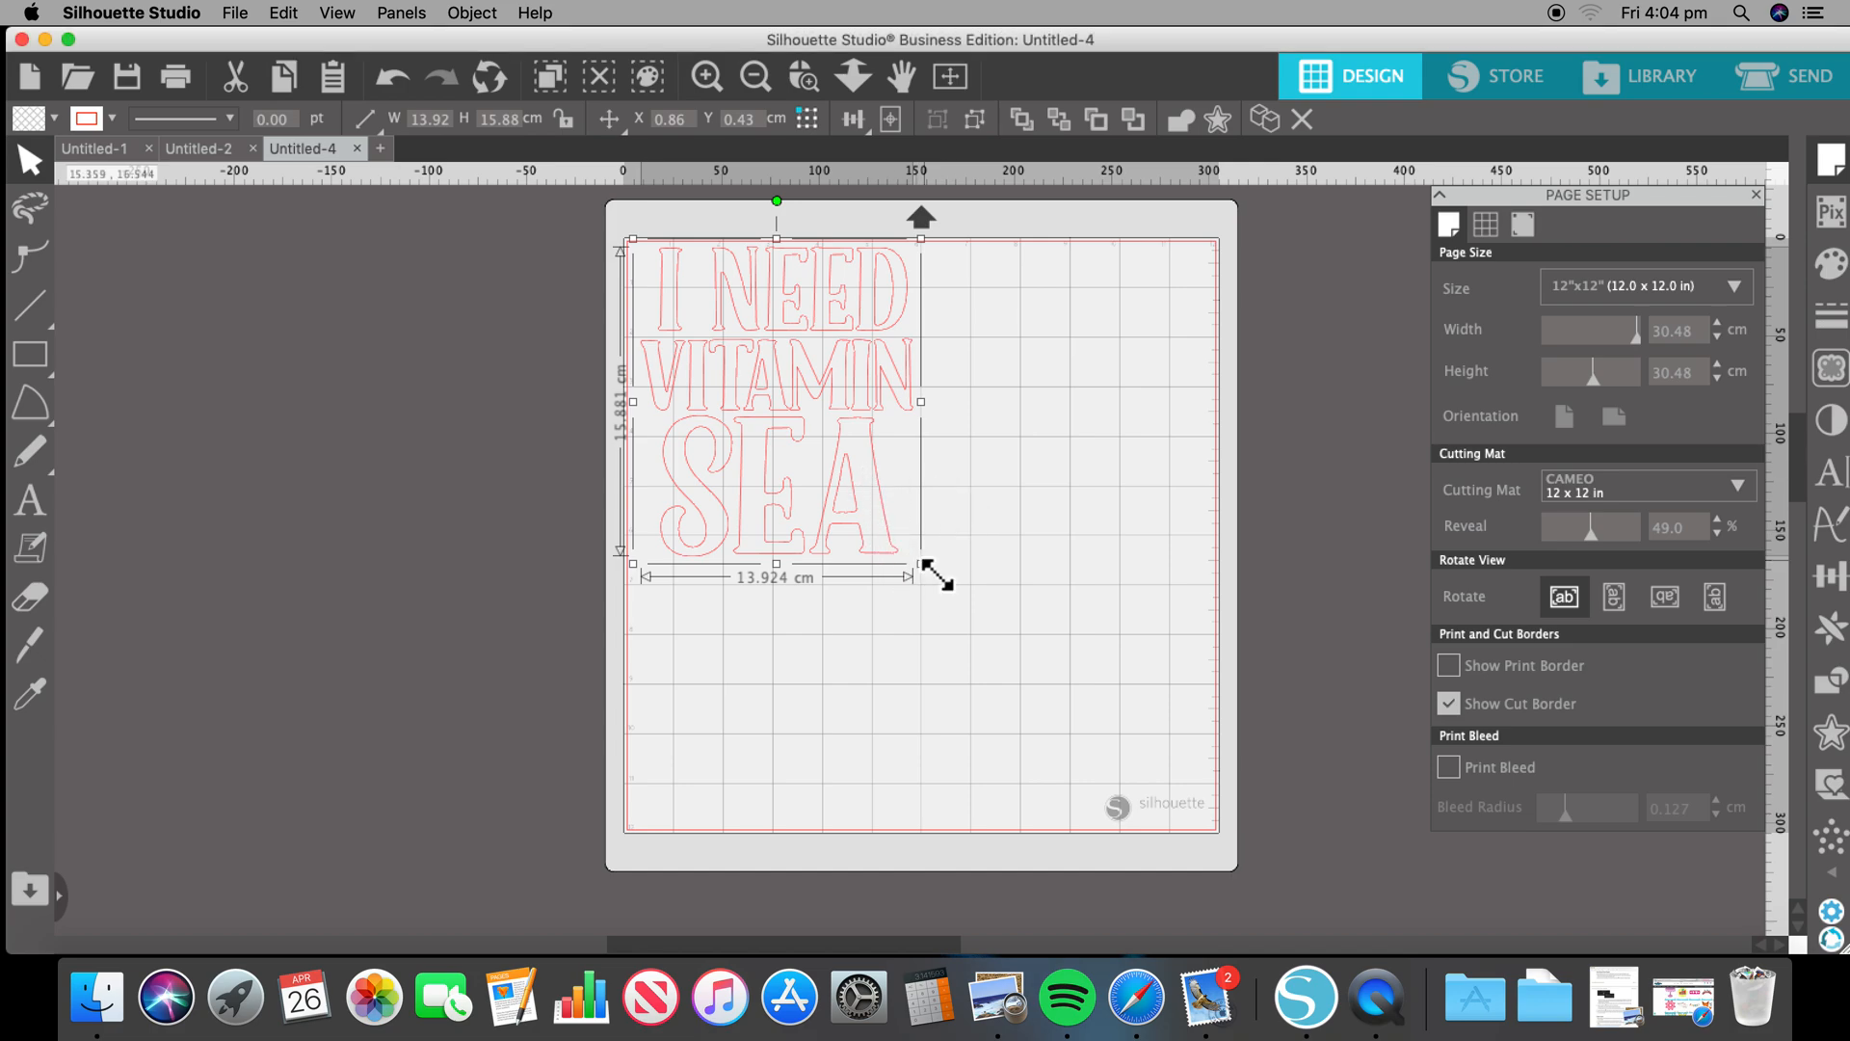
{"action": "left_click_drag", "start_coordinate": [925, 567], "coordinate": [1120, 737]}
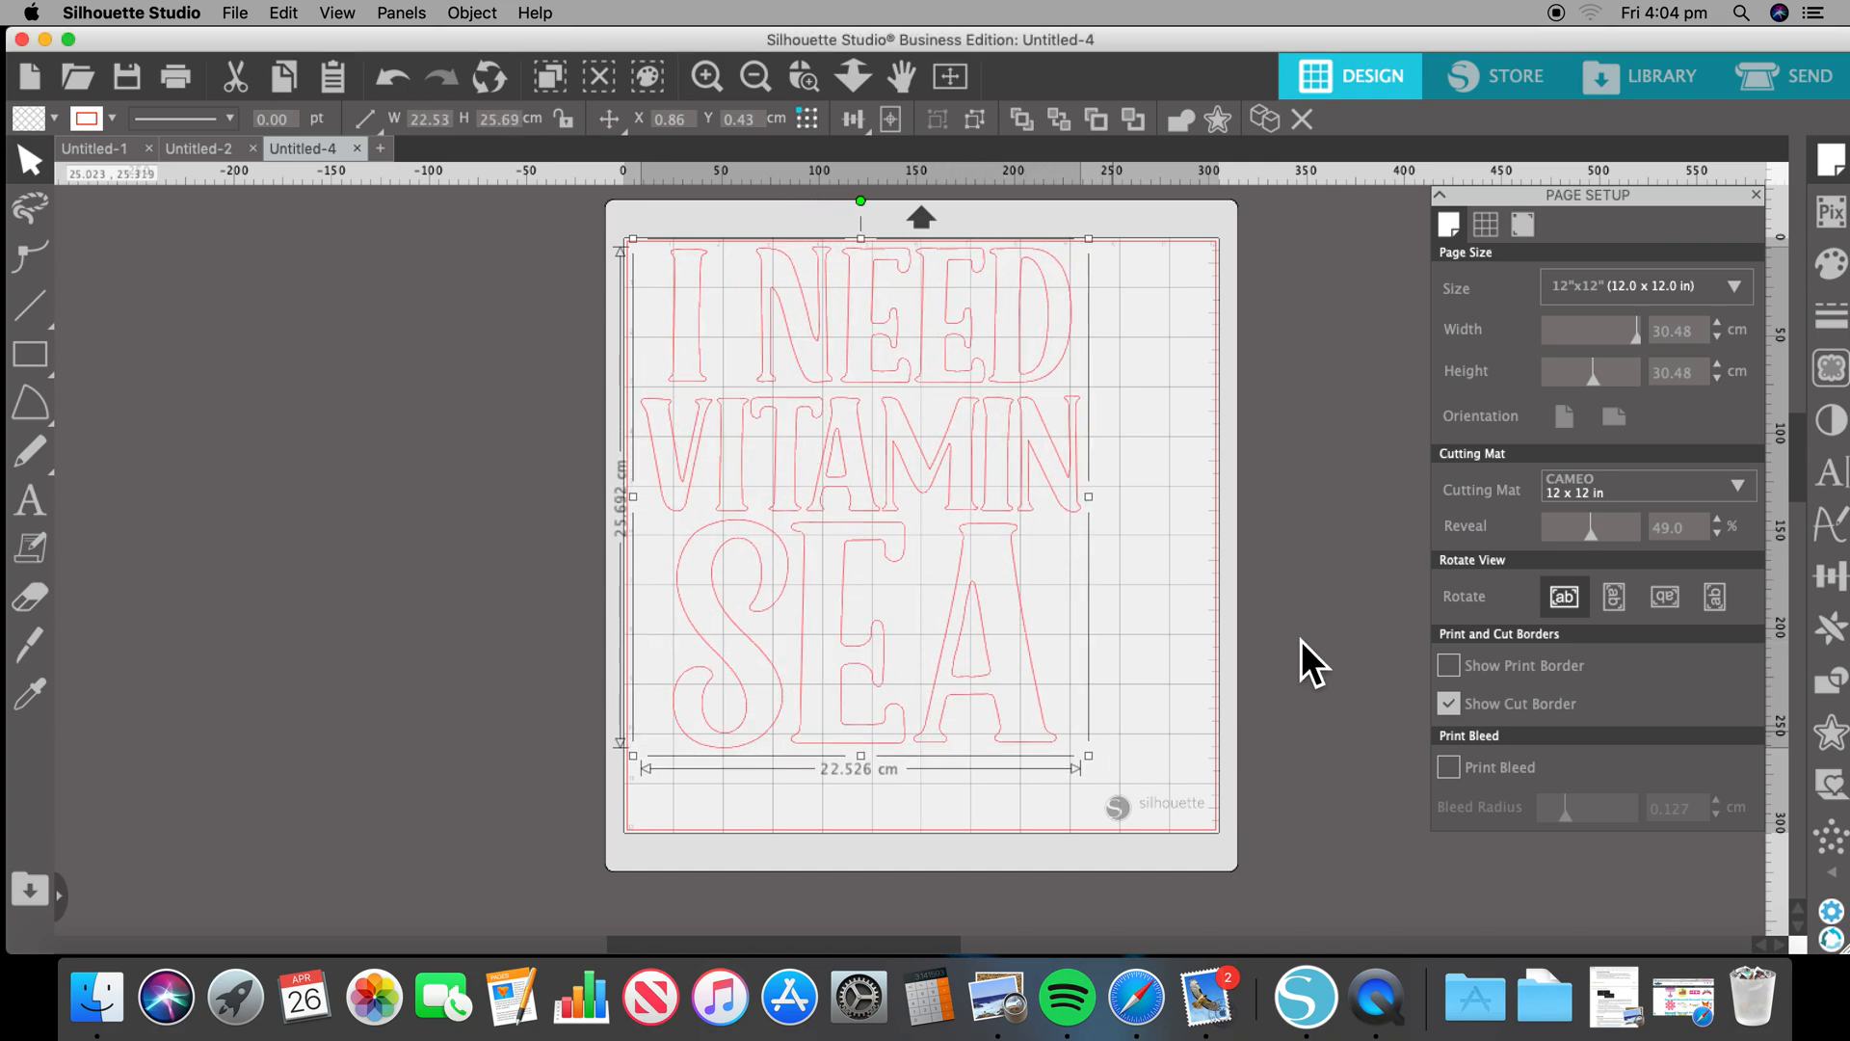
{"action": "left_click", "coordinate": [1340, 603]}
- Load the Seamless Patterns font from the library and start a text beside the mat with a row of six q characters
{"action": "left_click", "coordinate": [1646, 90]}
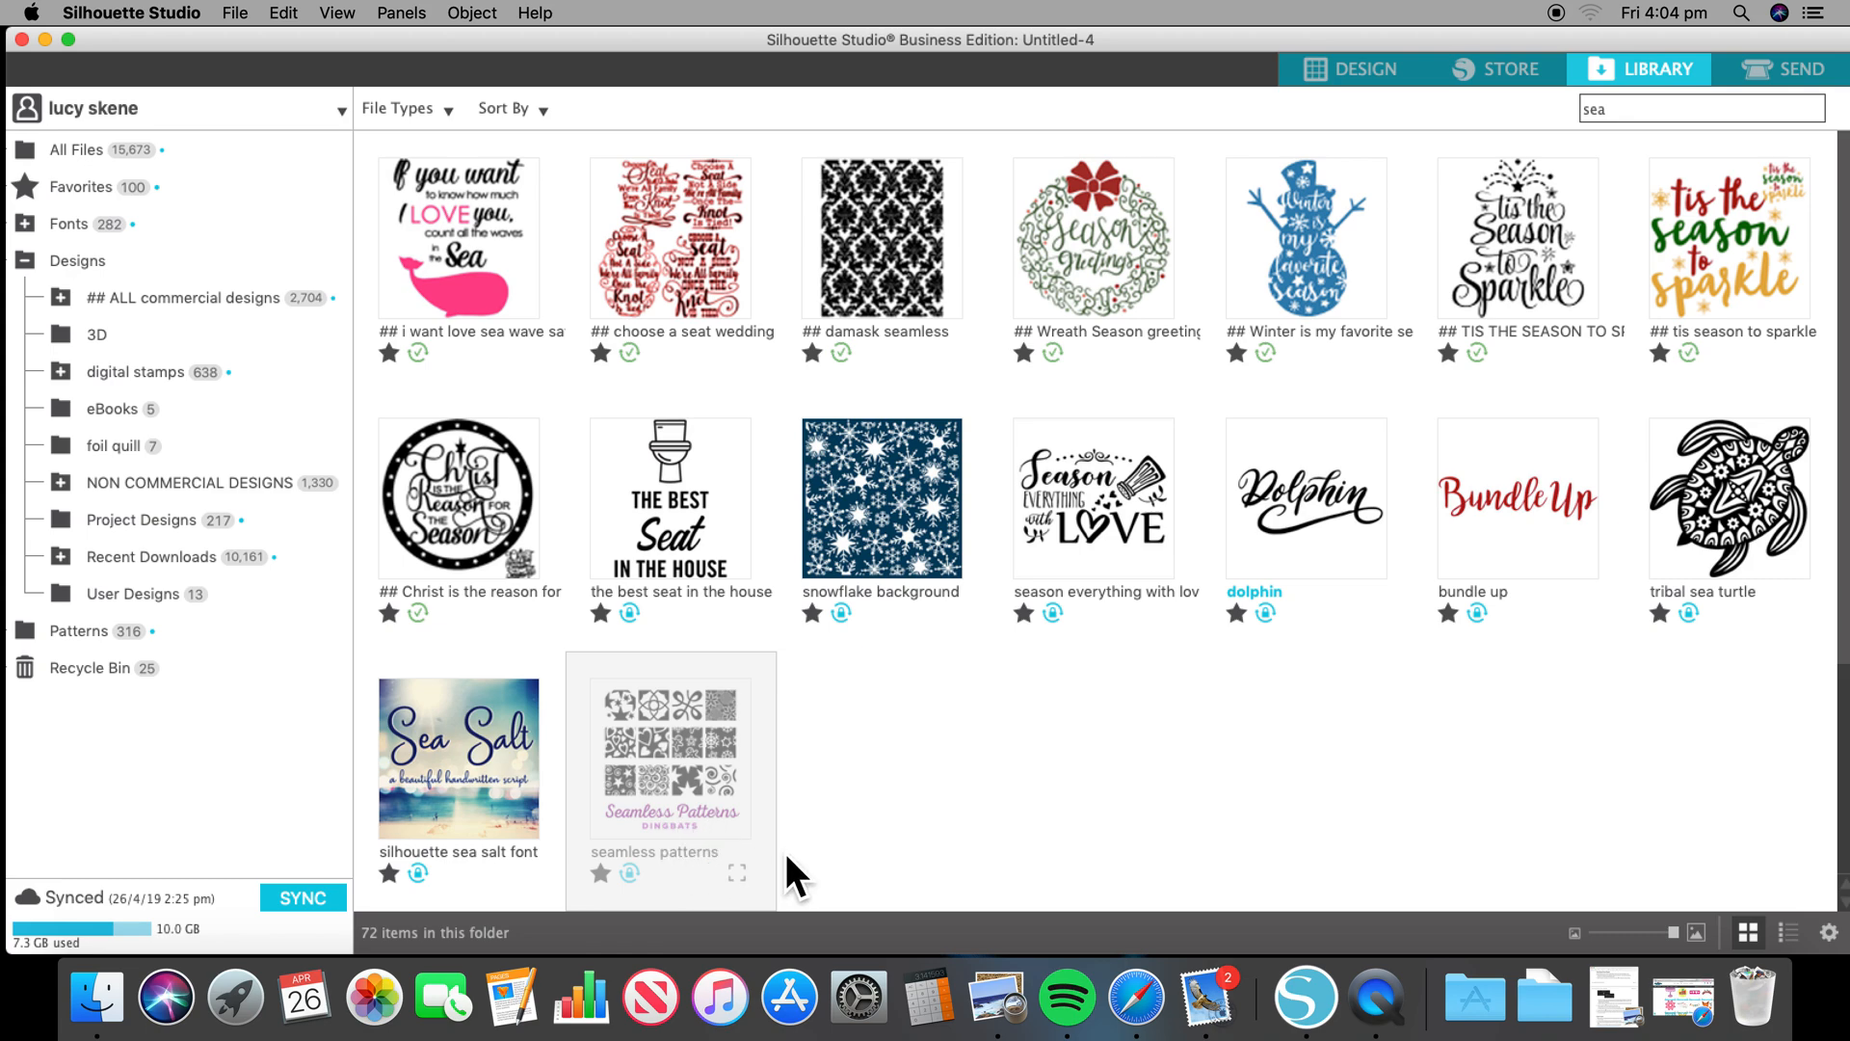
{"action": "double_click", "coordinate": [722, 767]}
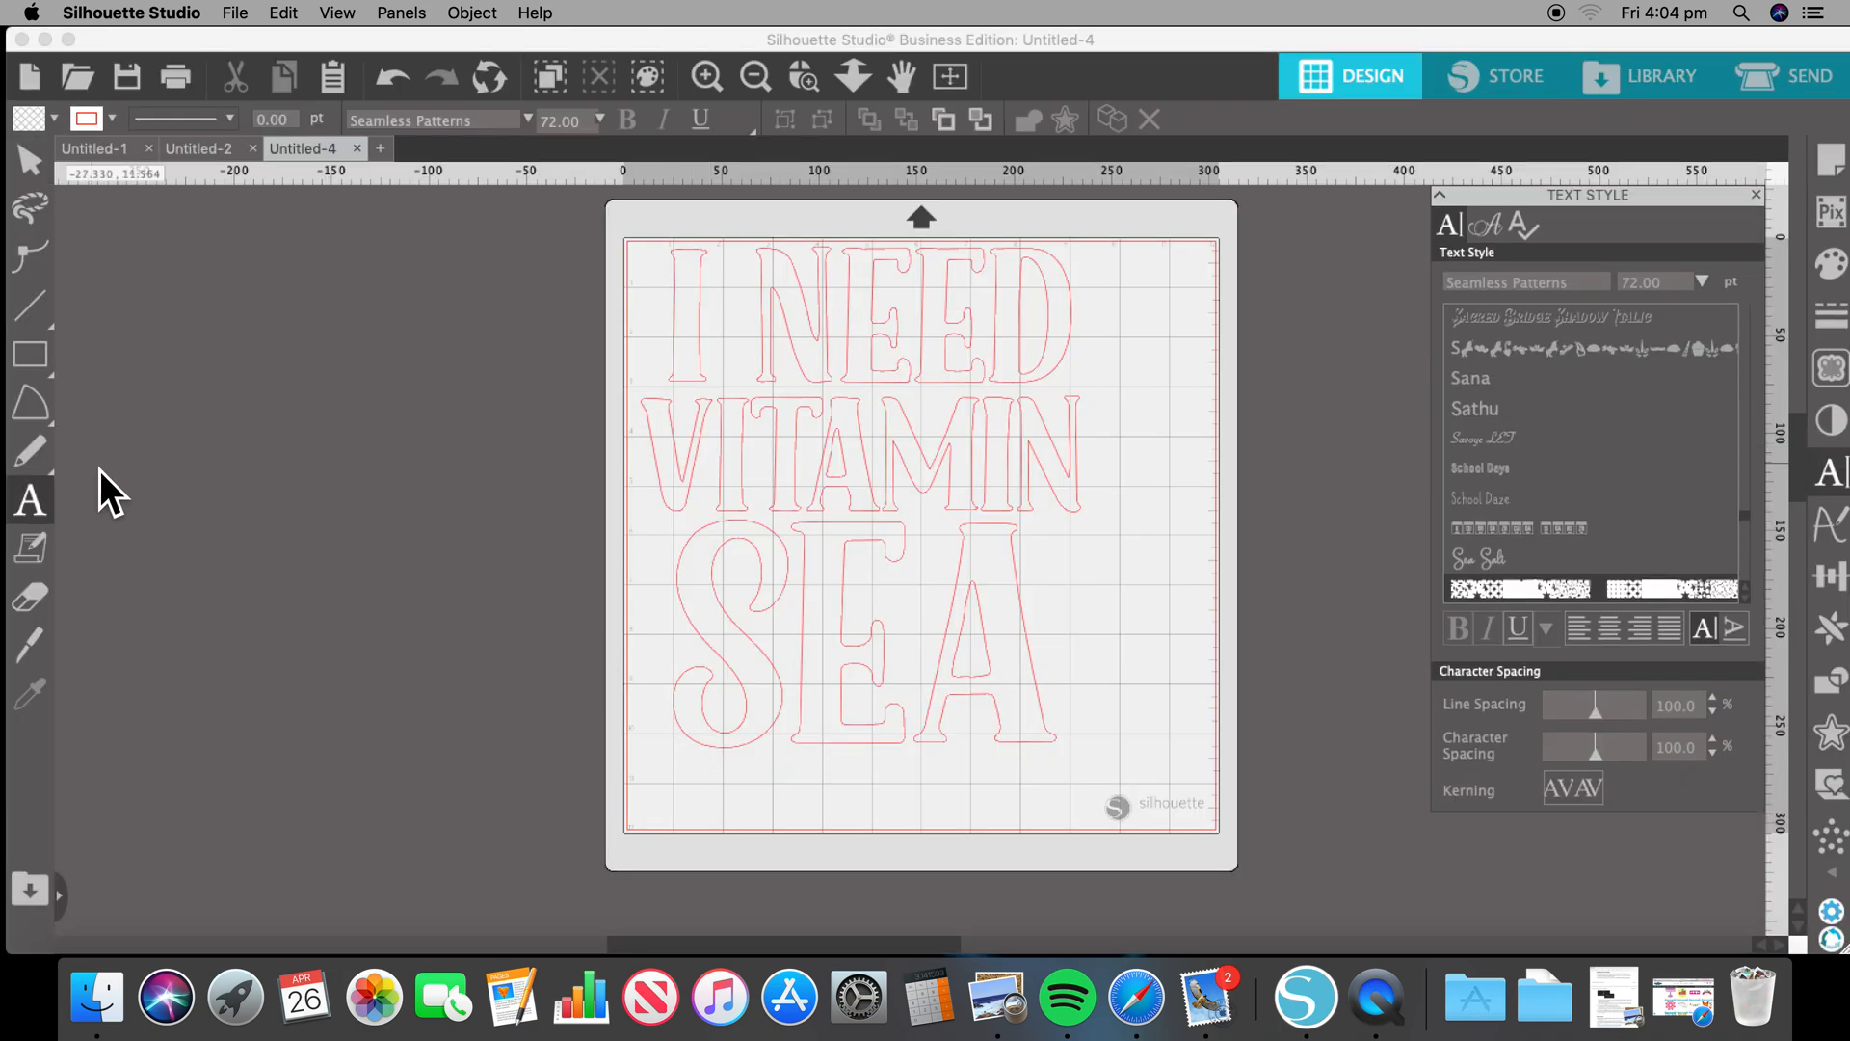
{"action": "left_click", "coordinate": [126, 425]}
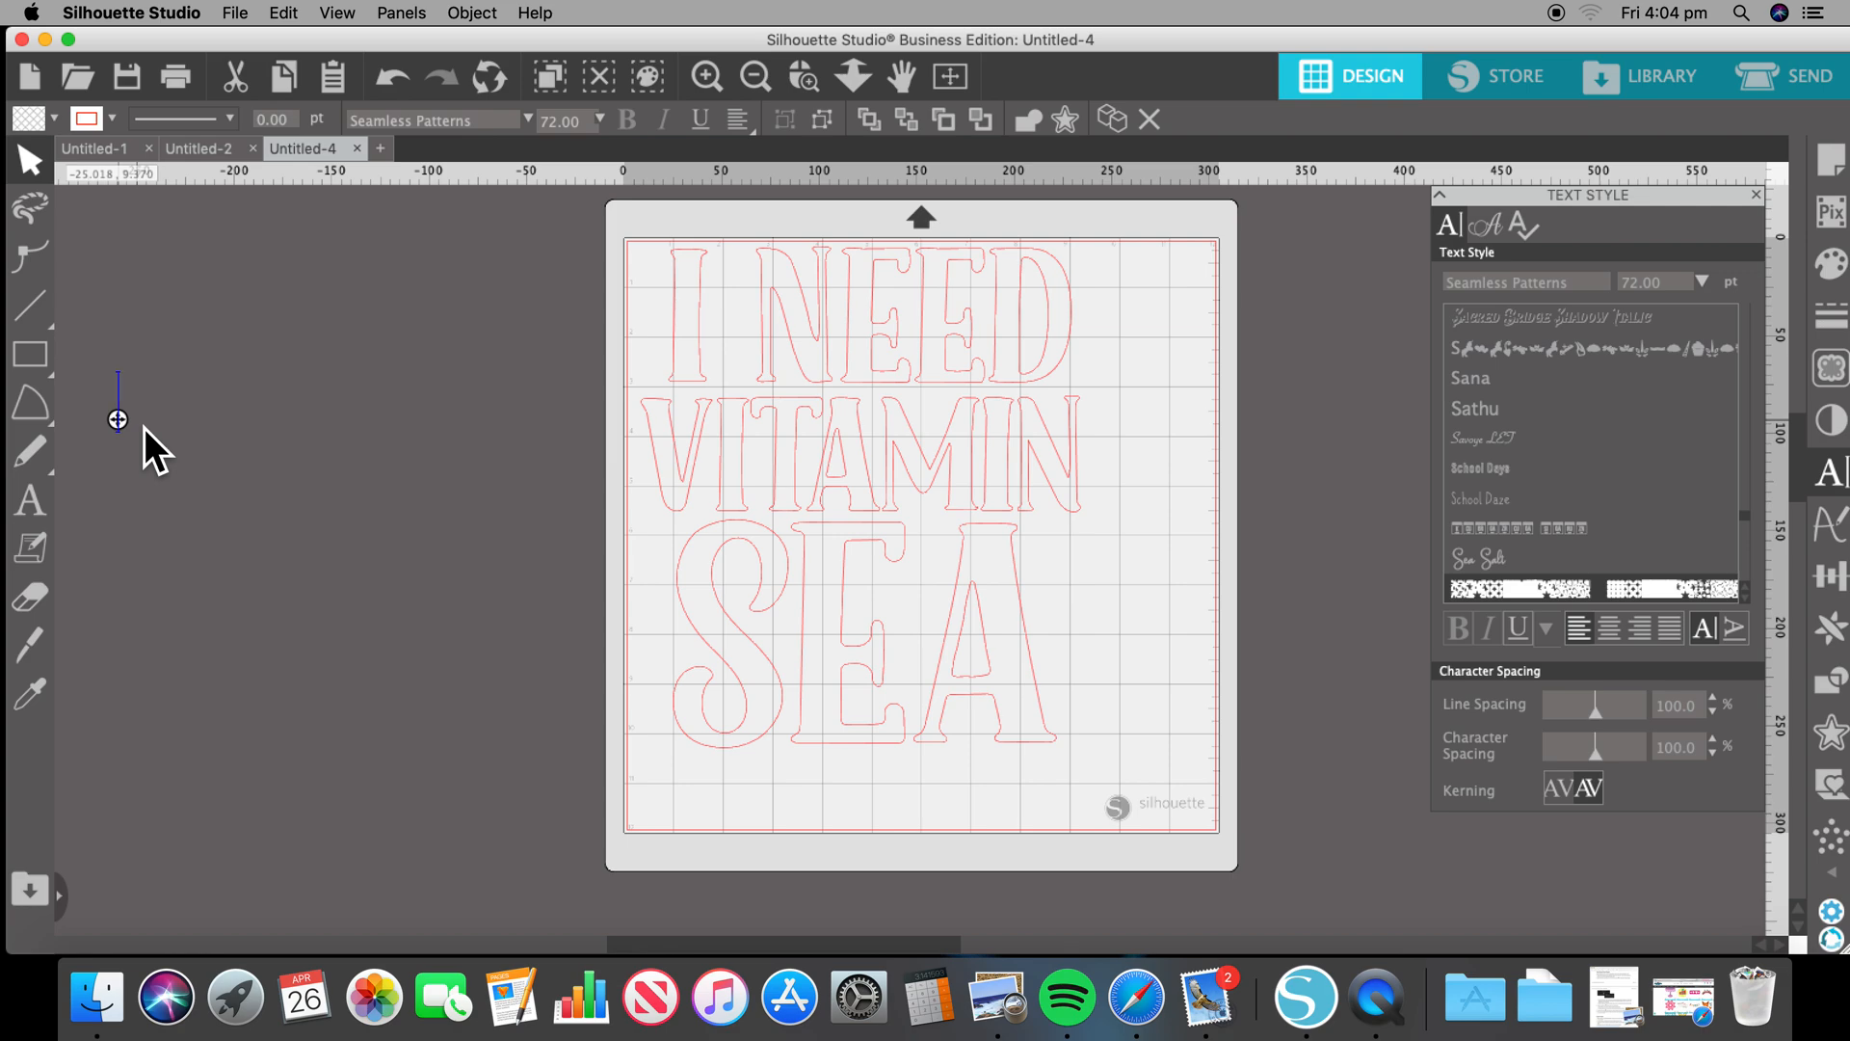
{"action": "type", "text": "aaaaaaa"}
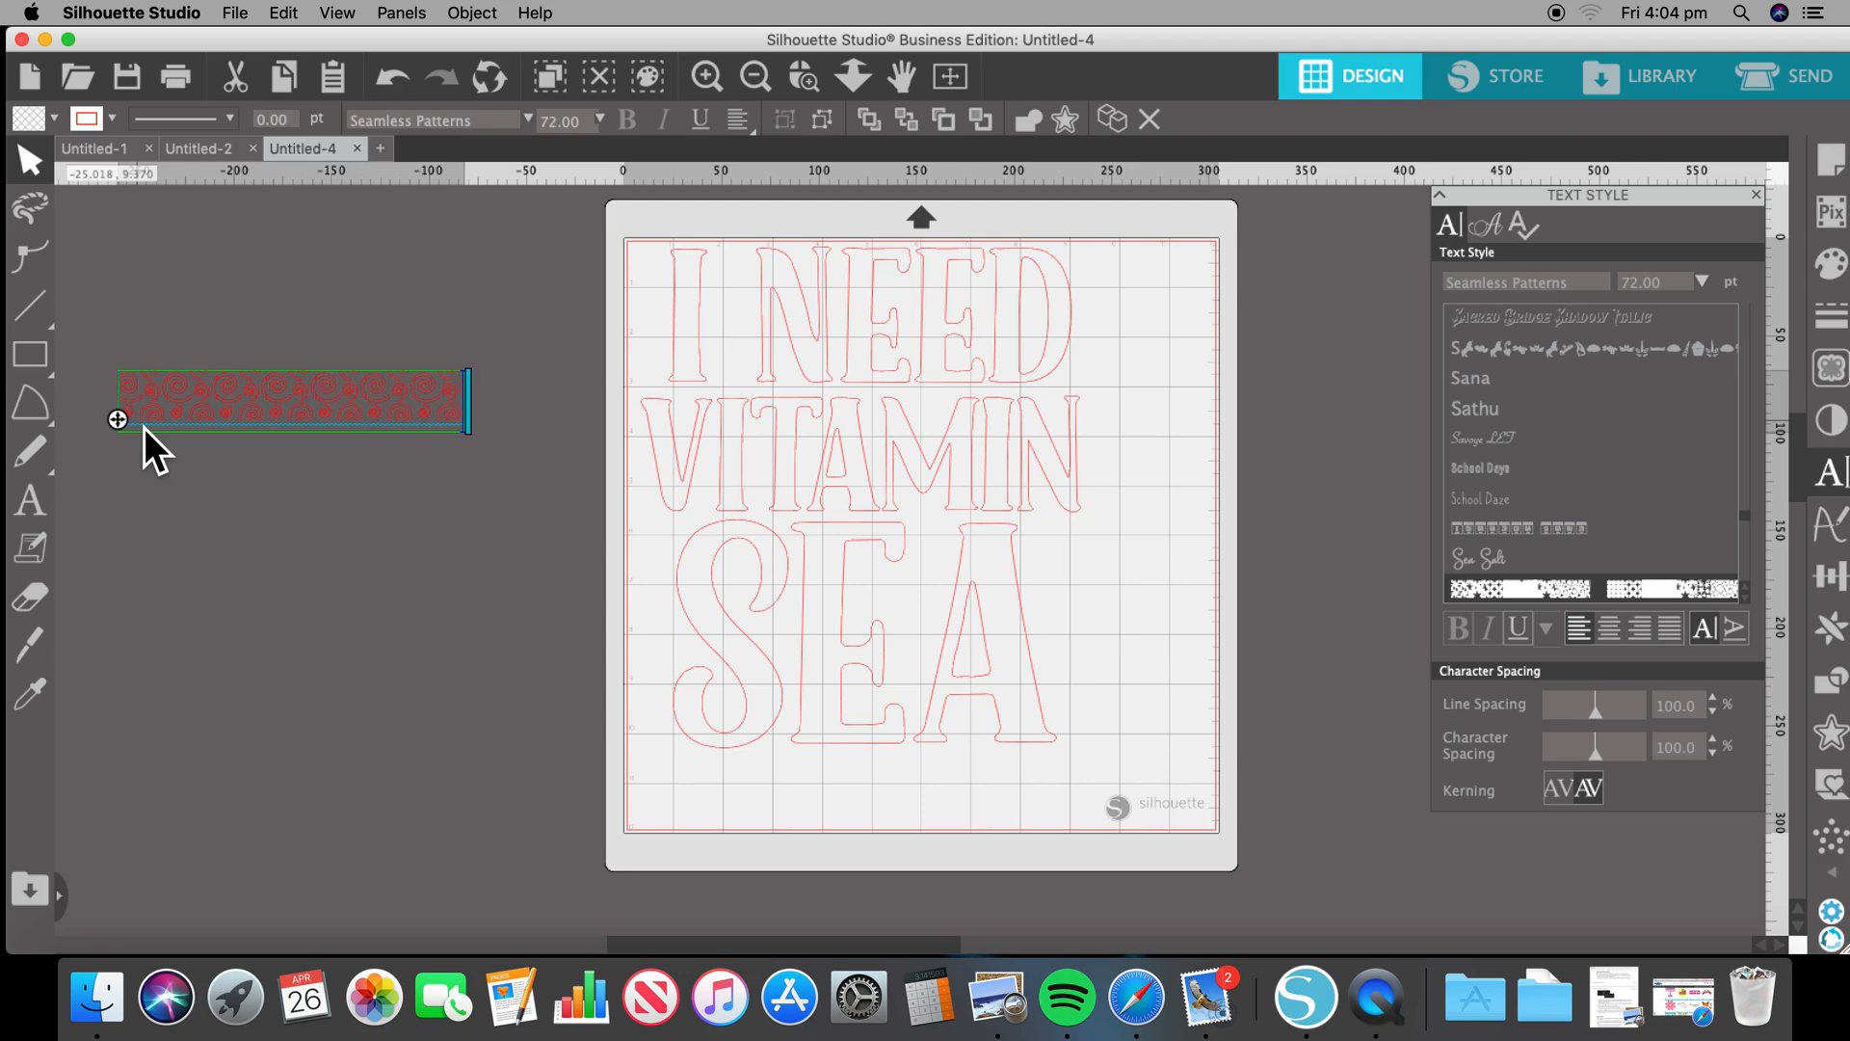
{"action": "key", "text": "BackSpace"}
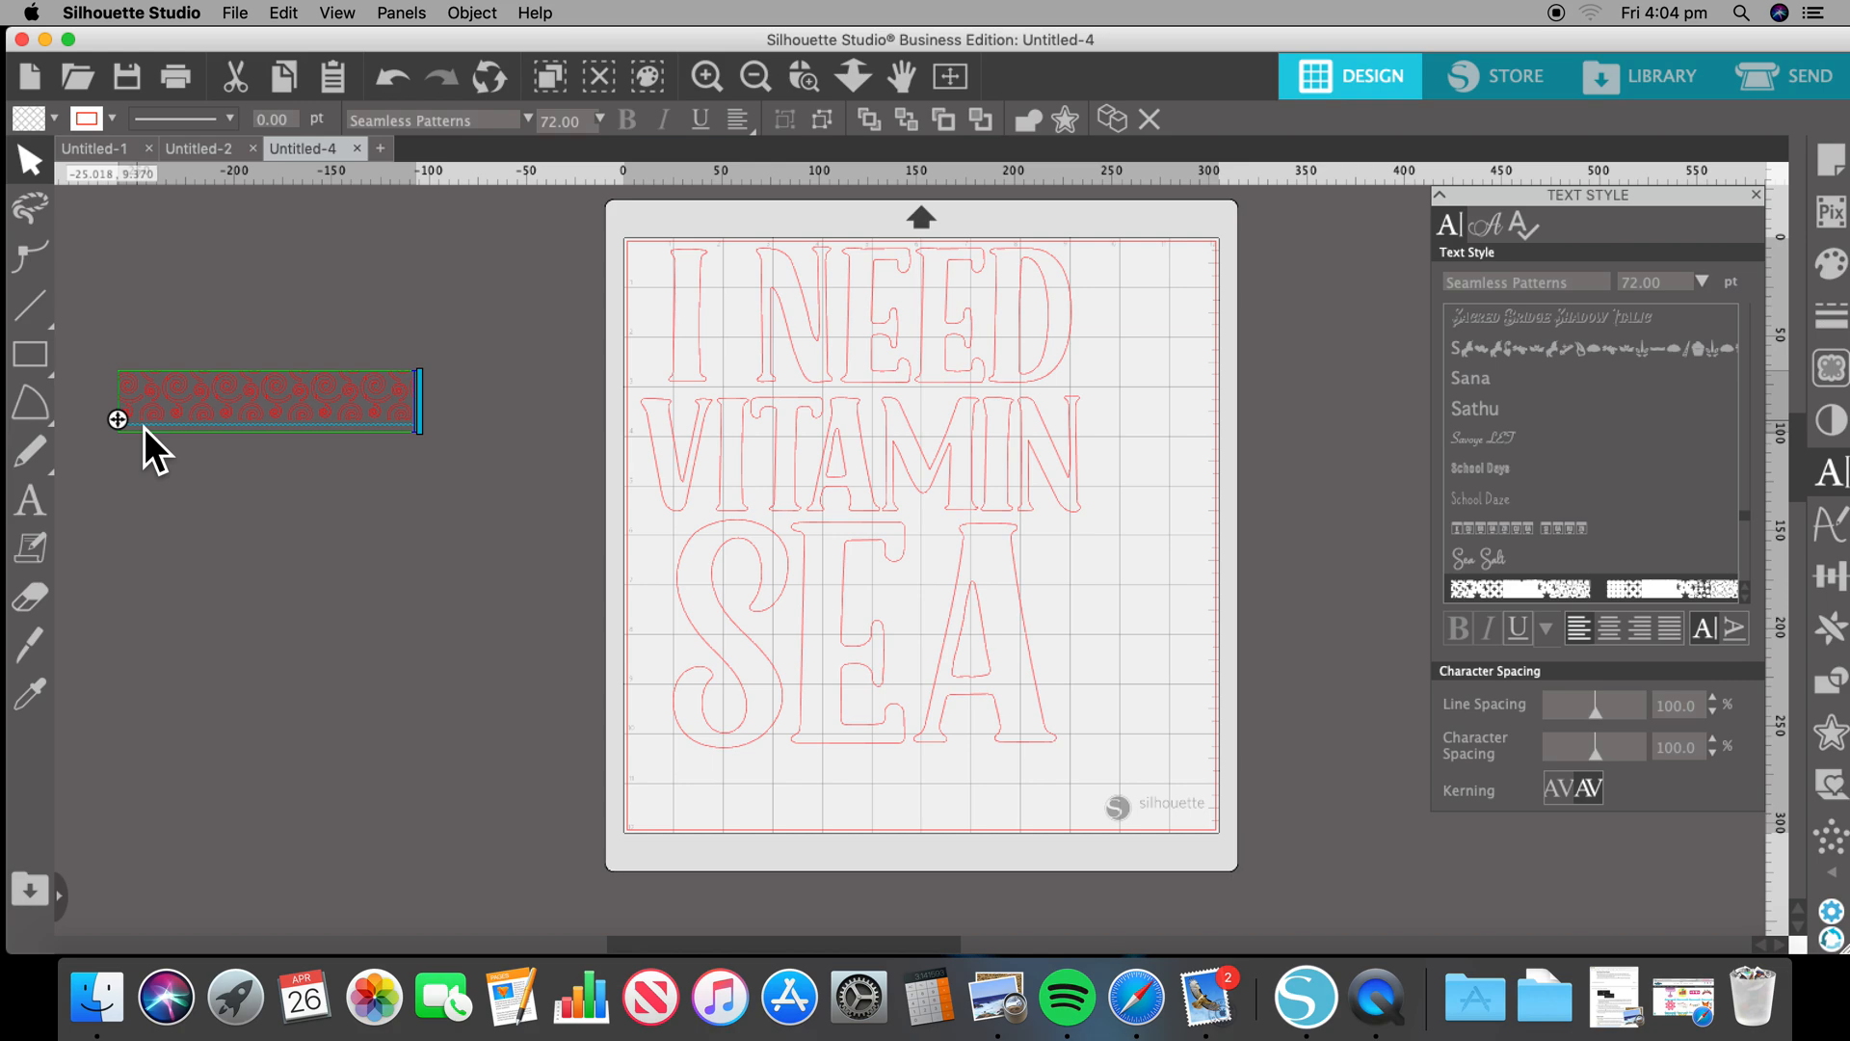
- Add six more rows of six q characters each to the pattern text, making a seven-row block
{"action": "key", "text": "Return"}
{"action": "type", "text": "aaaaa"}
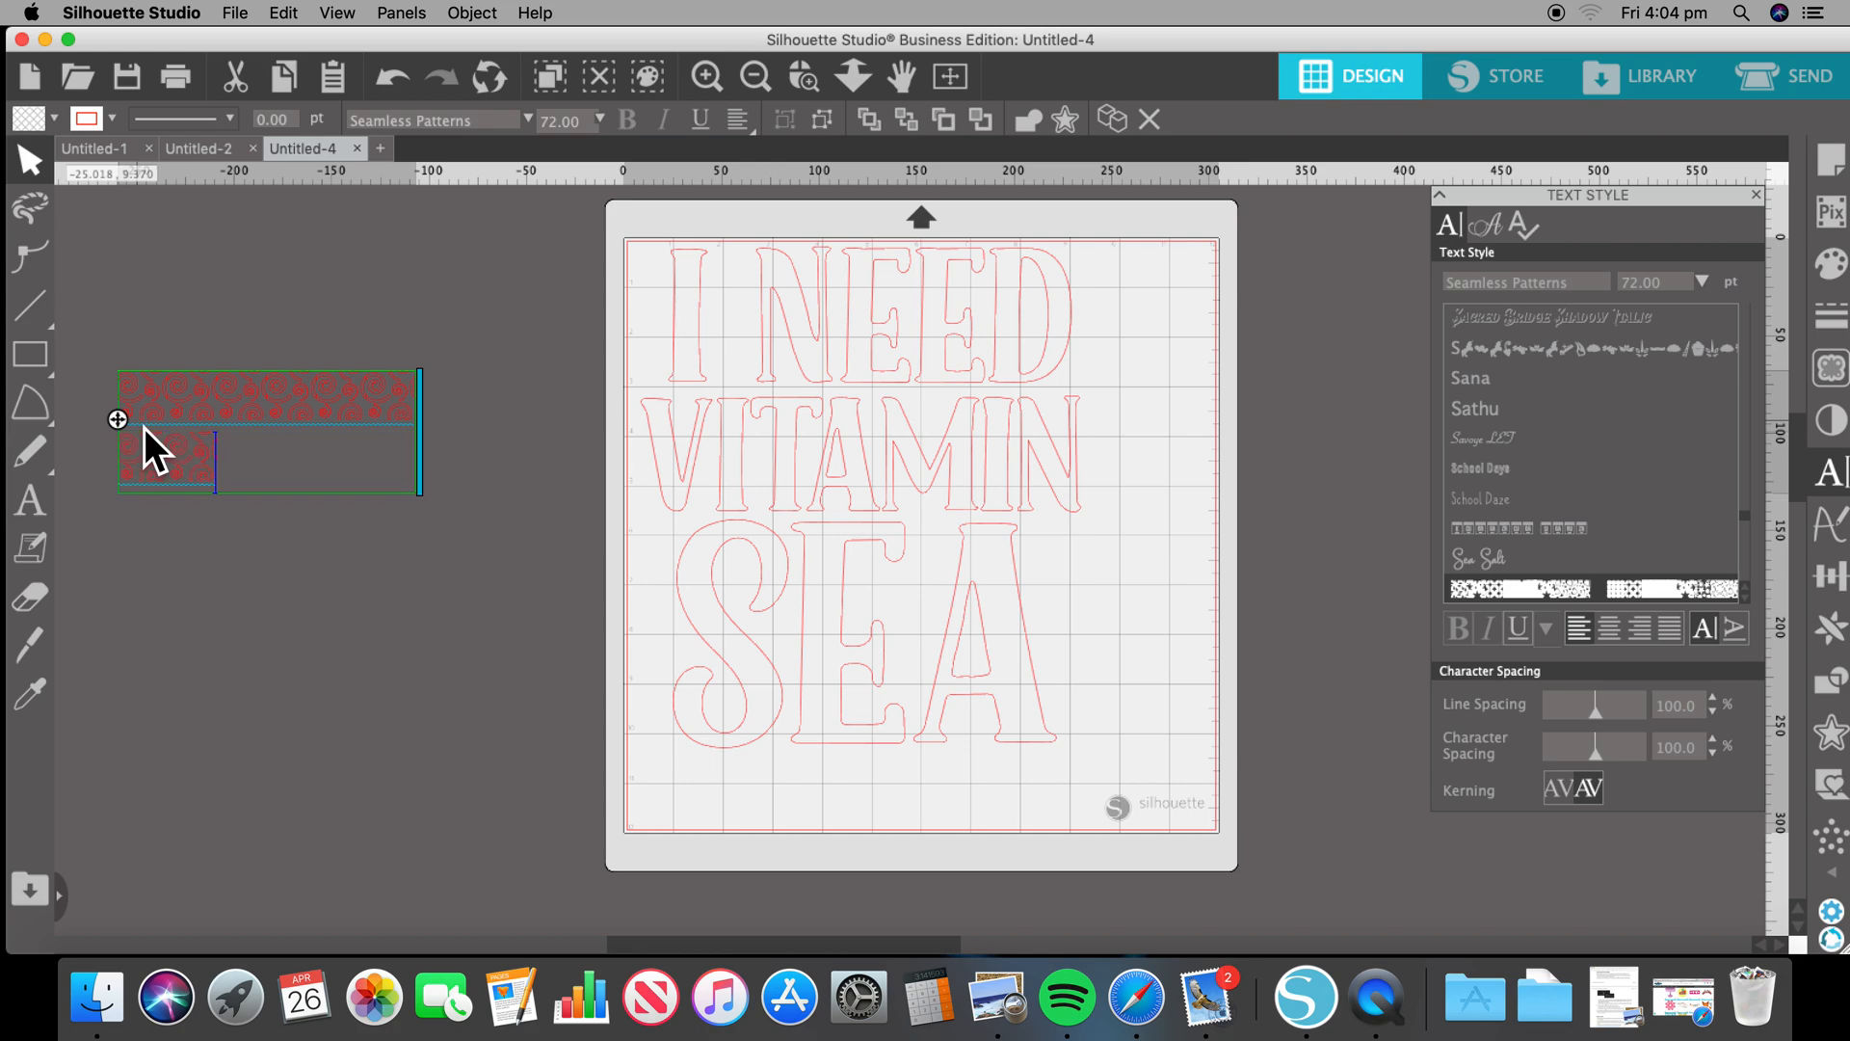
{"action": "type", "text": "a"}
{"action": "key", "text": "Return"}
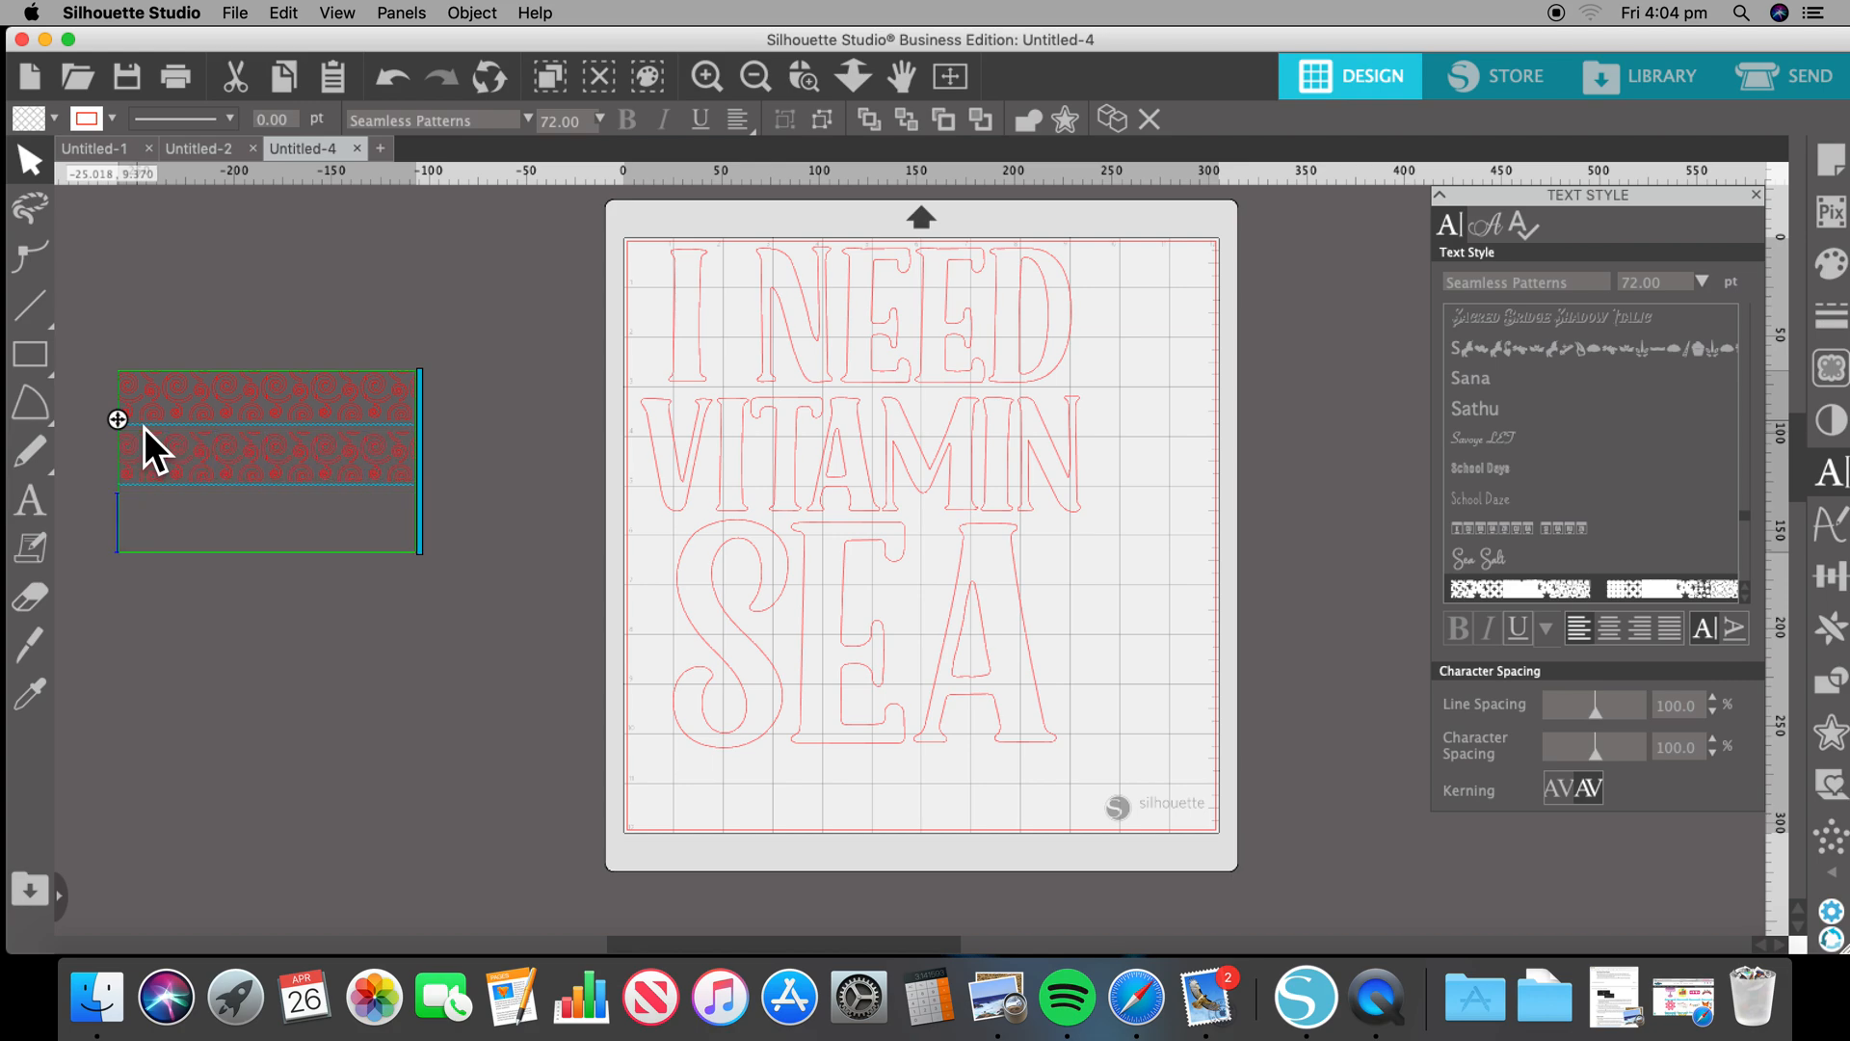
{"action": "type", "text": "aaaaaa"}
{"action": "key", "text": "Return"}
{"action": "type", "text": "aaaaaa"}
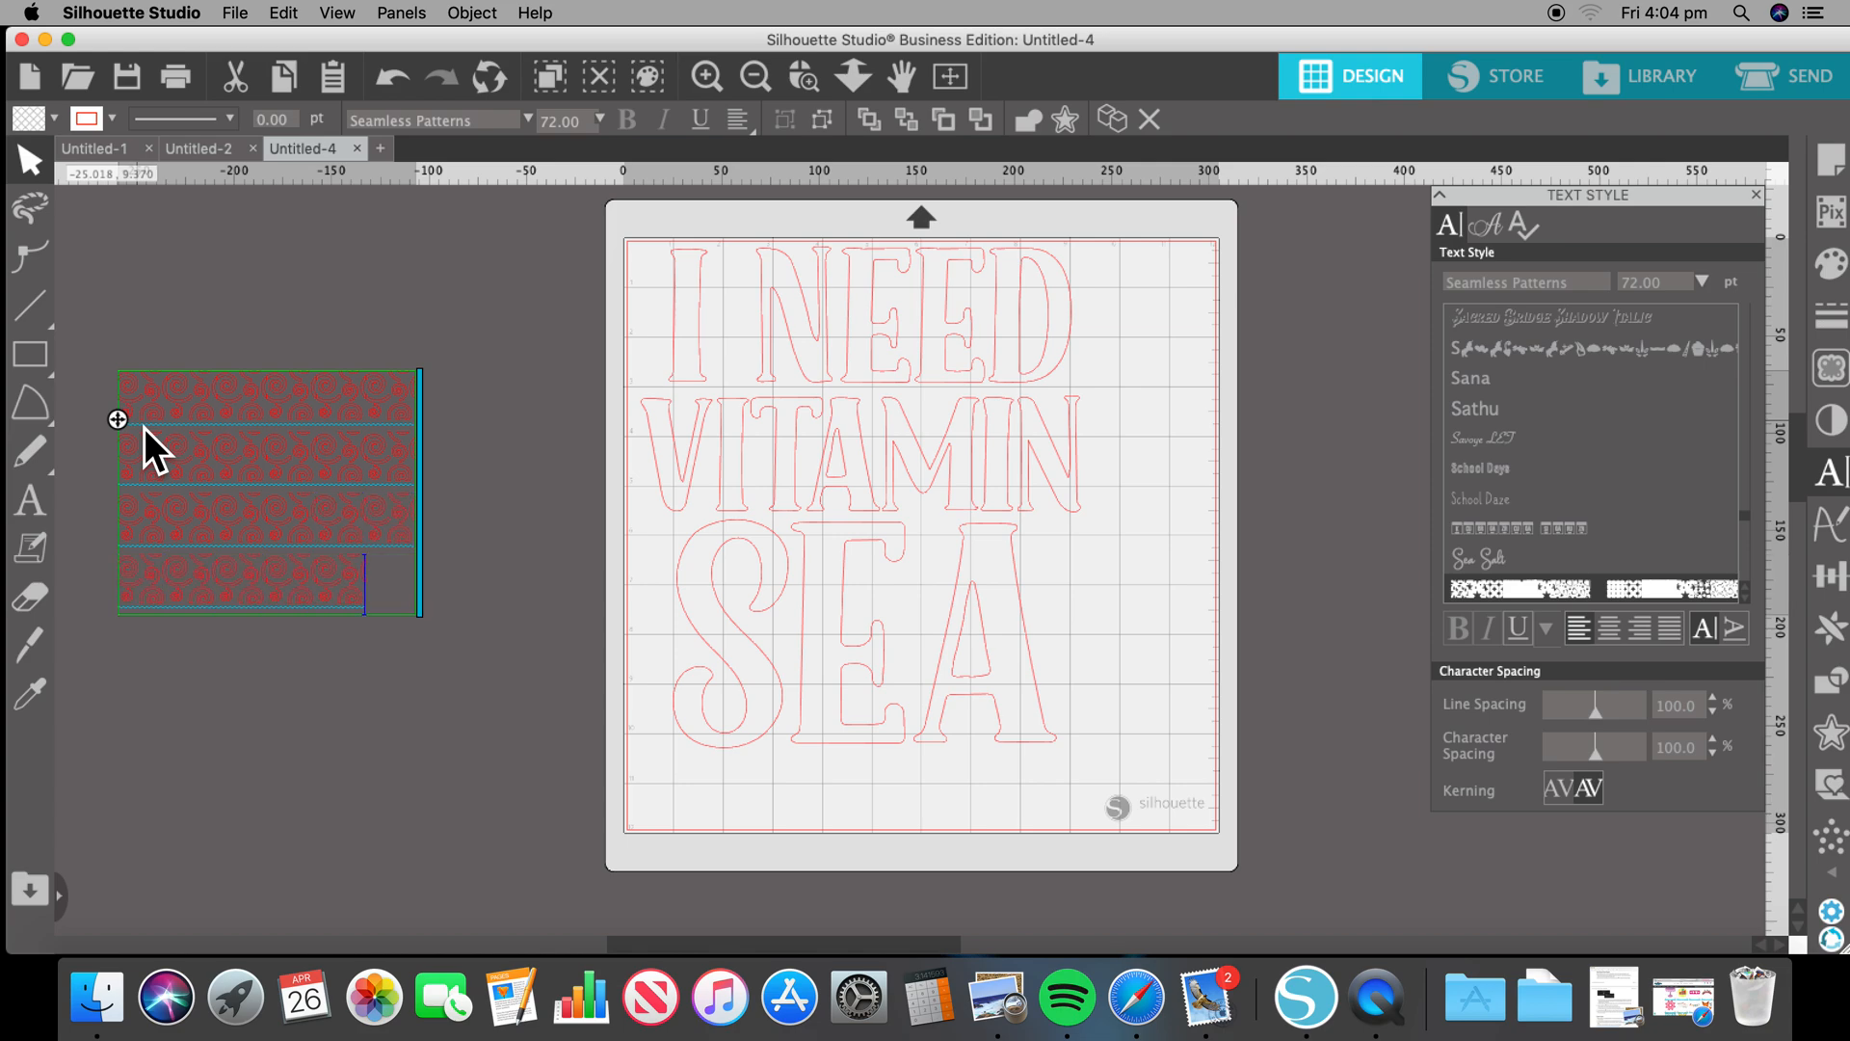
{"action": "key", "text": "Return"}
{"action": "type", "text": "aaaaaa"}
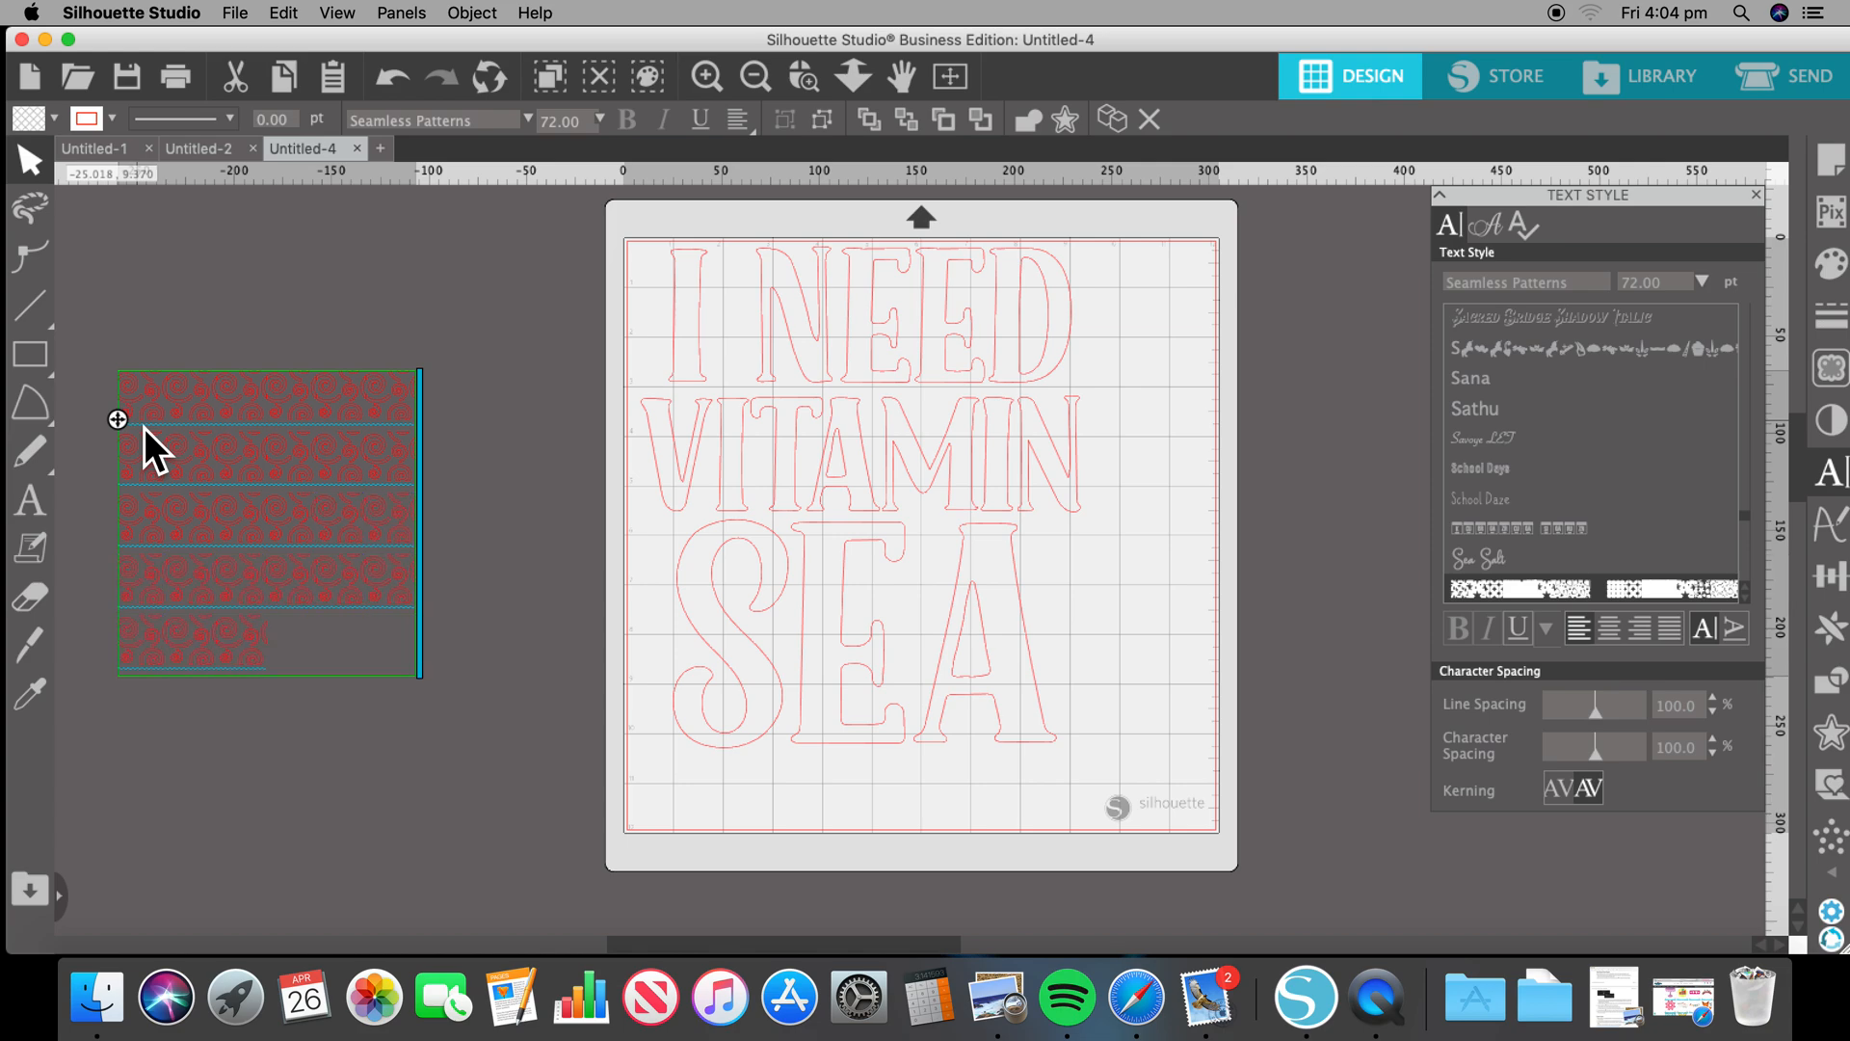
{"action": "key", "text": "Return"}
{"action": "type", "text": "aaaaaa"}
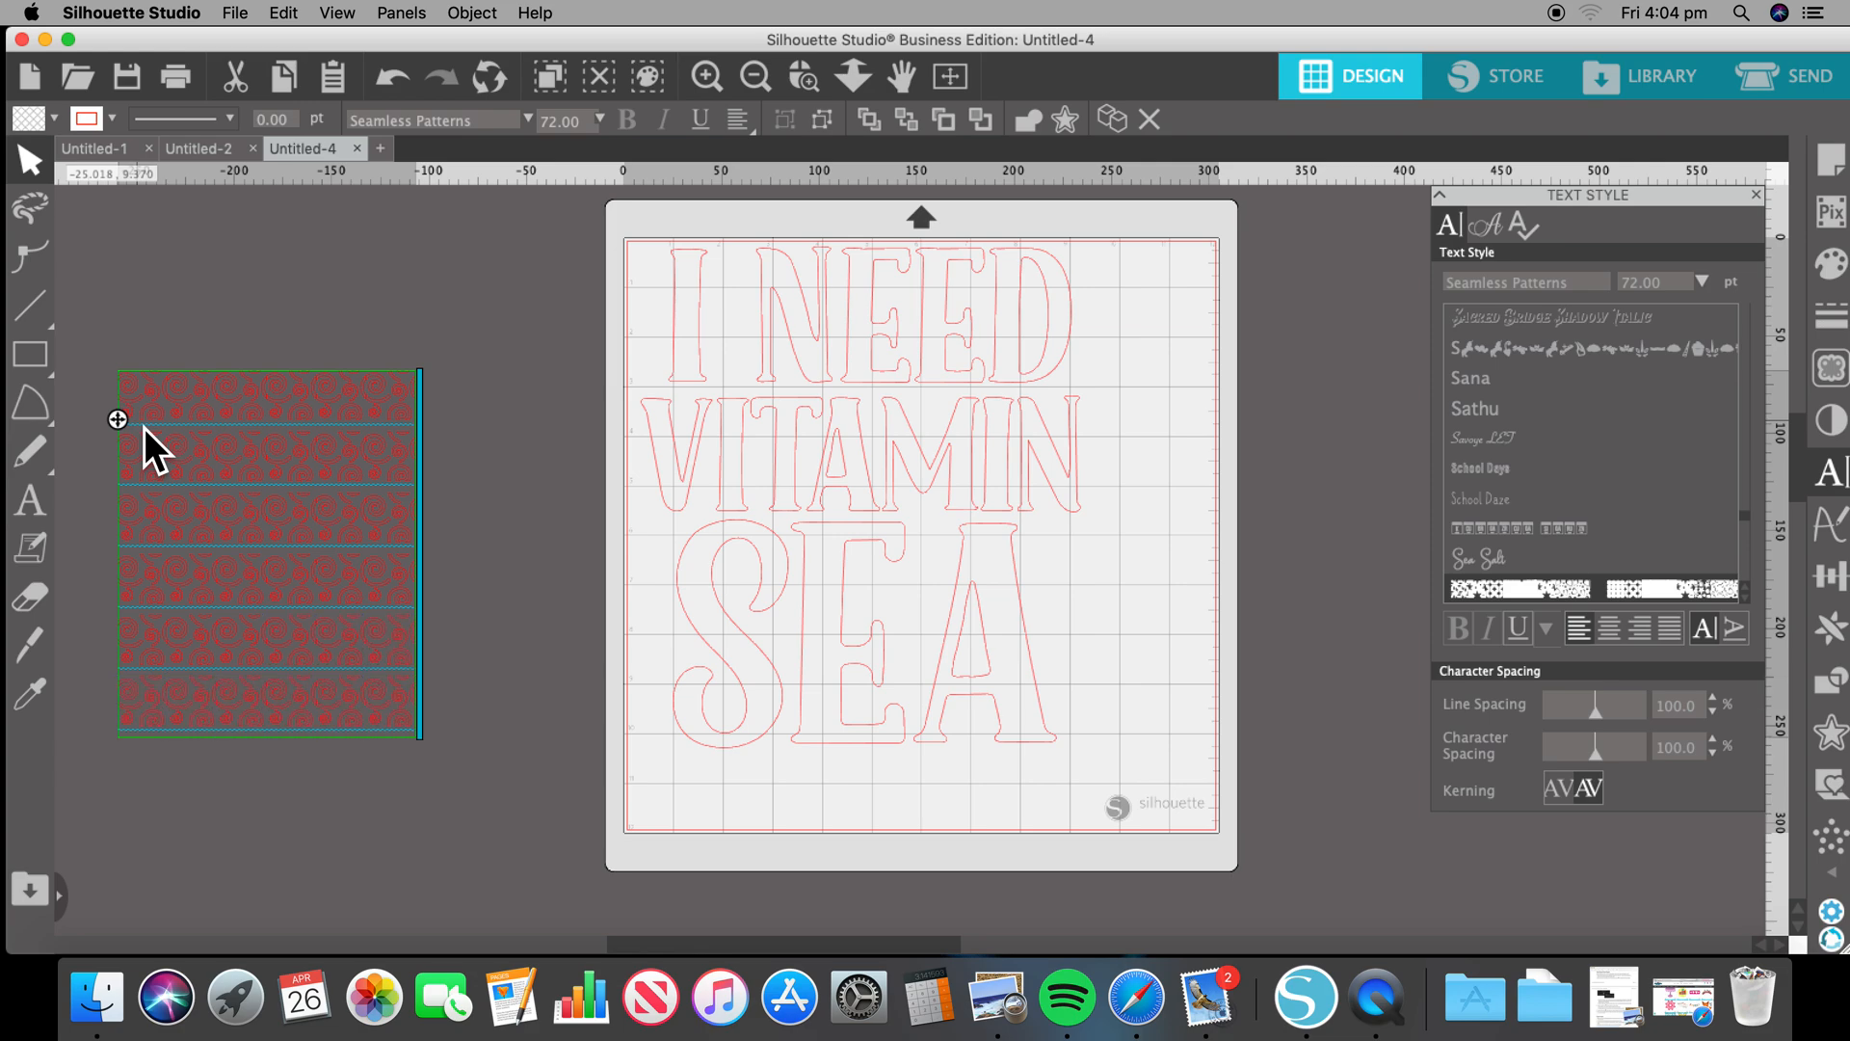
{"action": "key", "text": "Return"}
{"action": "type", "text": "aaaaaa"}
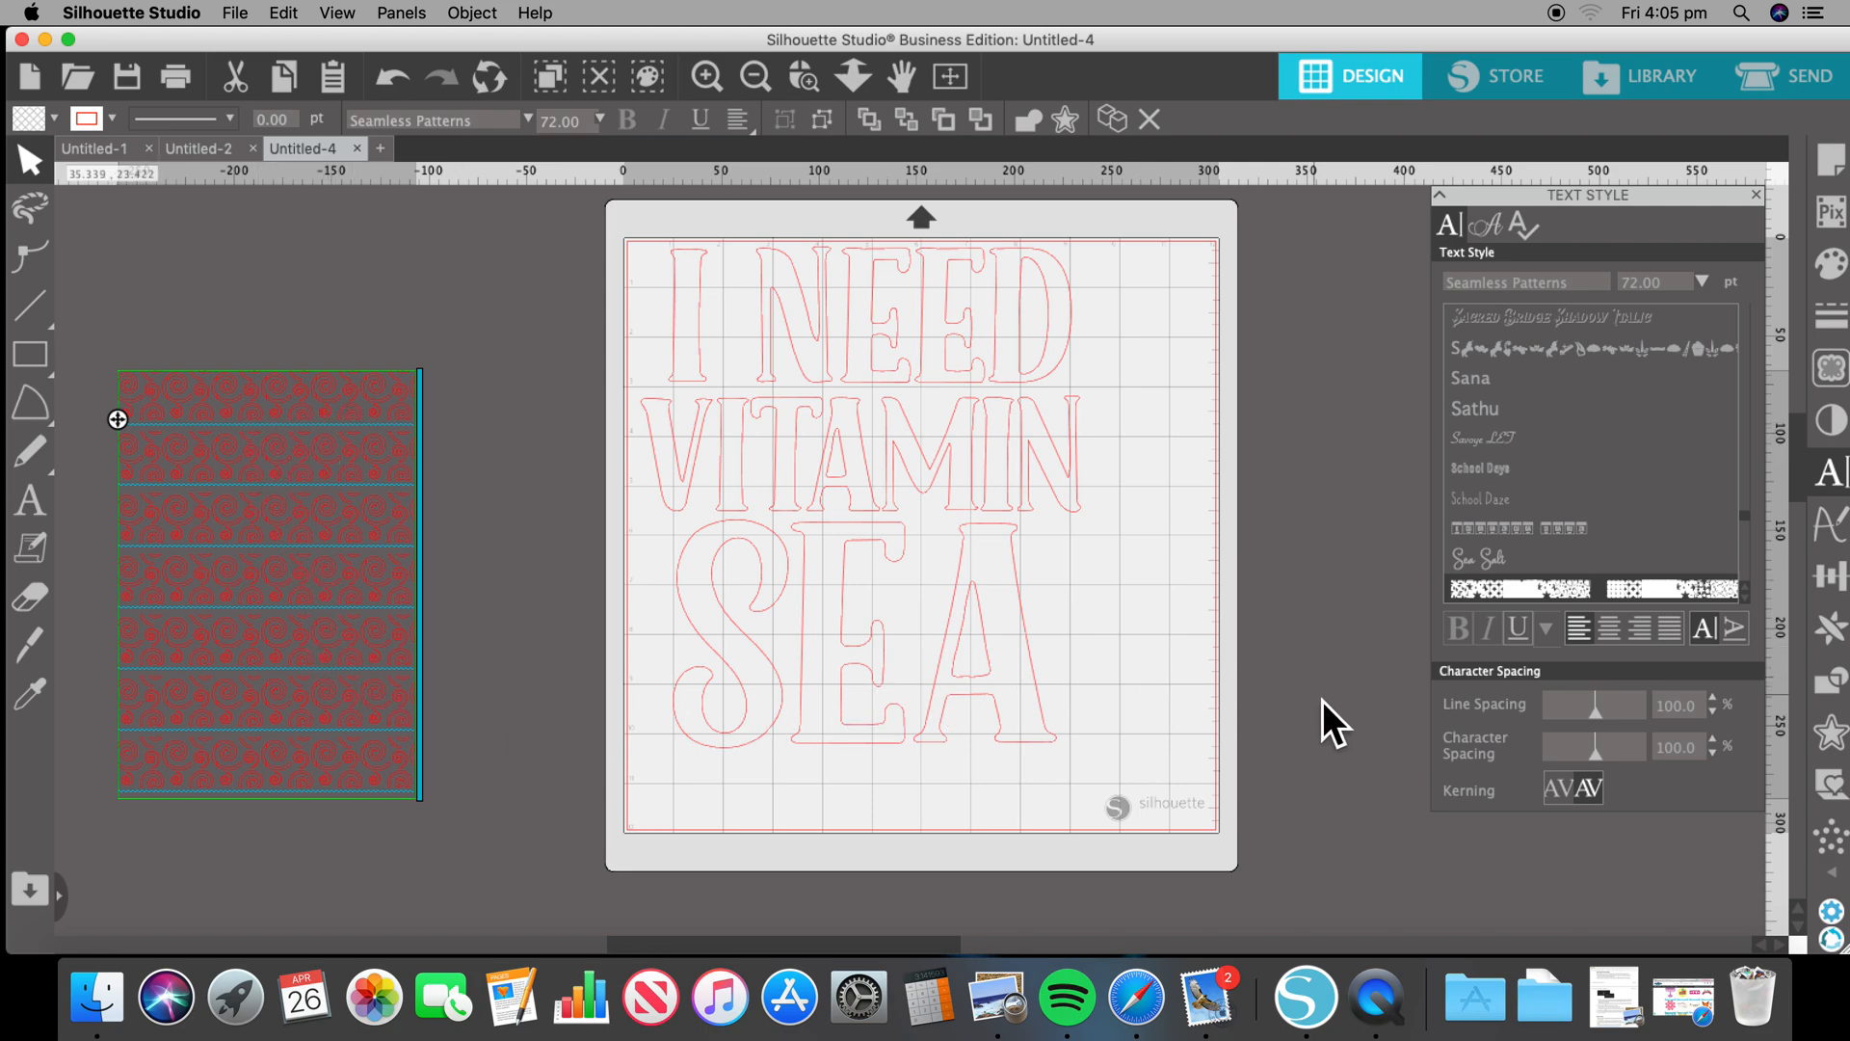
- Set the pattern text's line spacing to 75% and finish editing the text
{"action": "left_click", "coordinate": [1606, 721]}
{"action": "left_click_drag", "start_coordinate": [1607, 722], "coordinate": [1589, 722]}
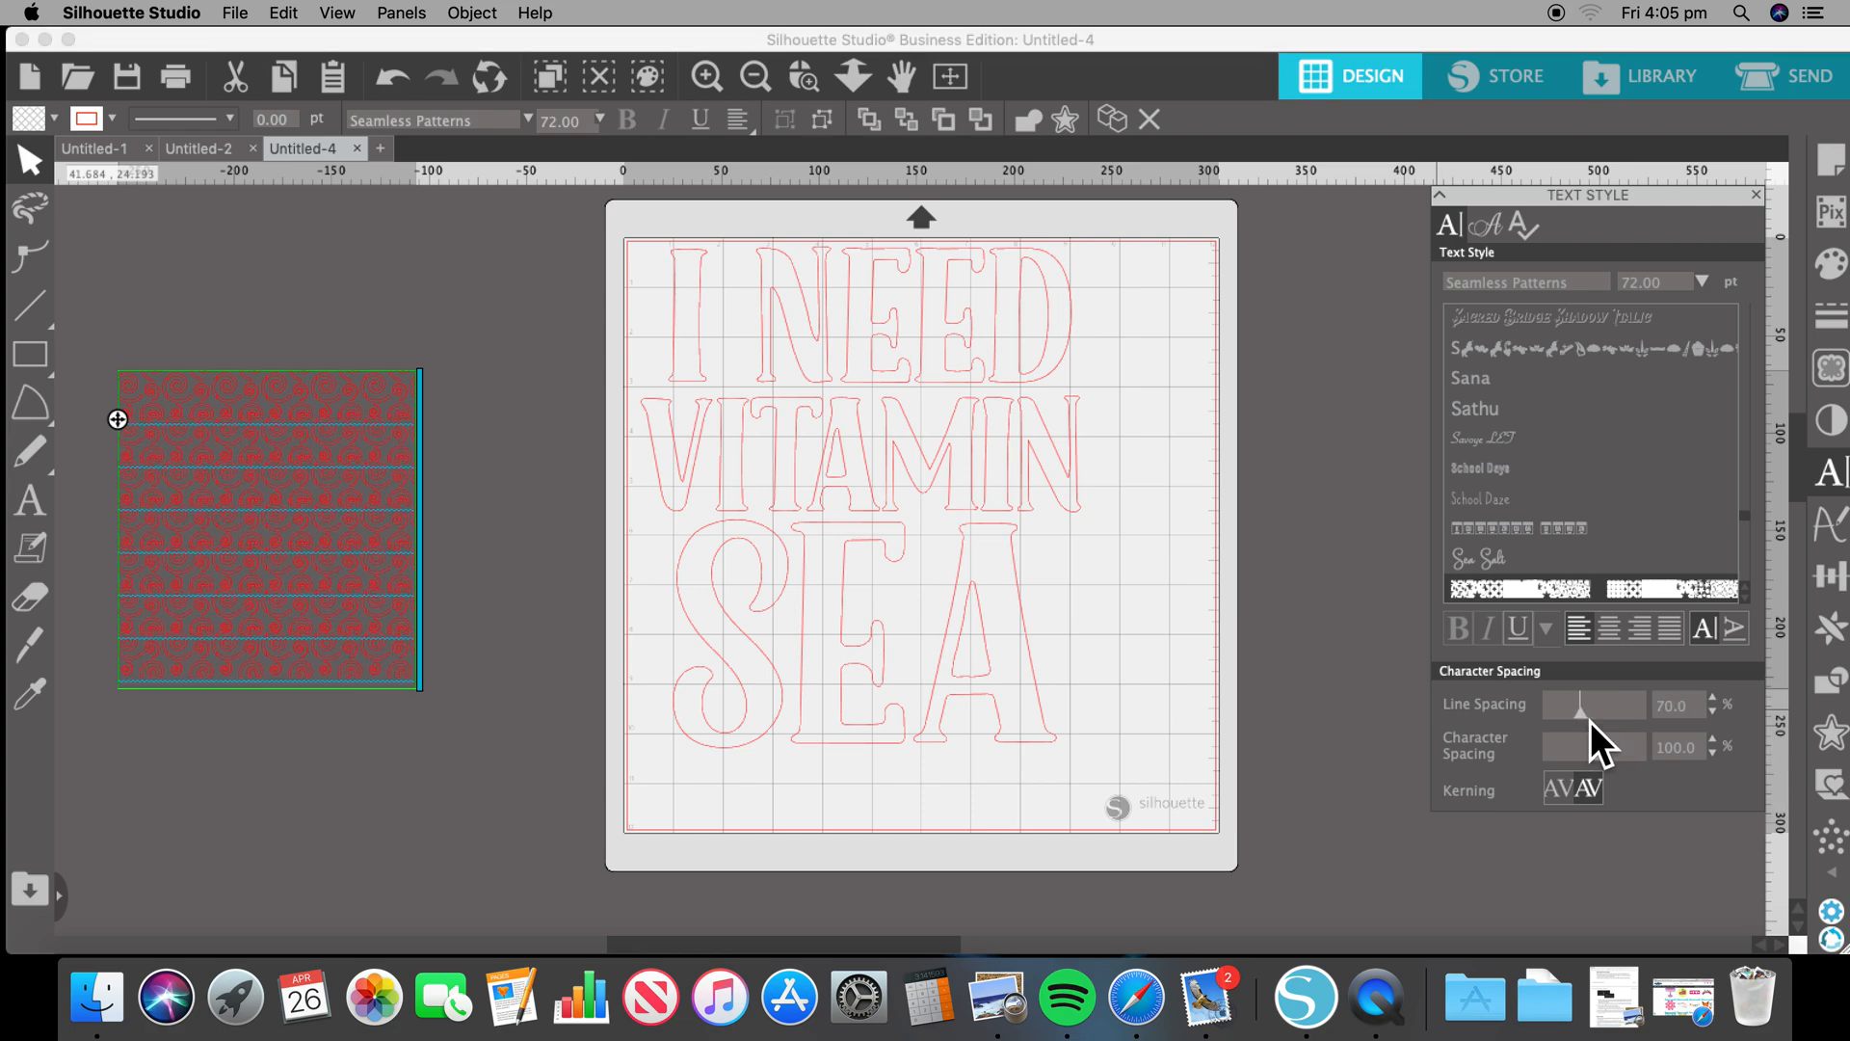
{"action": "left_click", "coordinate": [1596, 721]}
{"action": "left_click", "coordinate": [1596, 722]}
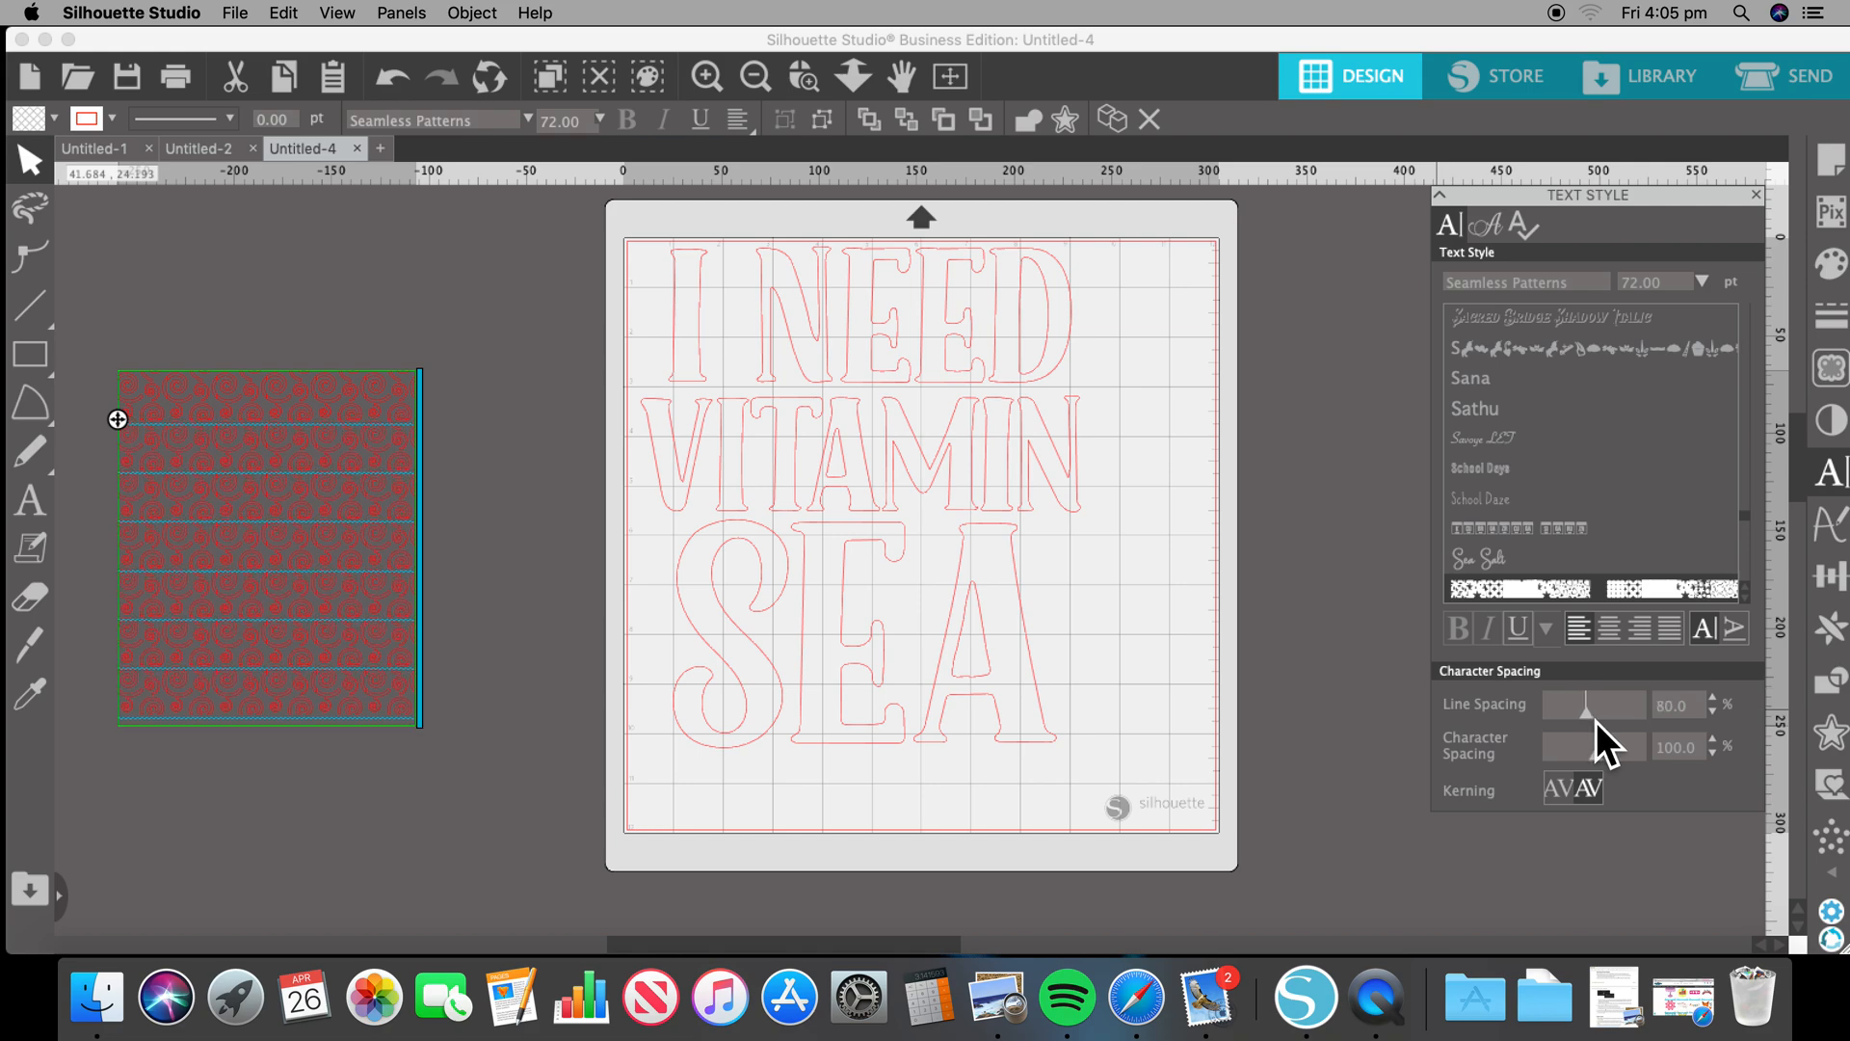
{"action": "left_click", "coordinate": [1594, 721]}
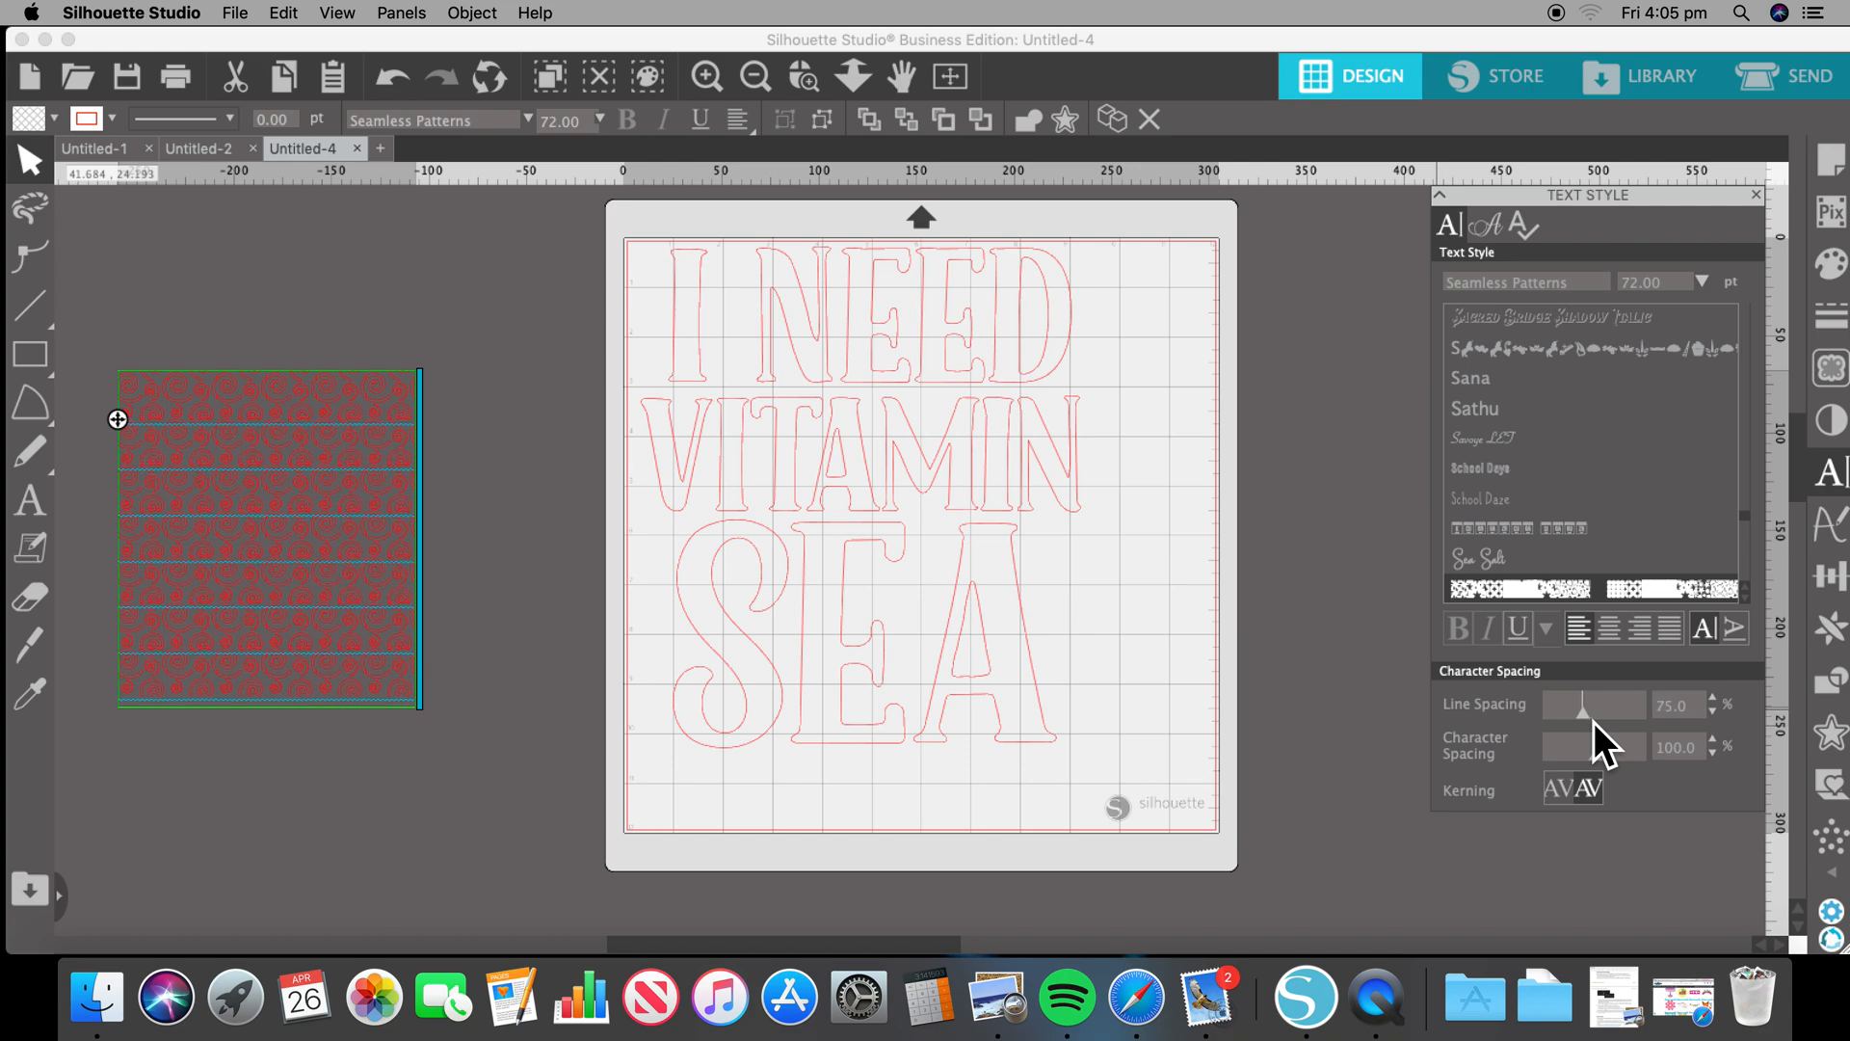
{"action": "left_click", "coordinate": [1595, 722]}
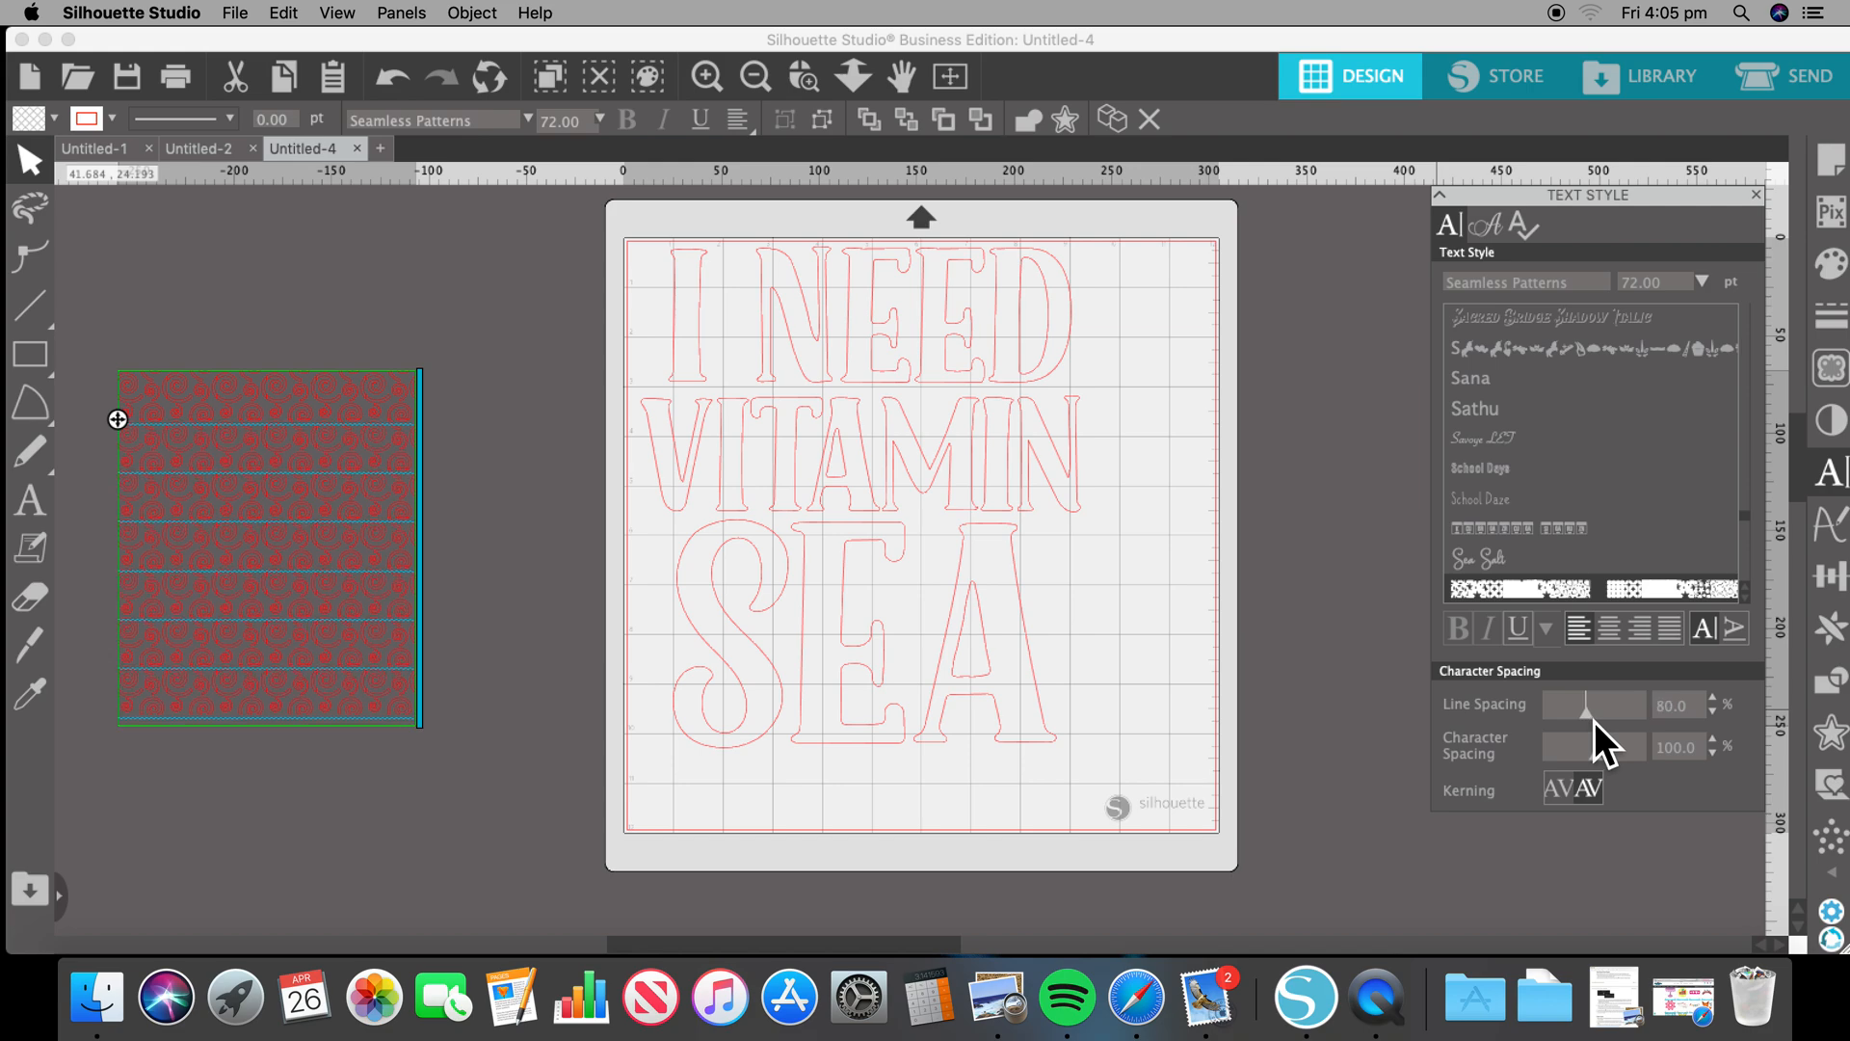
{"action": "left_click", "coordinate": [1593, 721]}
{"action": "left_click", "coordinate": [1593, 720]}
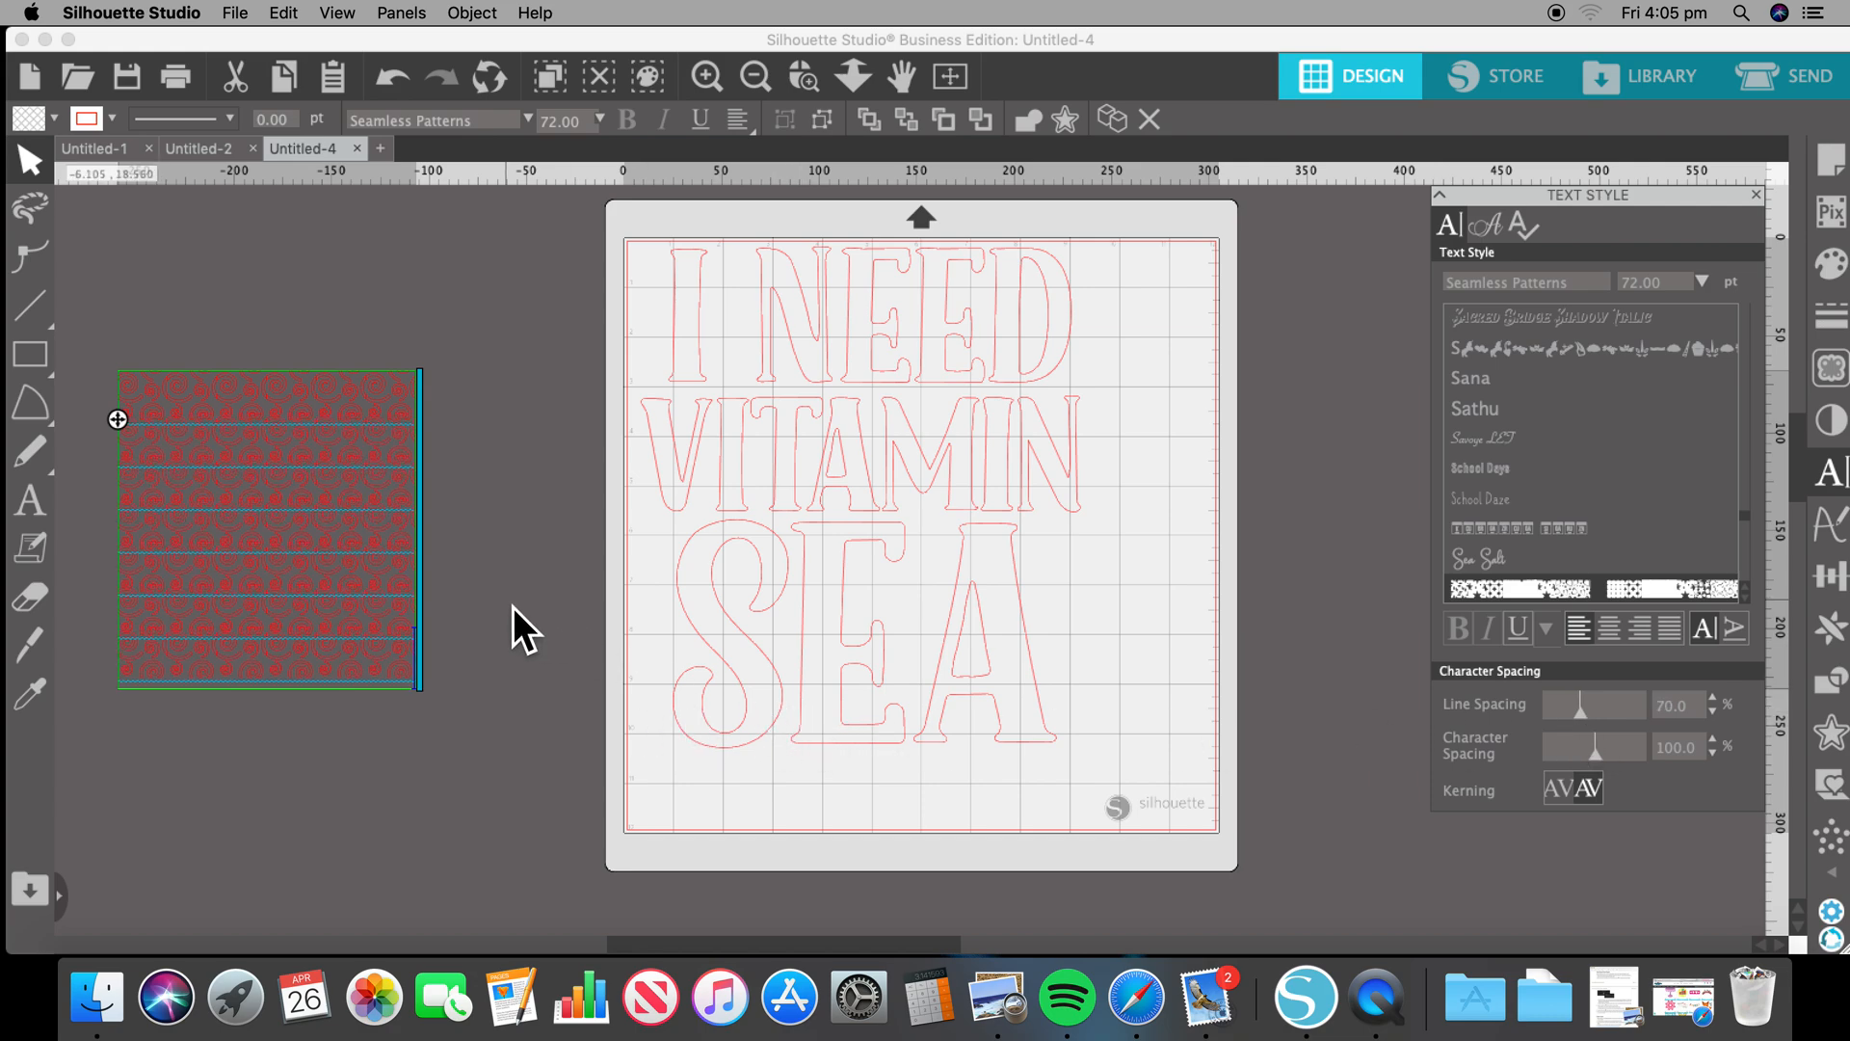
{"action": "left_click", "coordinate": [1722, 700]}
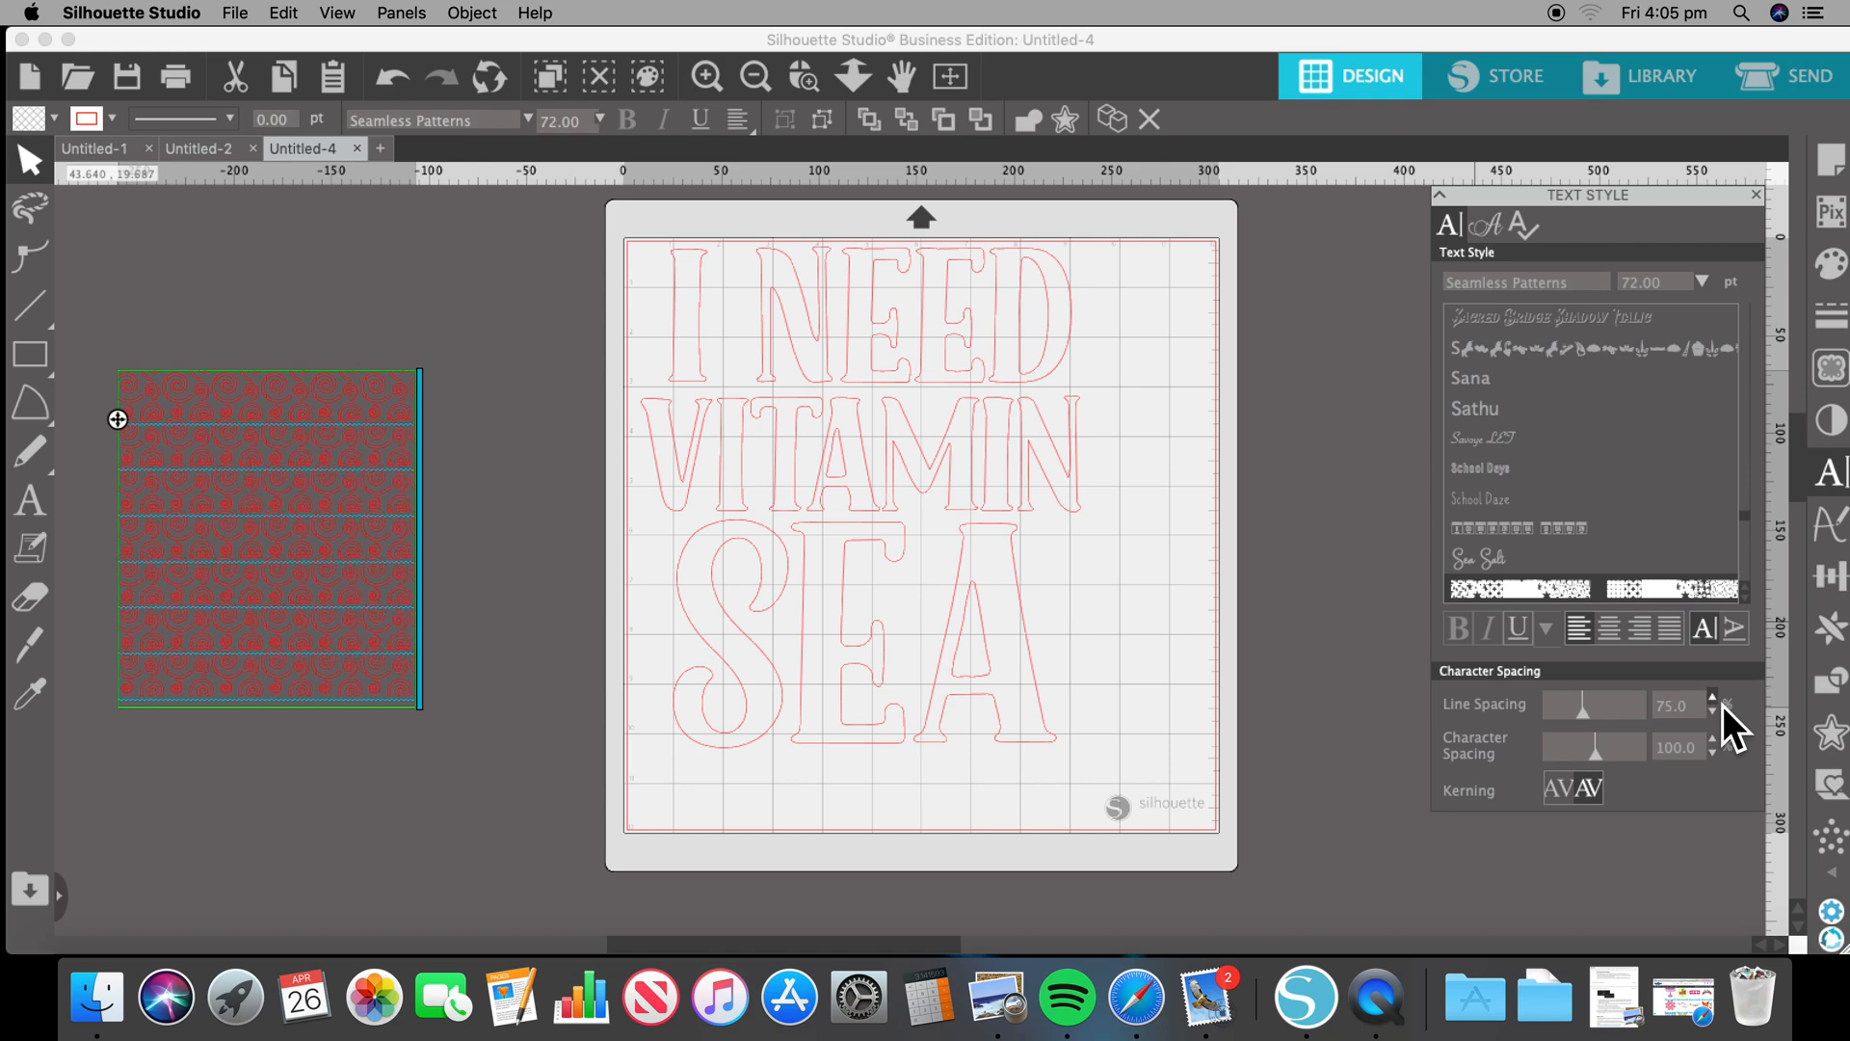
{"action": "left_click", "coordinate": [529, 664]}
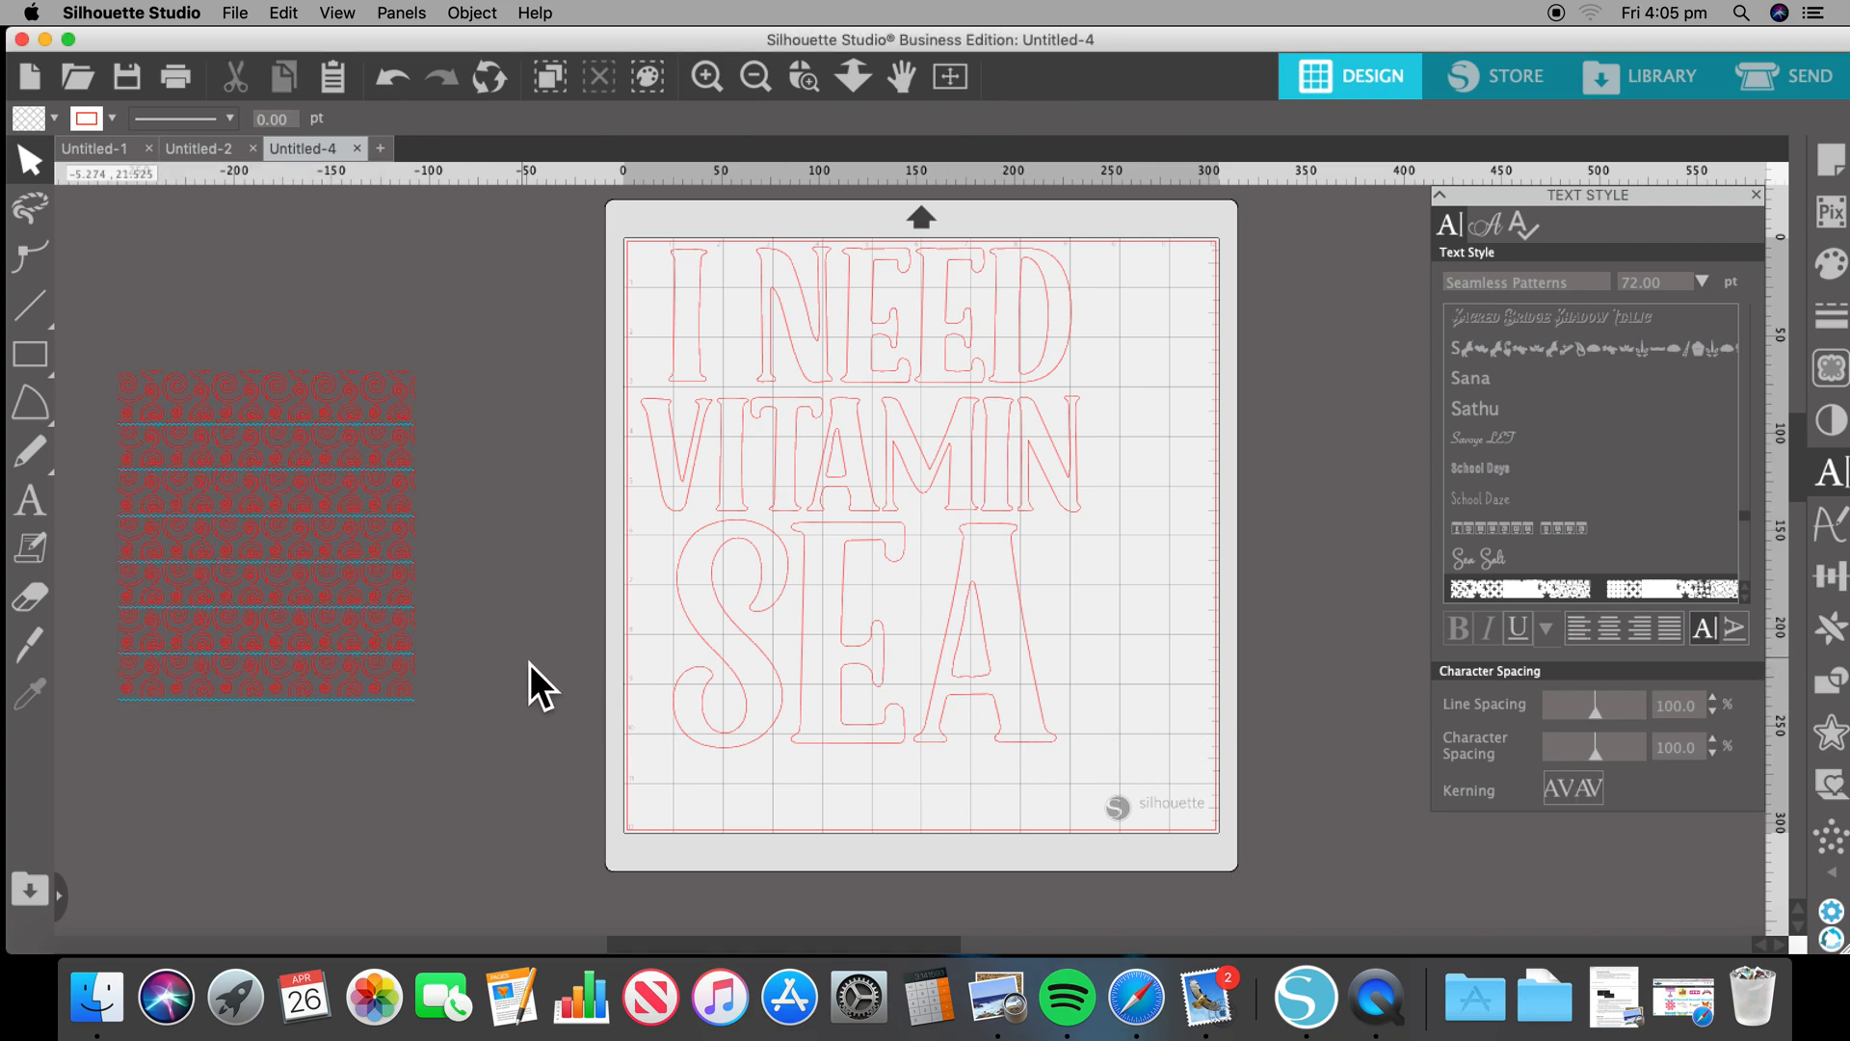
- Weld the swirl pattern text and make the resulting shapes into a compound path
{"action": "left_click", "coordinate": [318, 449]}
{"action": "right_click", "coordinate": [320, 447]}
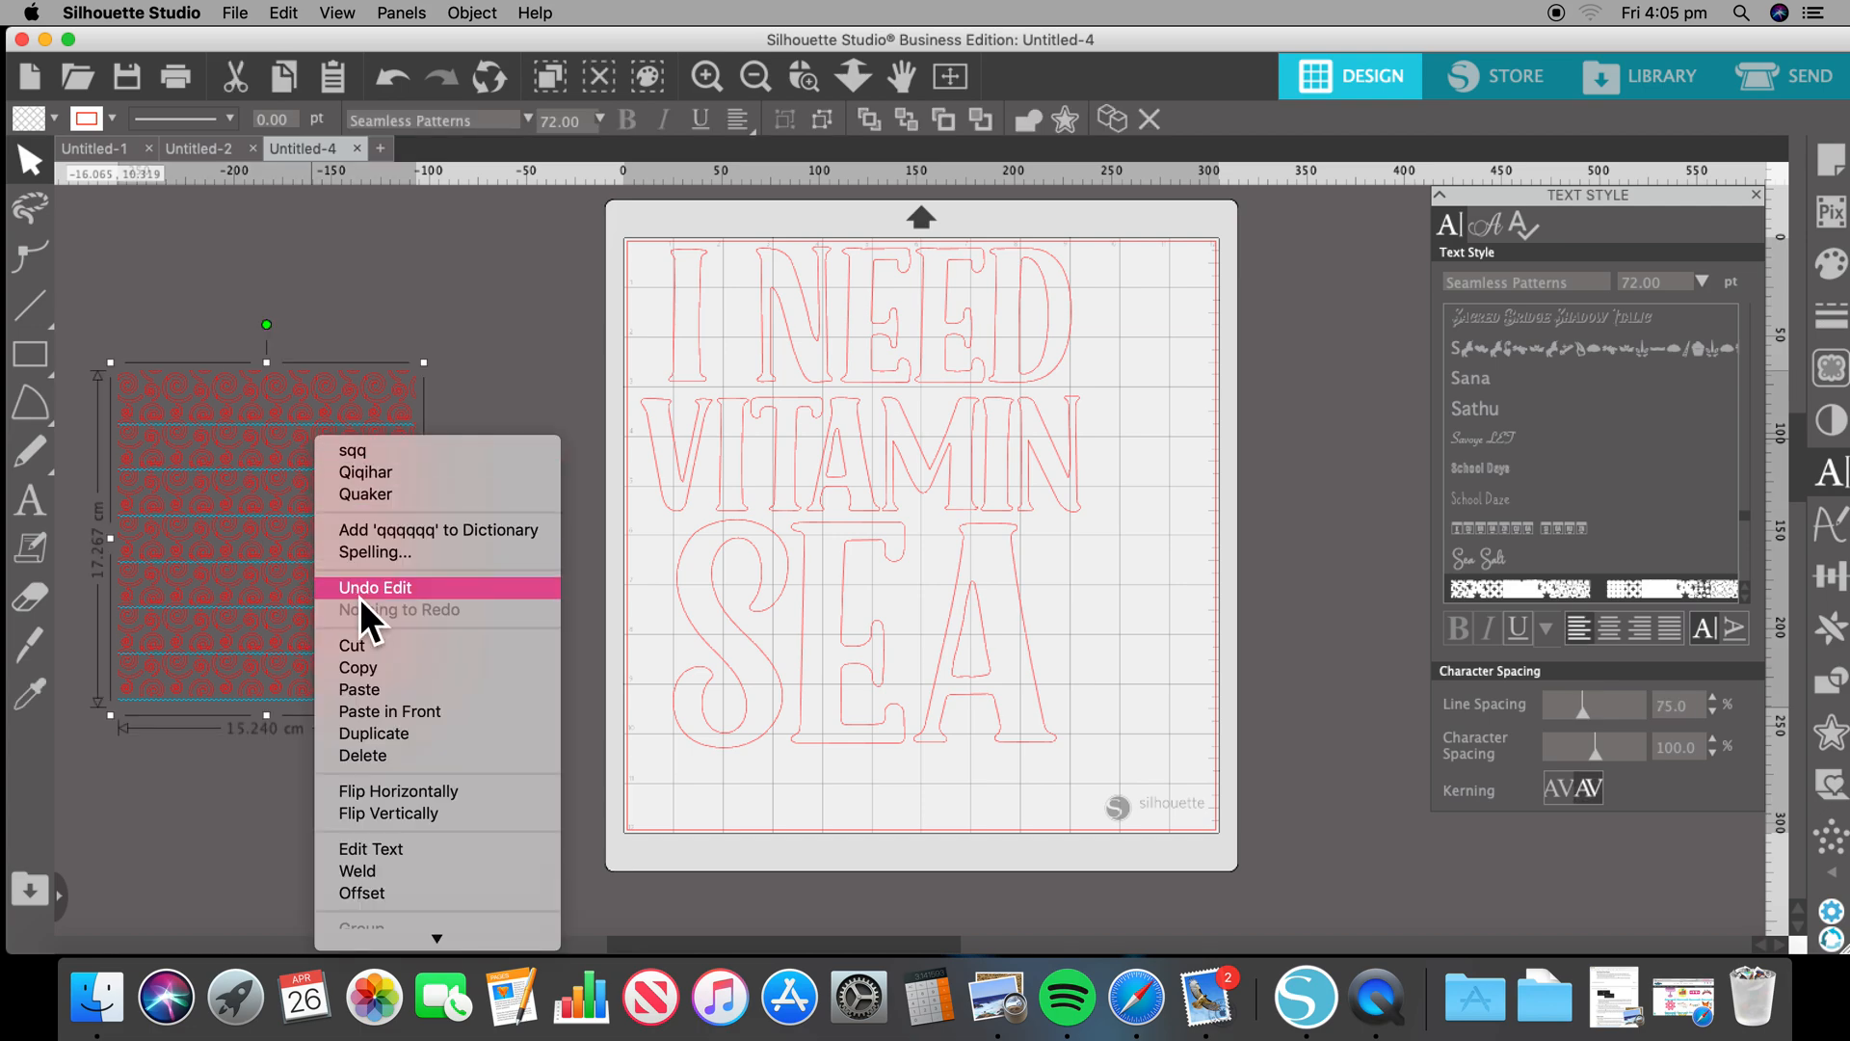
{"action": "scroll", "coordinate": [386, 792], "scroll_direction": "down", "scroll_amount": 5}
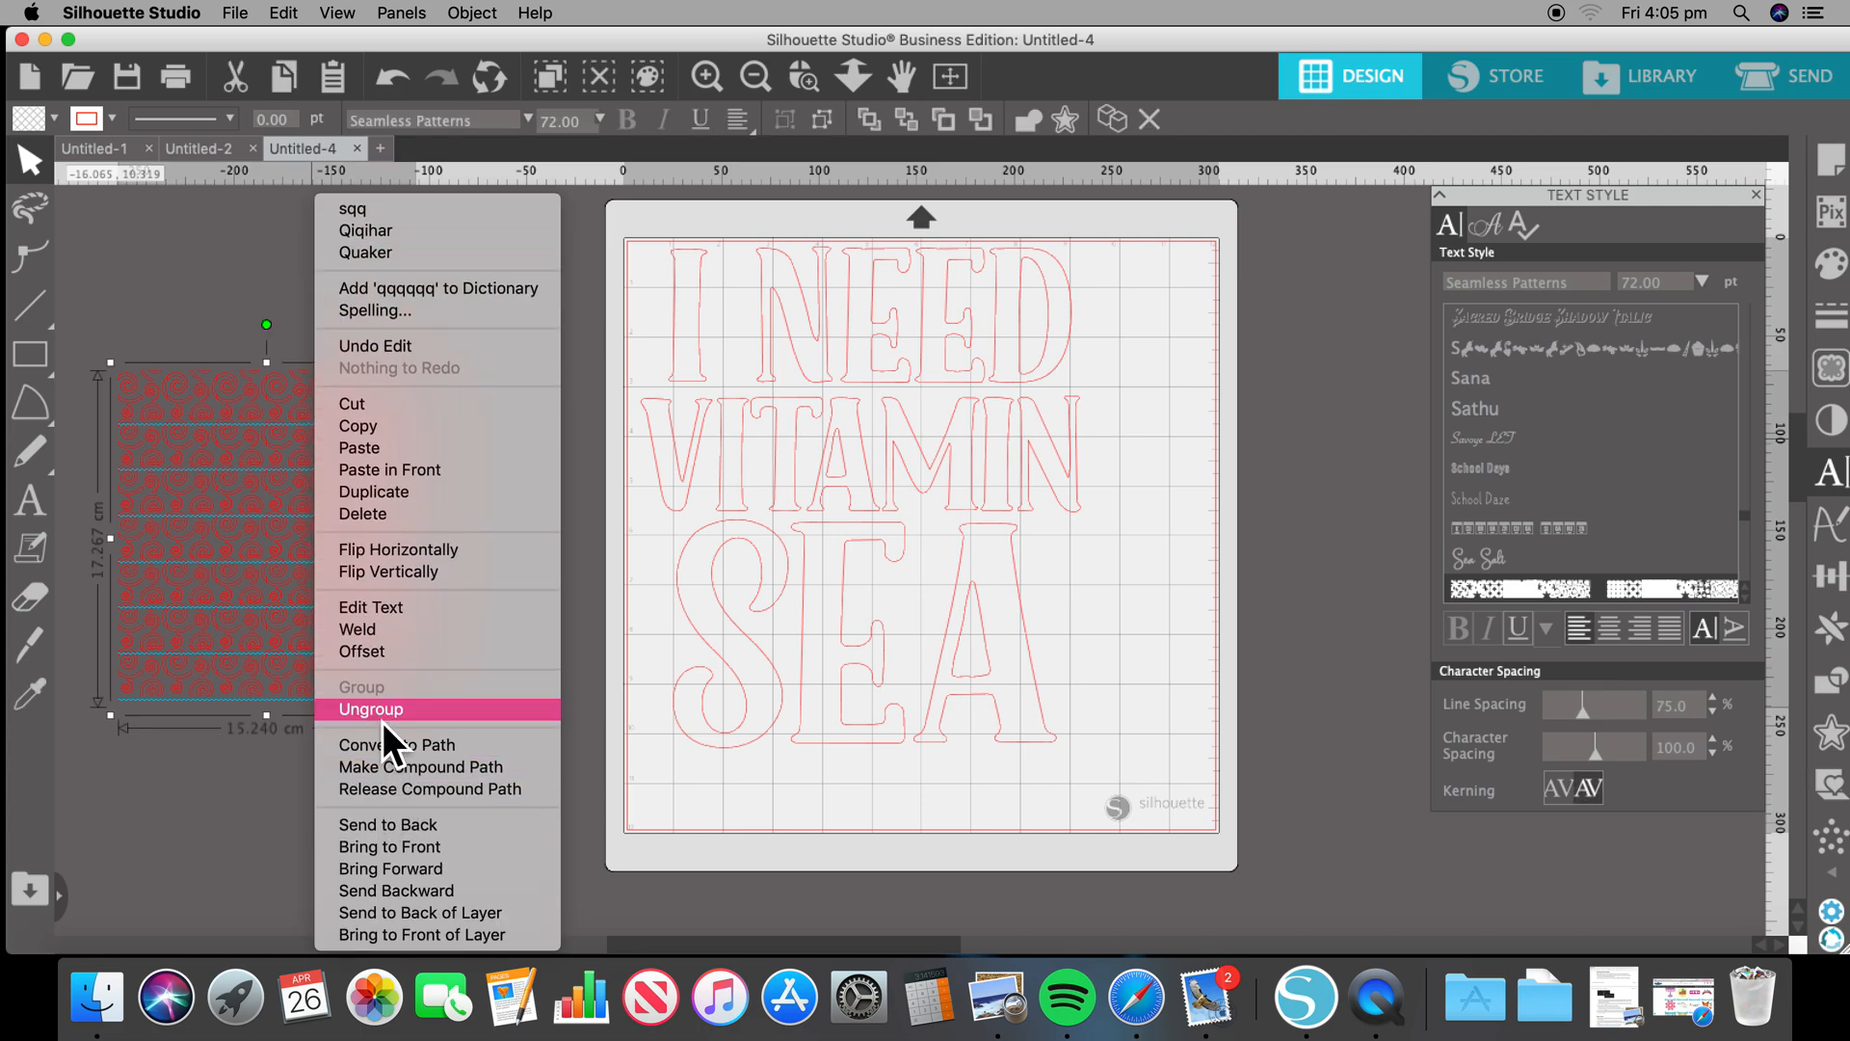
{"action": "left_click", "coordinate": [368, 637]}
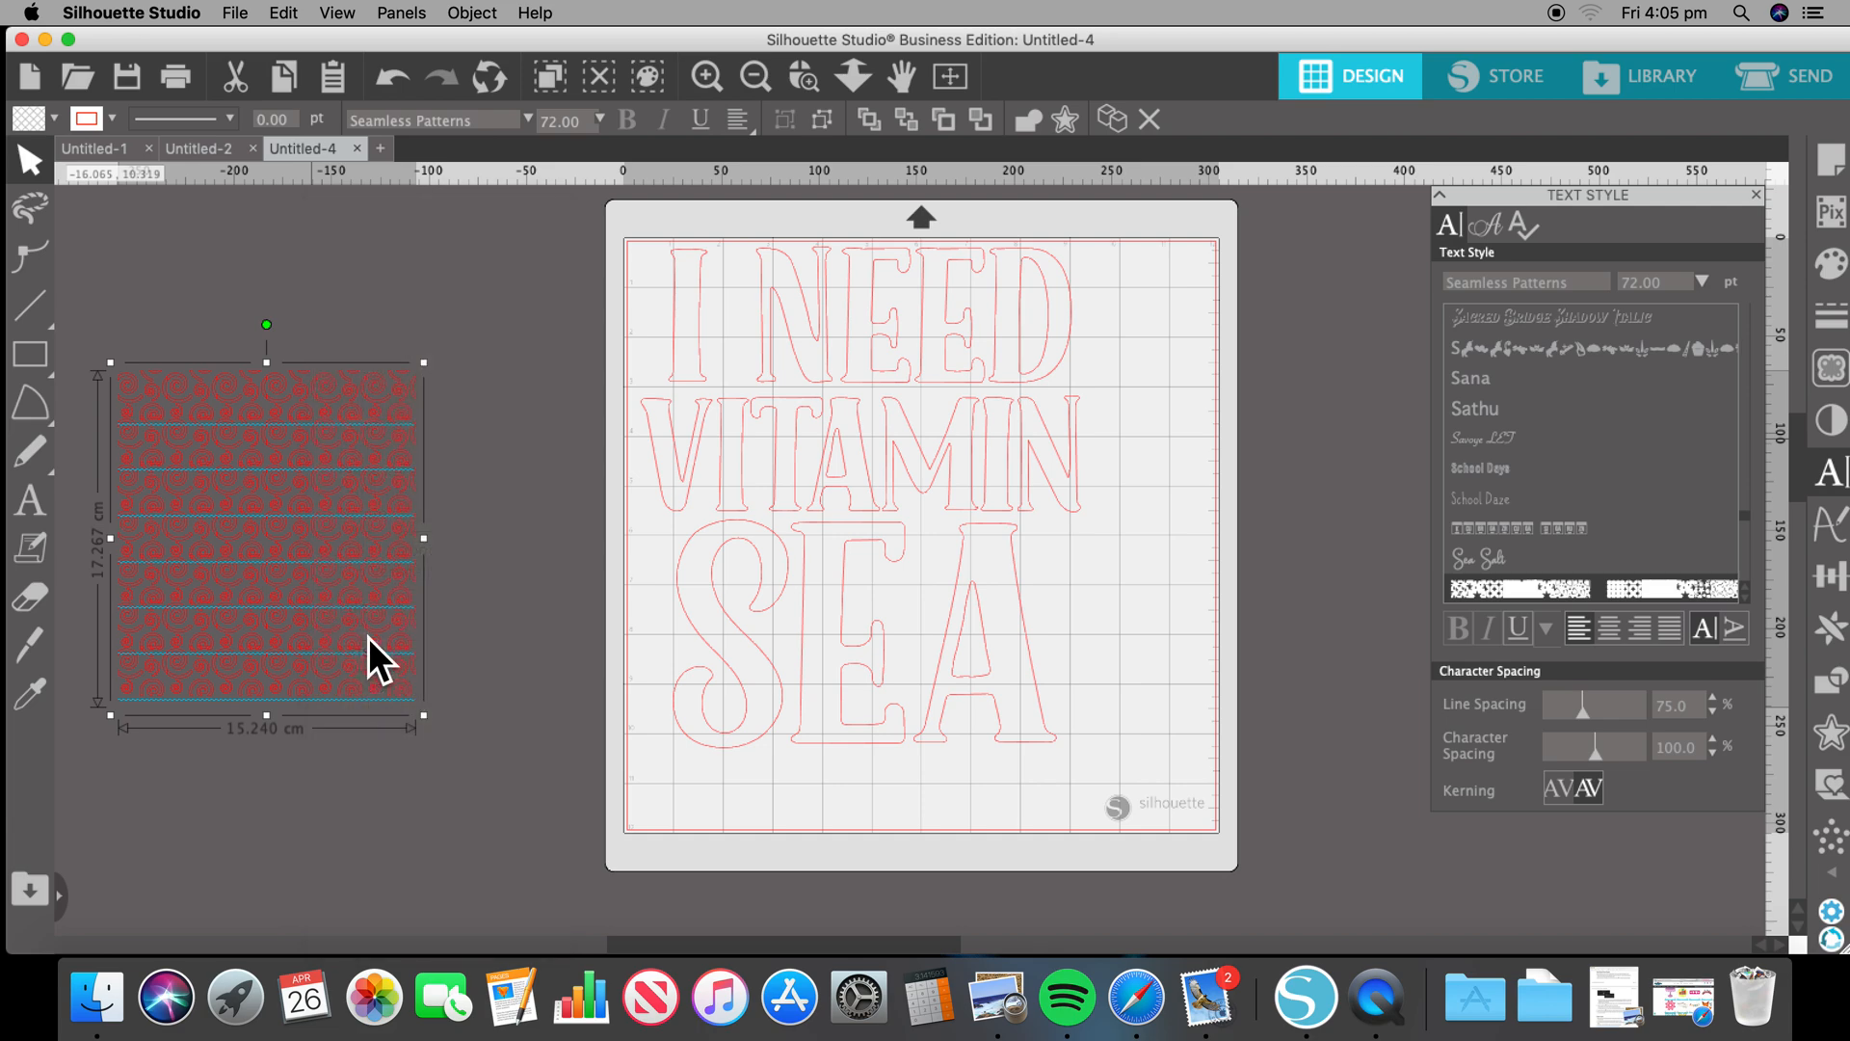
{"action": "right_click", "coordinate": [350, 453]}
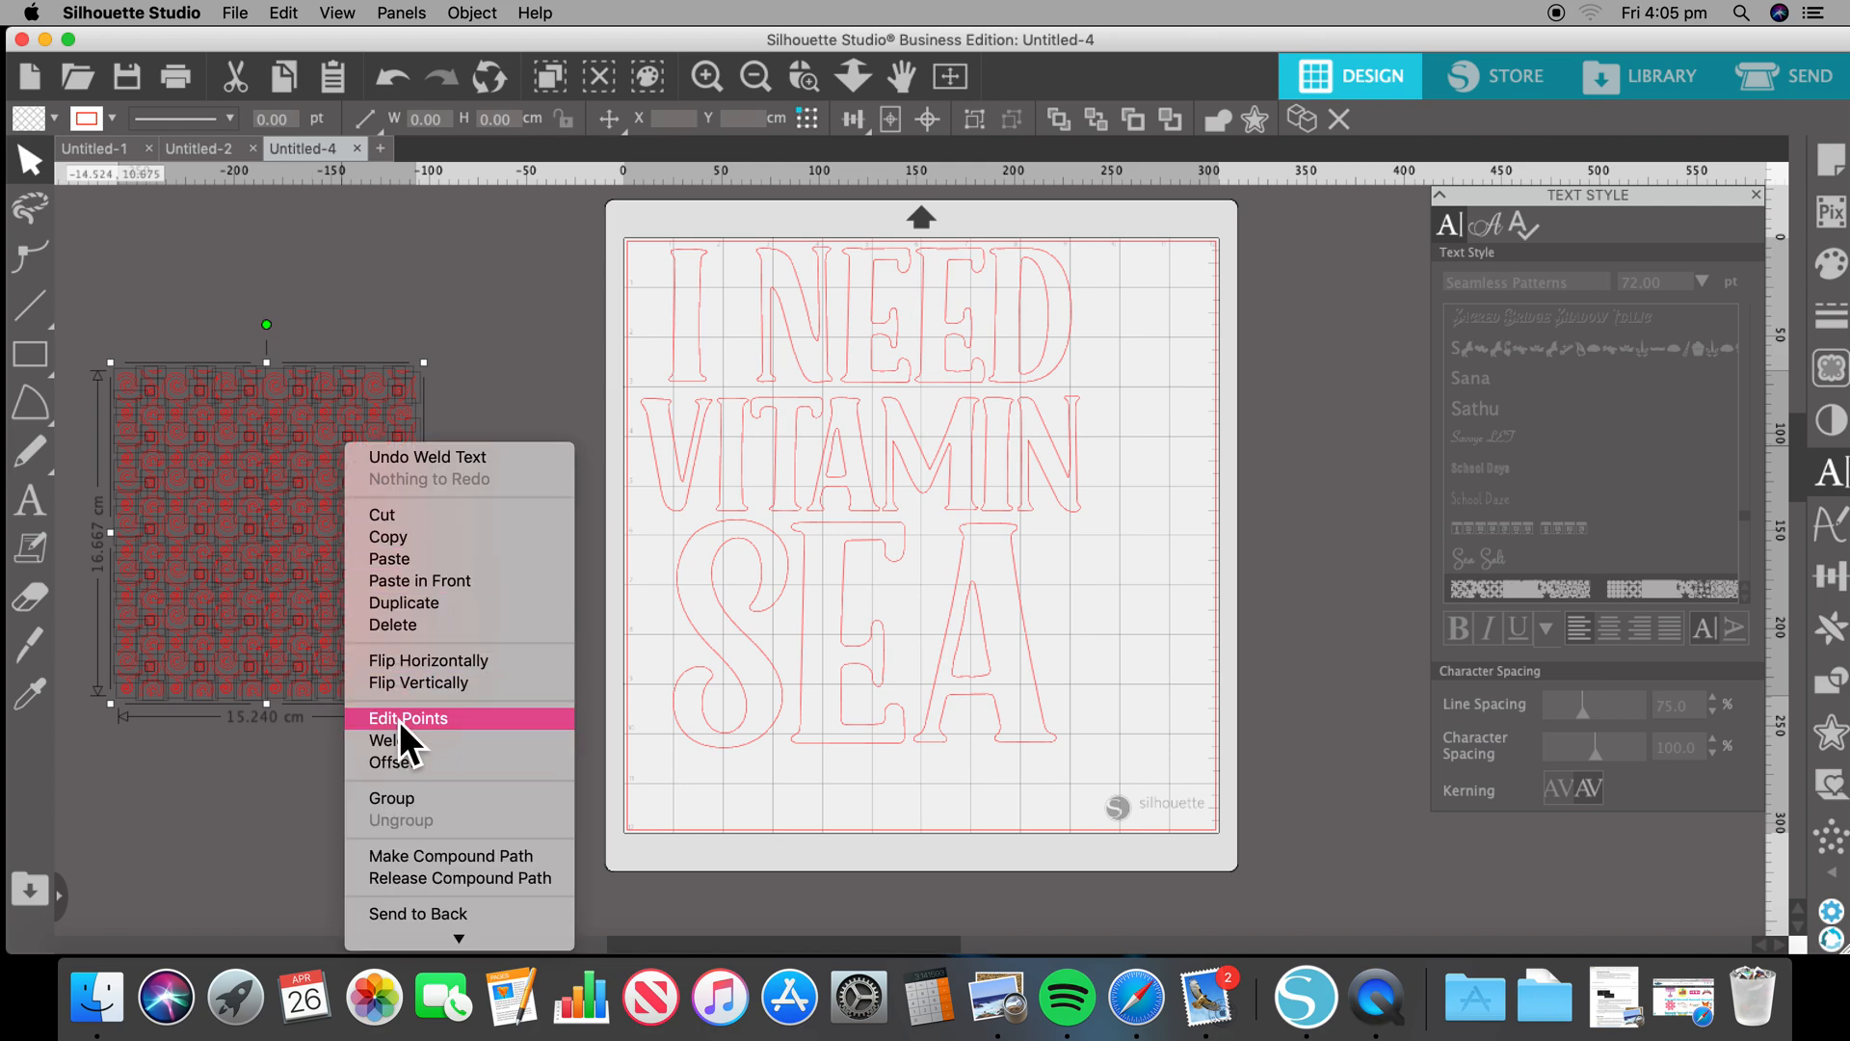
{"action": "left_click", "coordinate": [399, 857]}
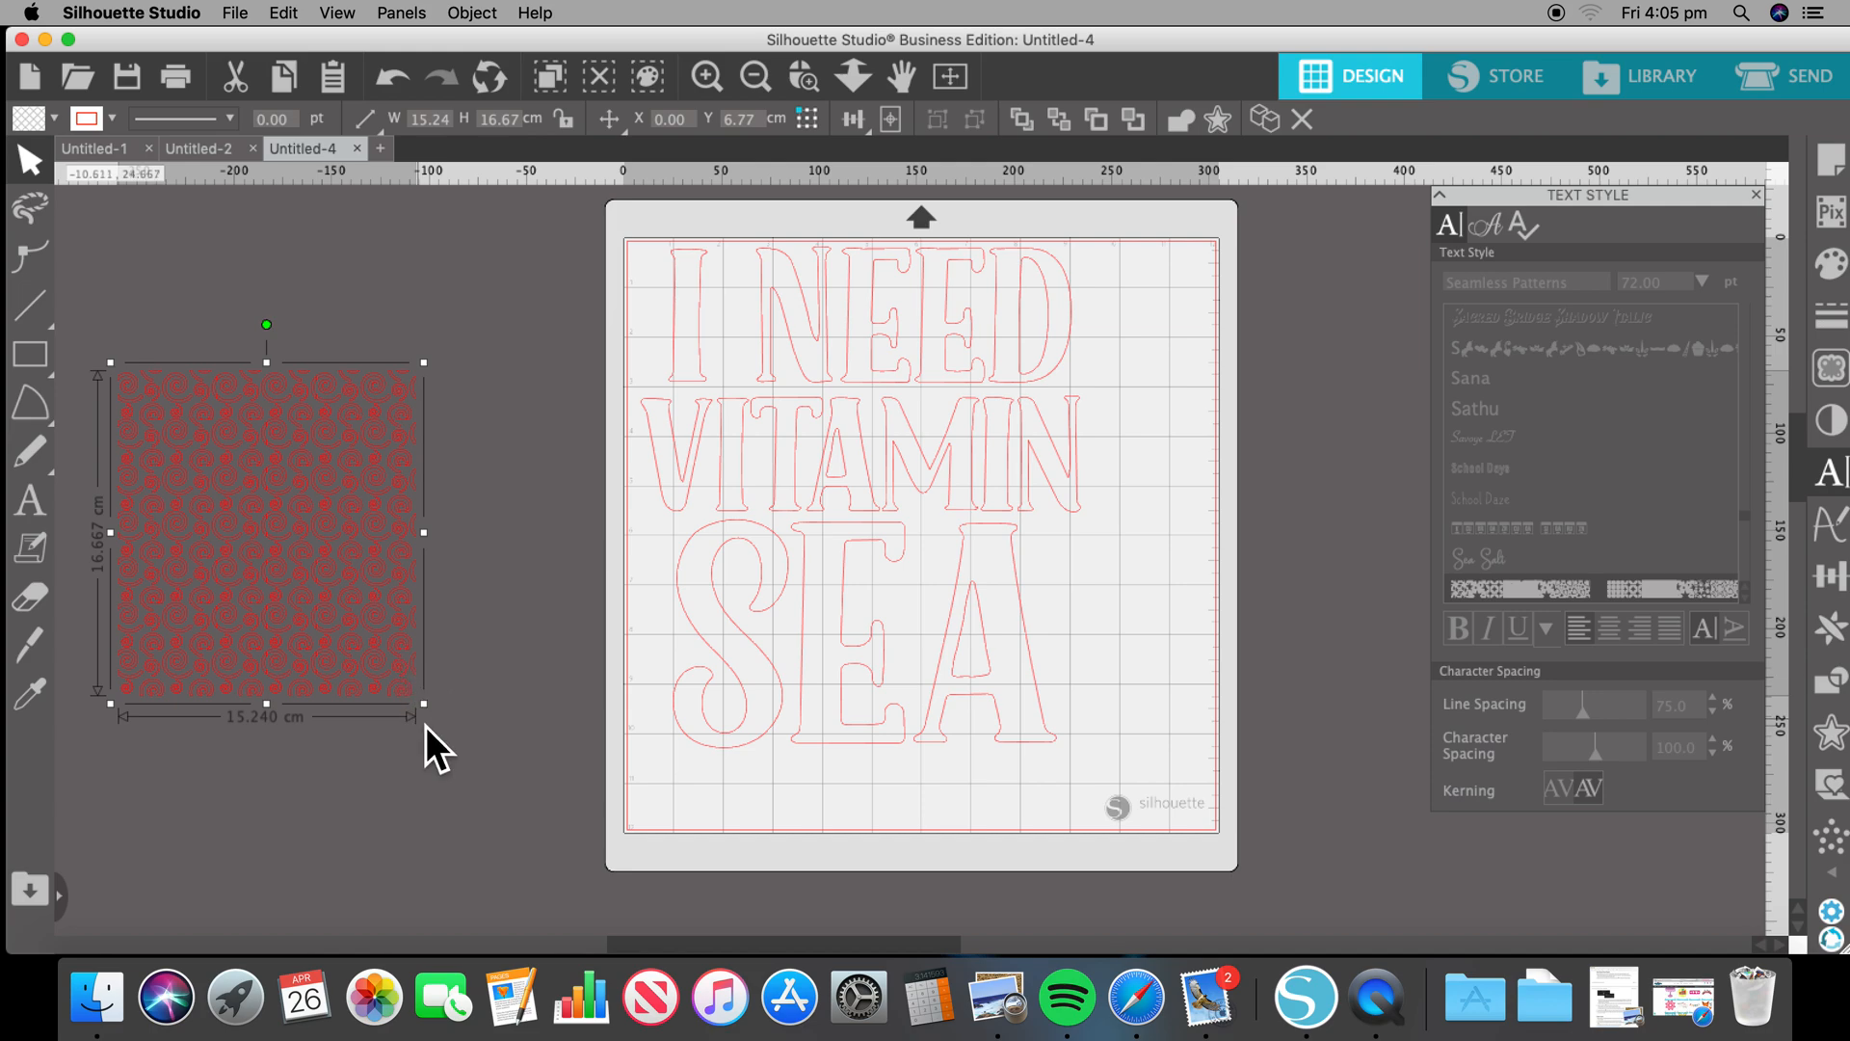
- Enlarge the swirl pattern to about 27 × 29.5 cm and move it onto the mat so it covers the lettering
{"action": "left_click_drag", "start_coordinate": [430, 718], "coordinate": [573, 848]}
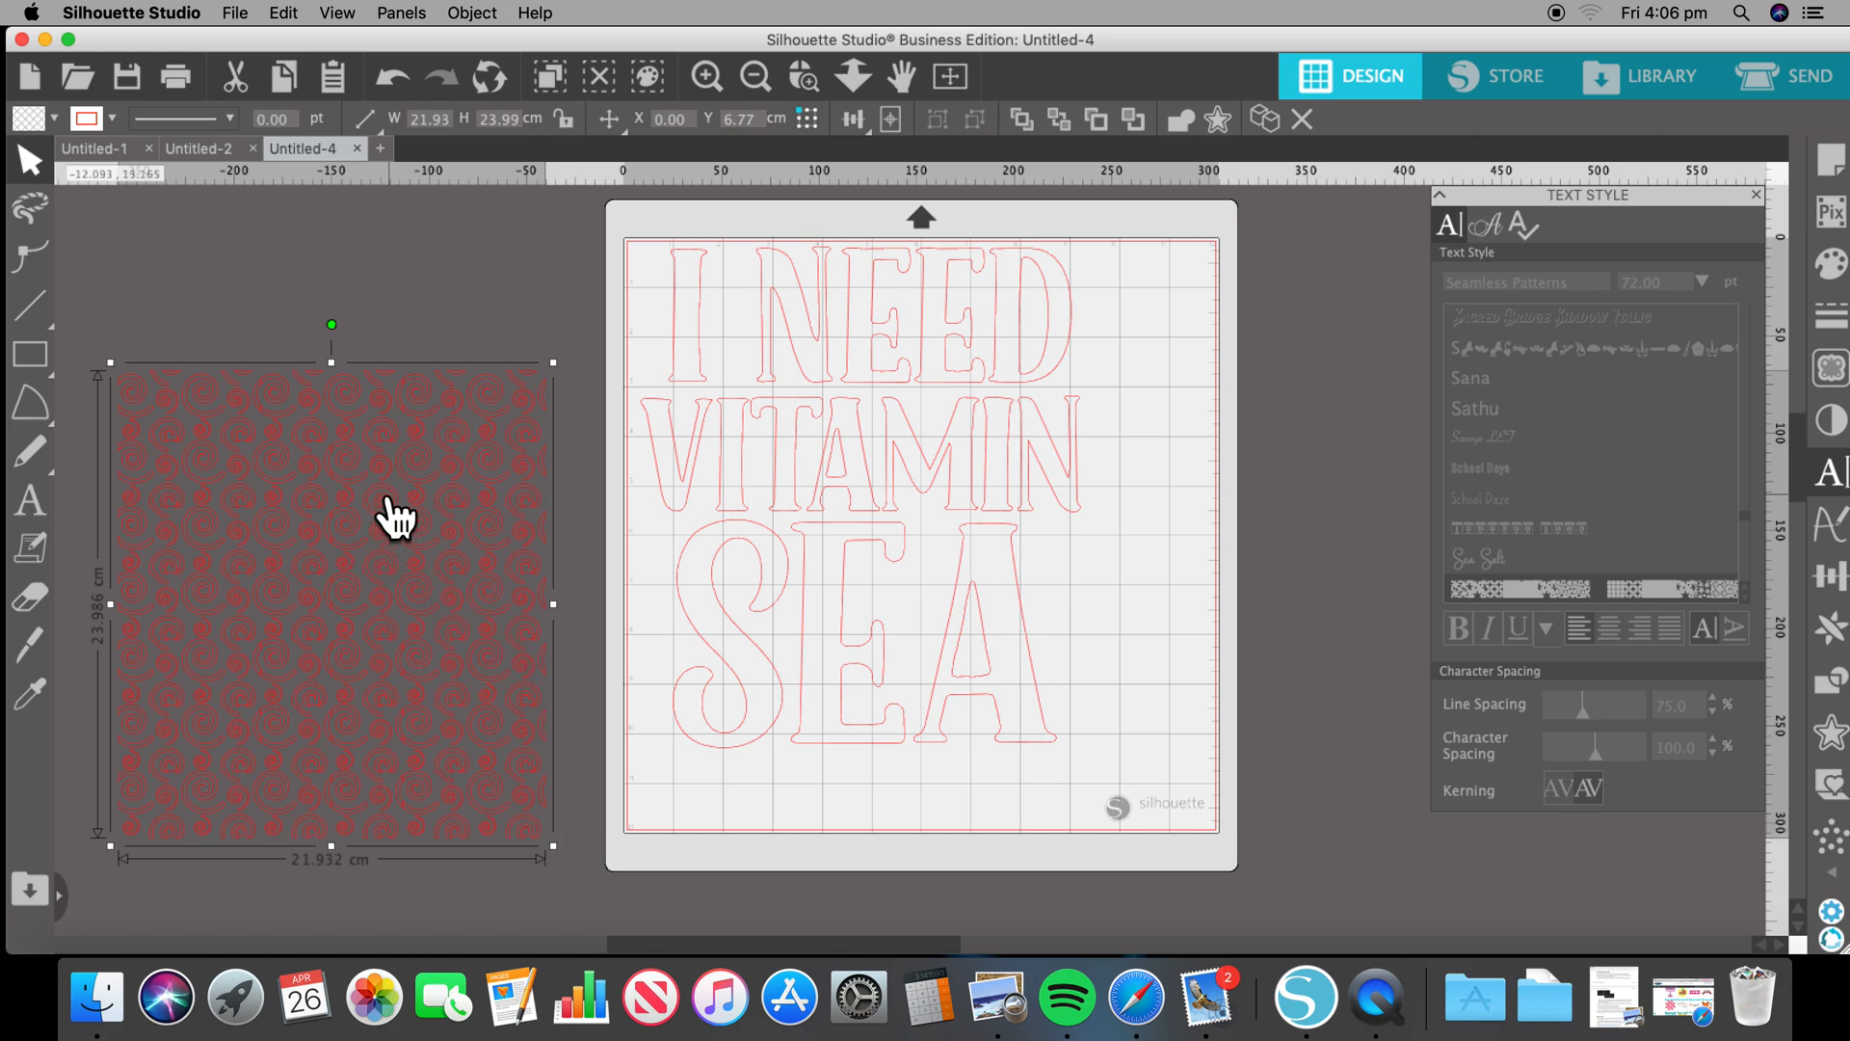
{"action": "left_click_drag", "start_coordinate": [554, 846], "coordinate": [696, 926]}
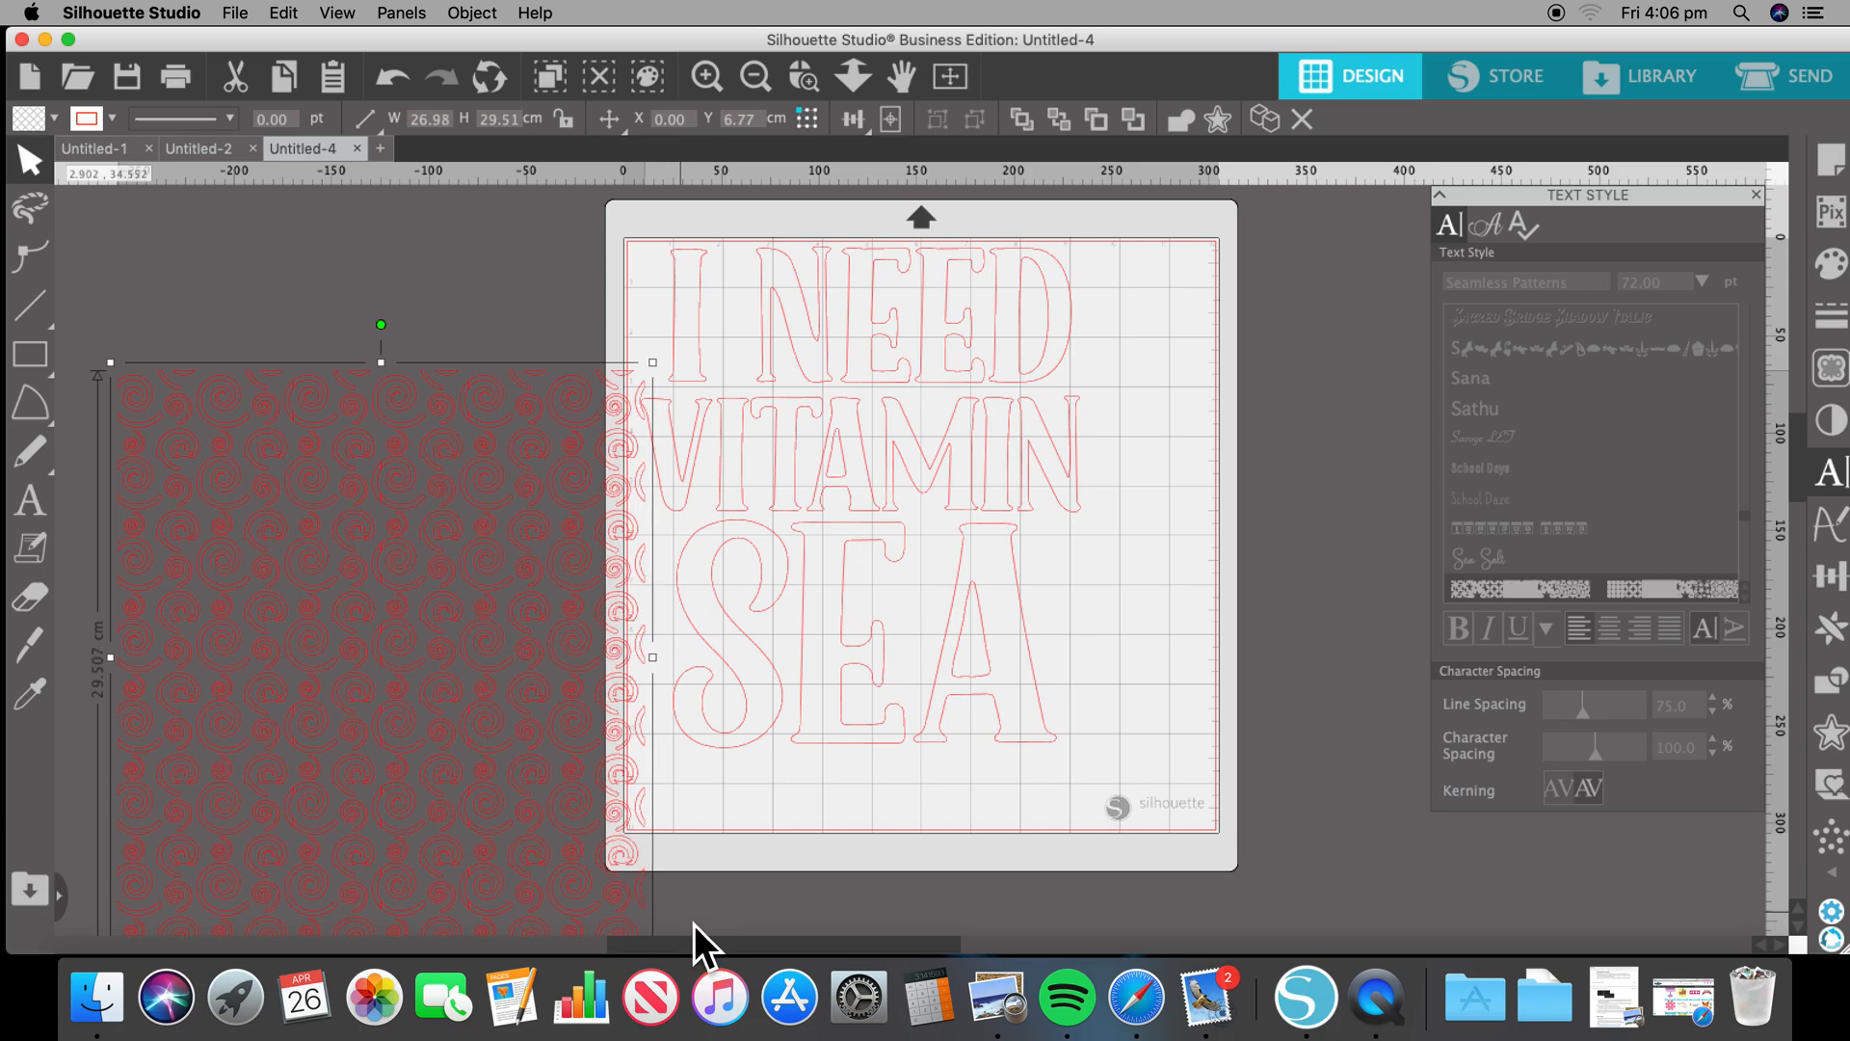
{"action": "left_click_drag", "start_coordinate": [467, 586], "coordinate": [979, 440]}
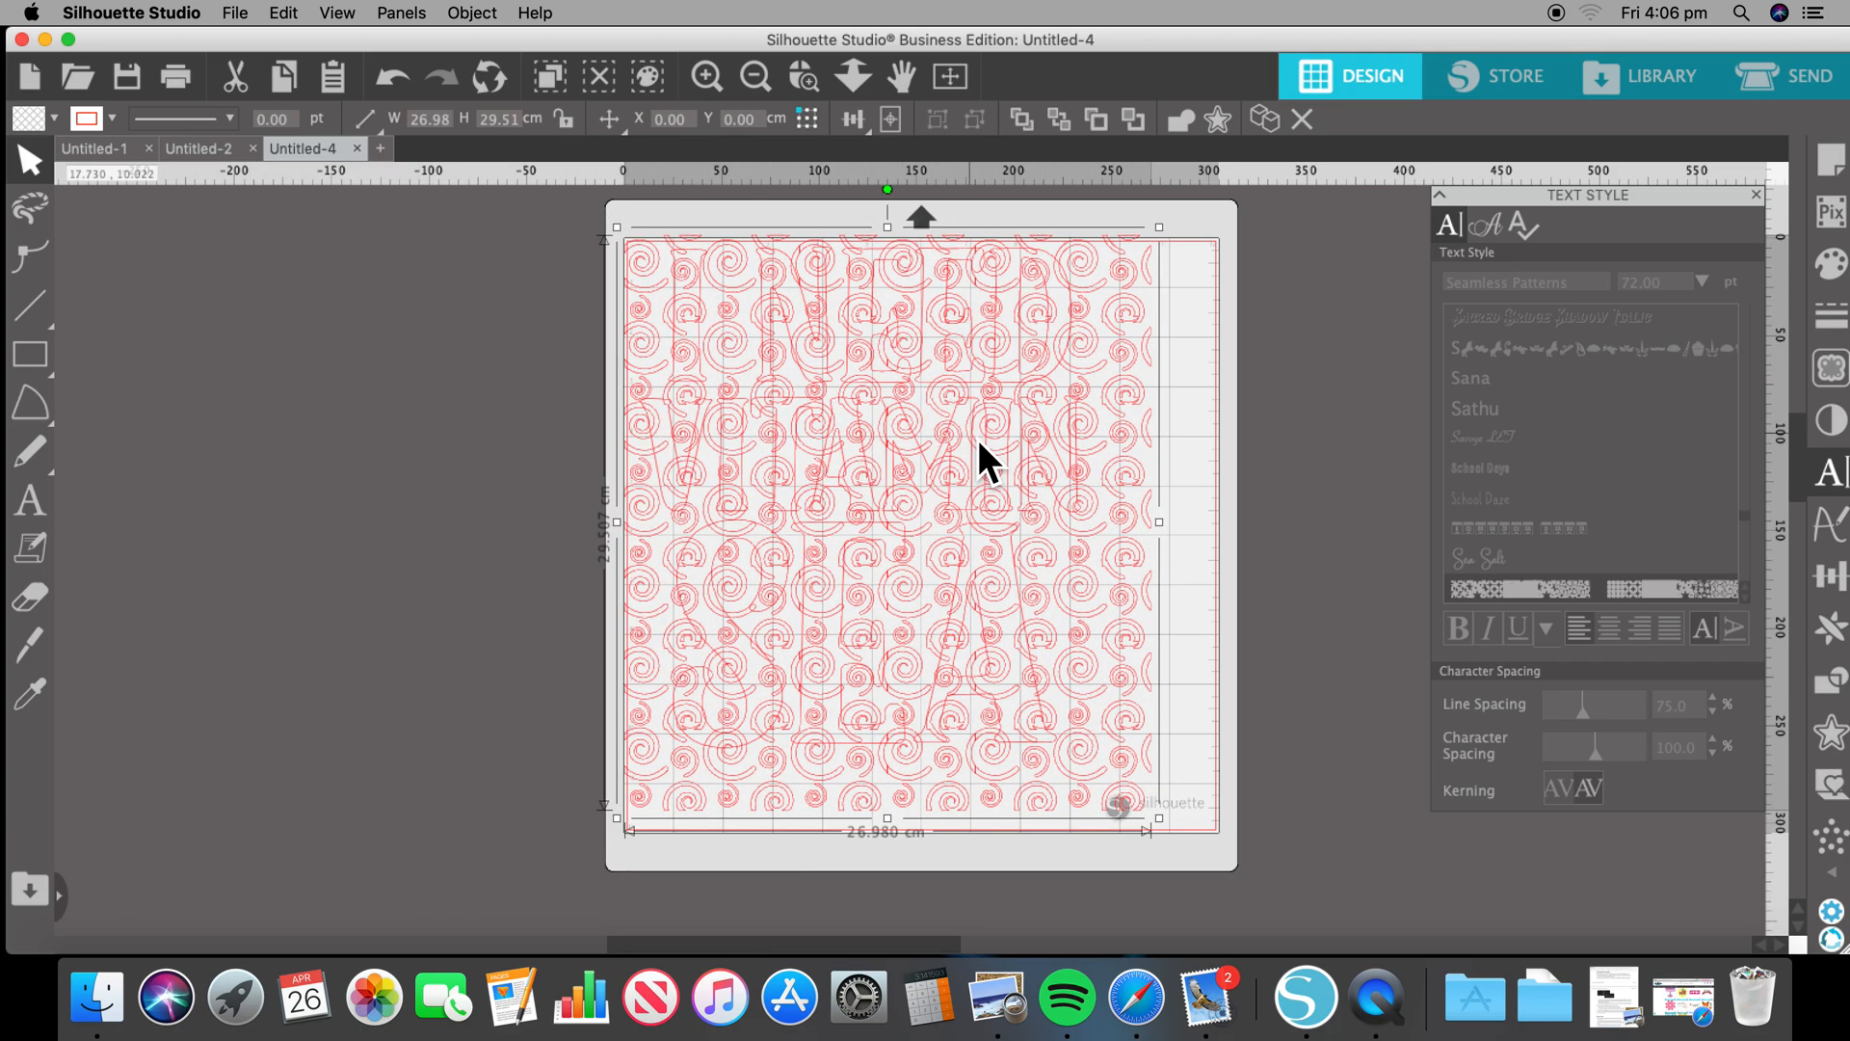
- Open the Modify tools with the swirl pattern and lettering selected, and clear the selection
{"action": "left_click_drag", "start_coordinate": [308, 317], "coordinate": [836, 391]}
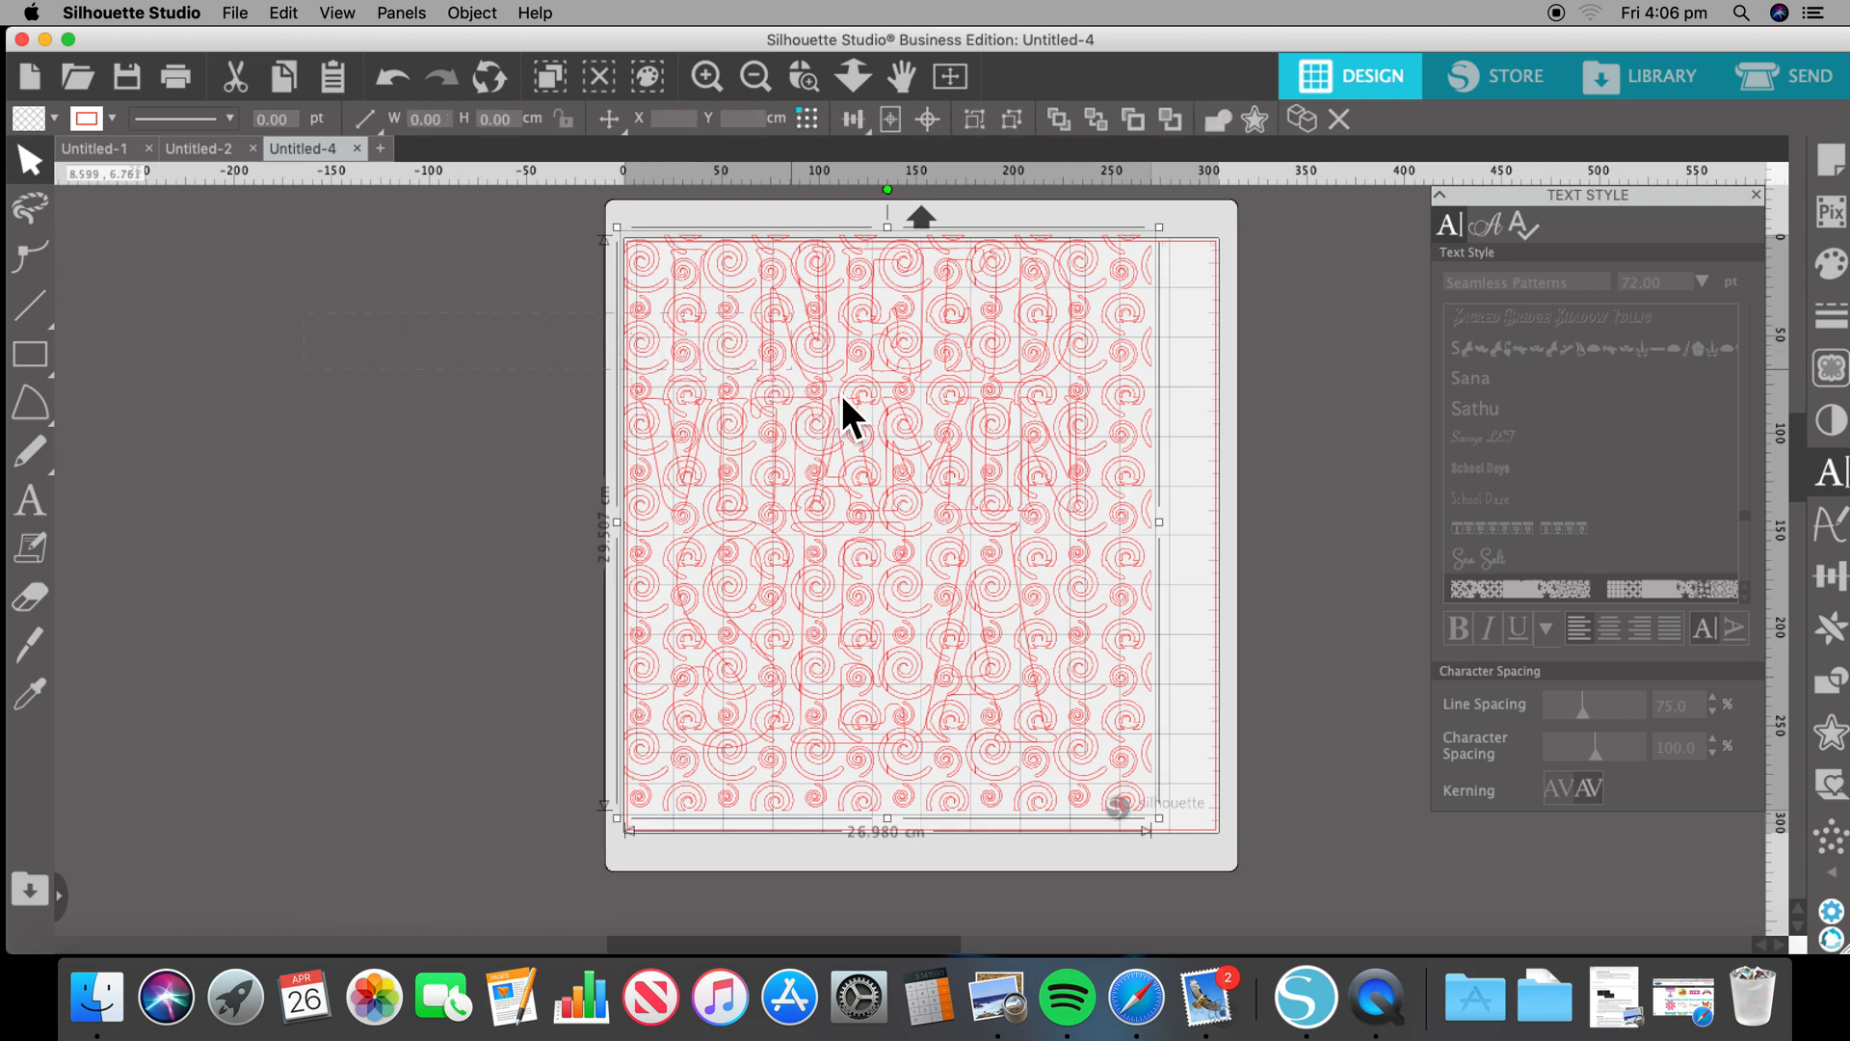
{"action": "left_click_drag", "start_coordinate": [954, 484], "coordinate": [964, 473]}
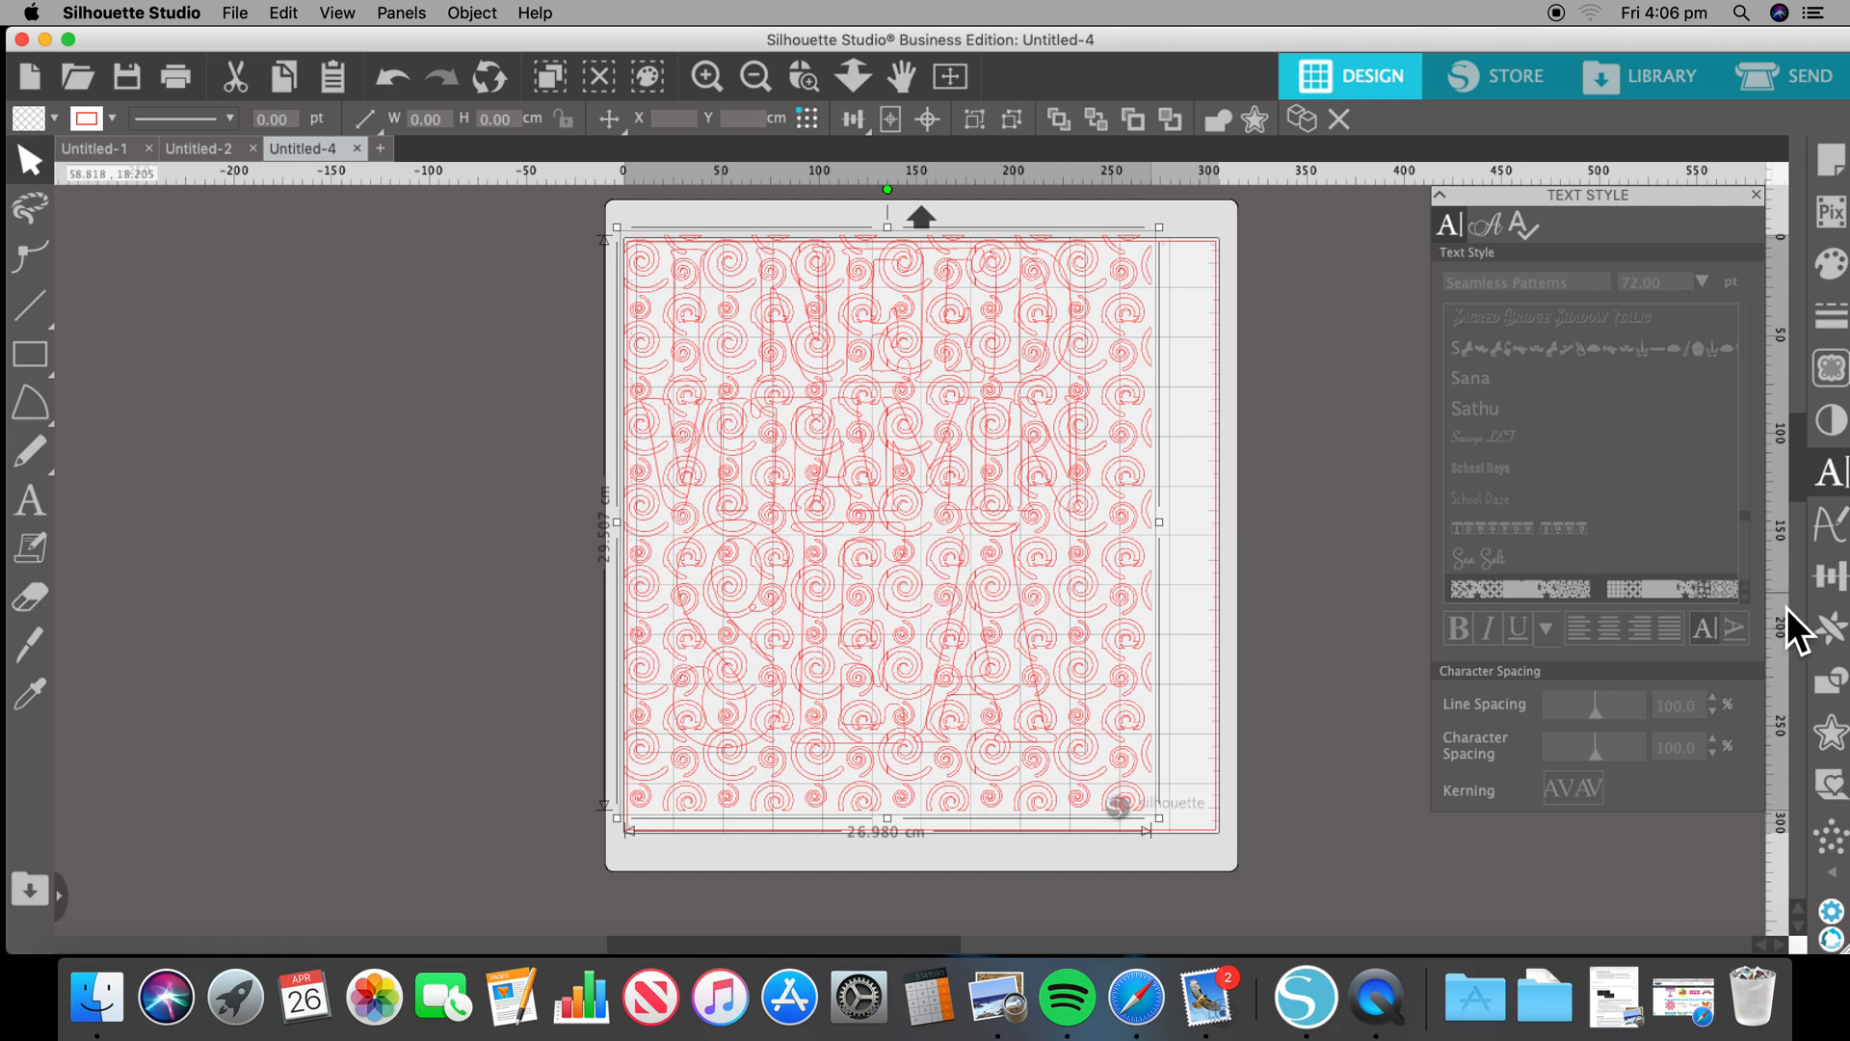
{"action": "left_click", "coordinate": [1830, 683]}
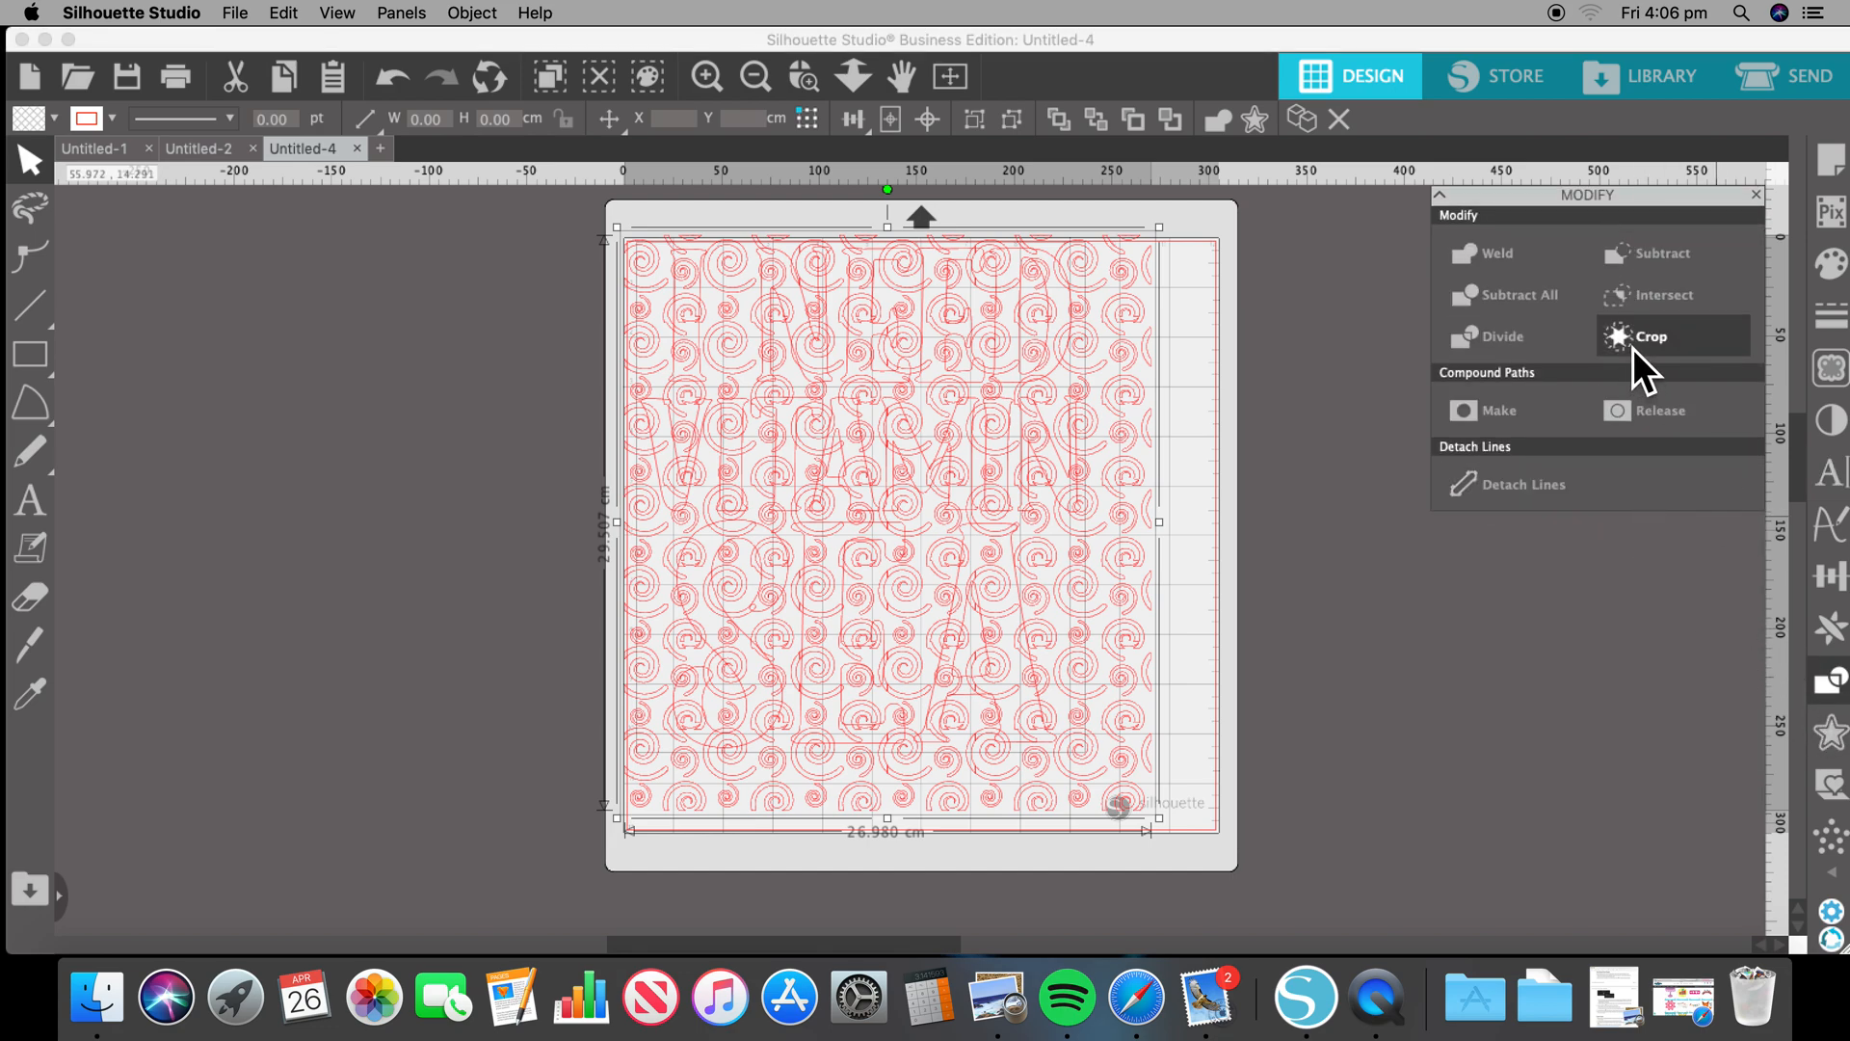
{"action": "left_click", "coordinate": [1201, 302]}
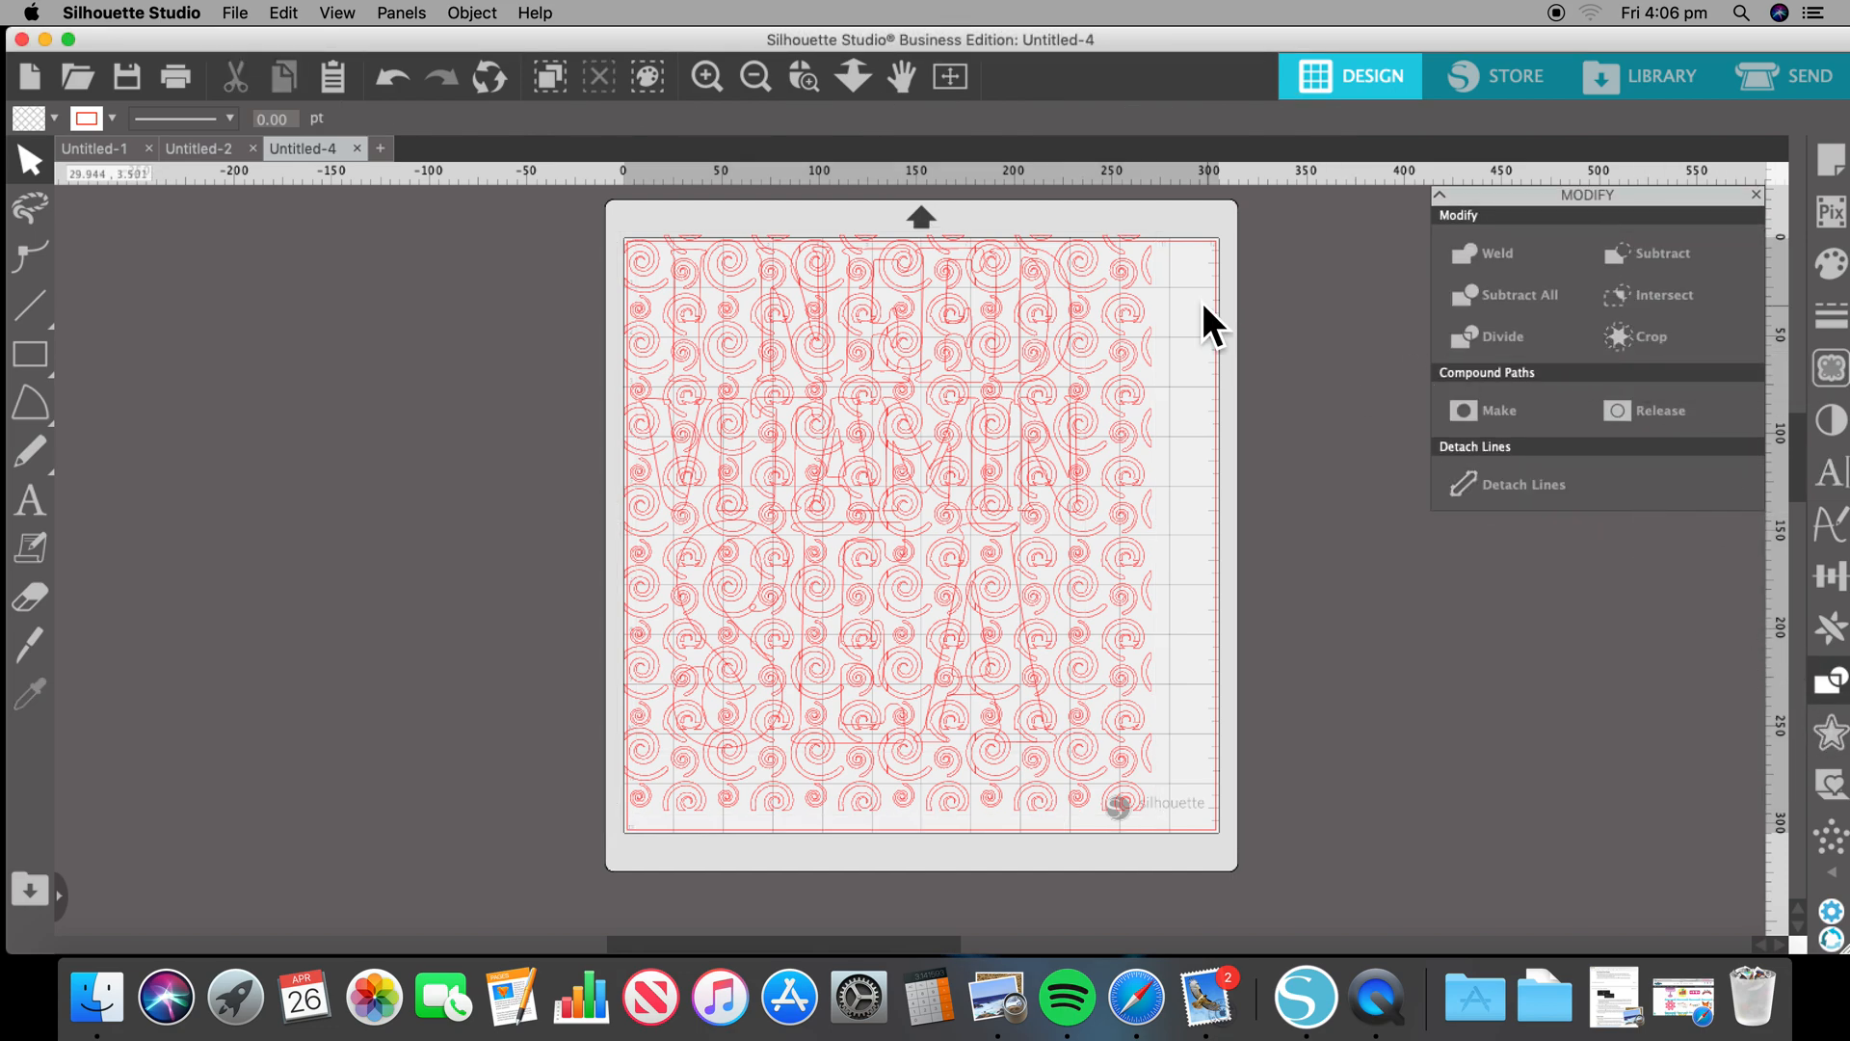
- Move the swirl pattern off the mat, paste a copy of the lettering, and park the copy on the opposite side of the mat
{"action": "left_click_drag", "start_coordinate": [1095, 280], "coordinate": [571, 307]}
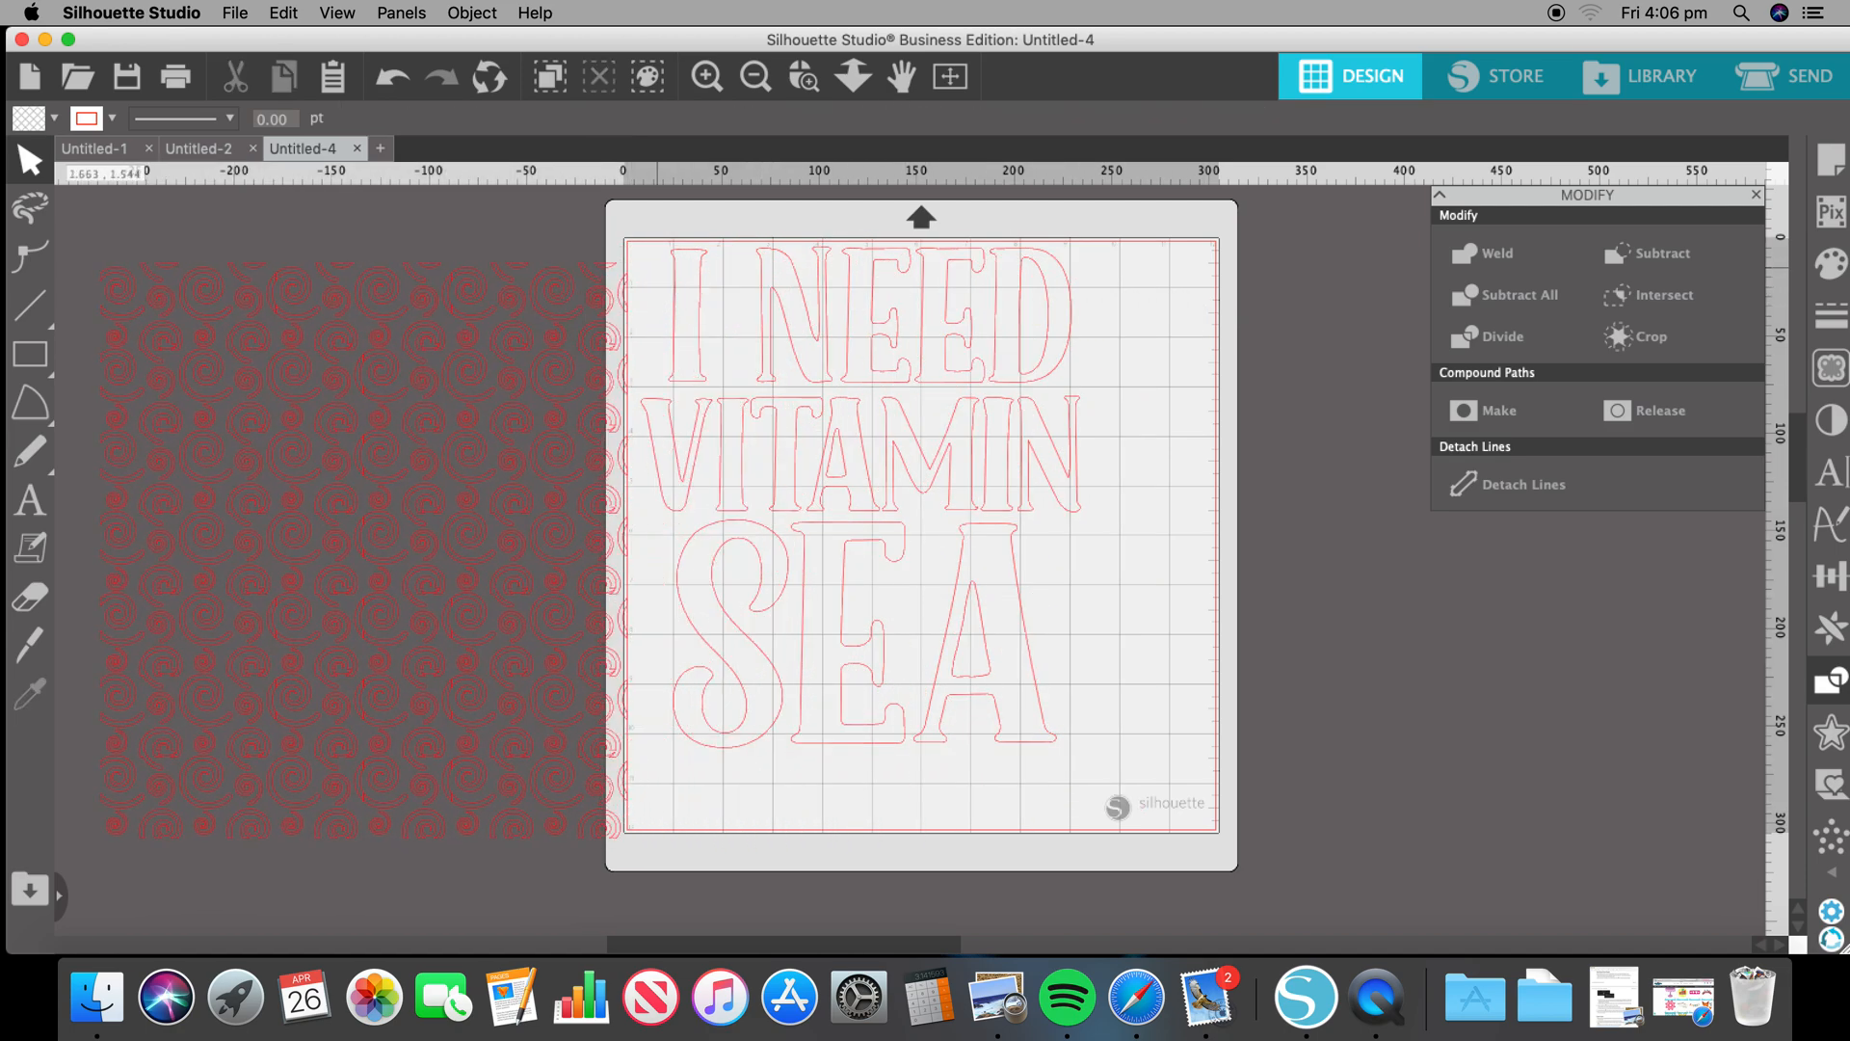
{"action": "left_click", "coordinate": [894, 370]}
{"action": "right_click", "coordinate": [890, 357]}
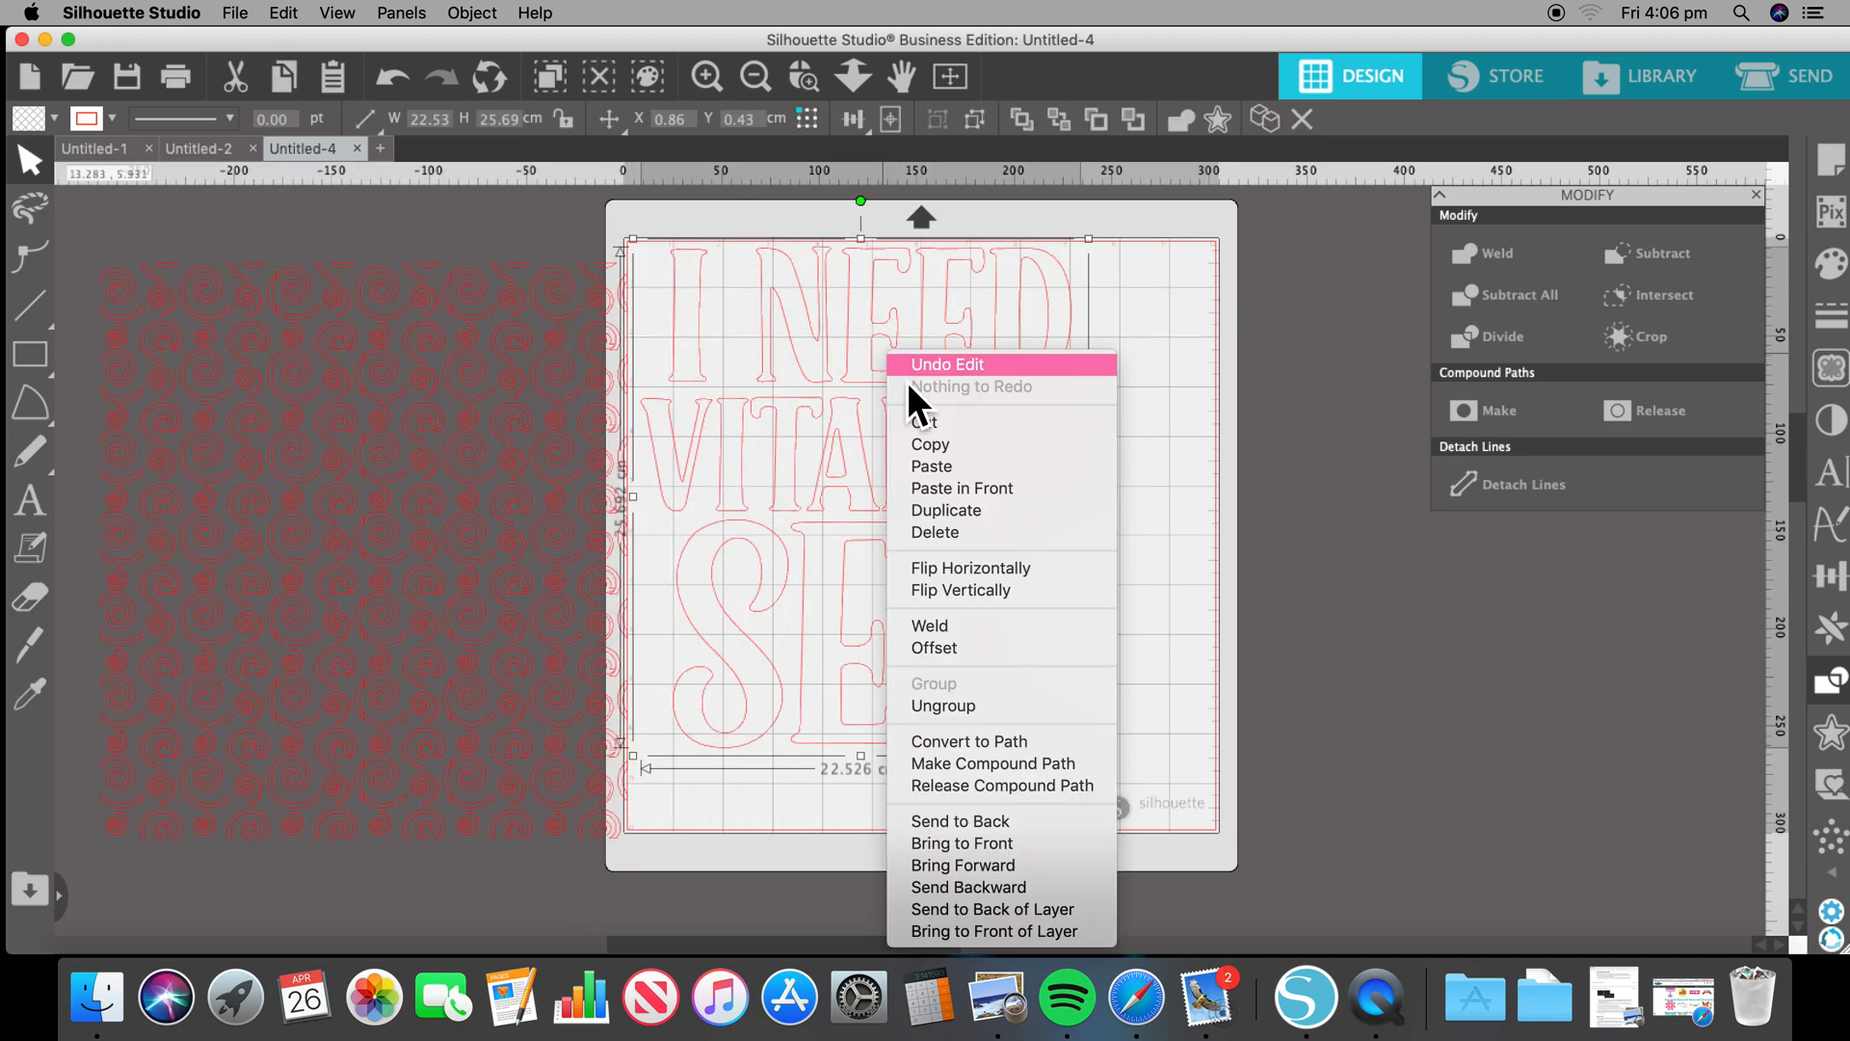
{"action": "left_click", "coordinate": [934, 446]}
{"action": "right_click", "coordinate": [1229, 397]}
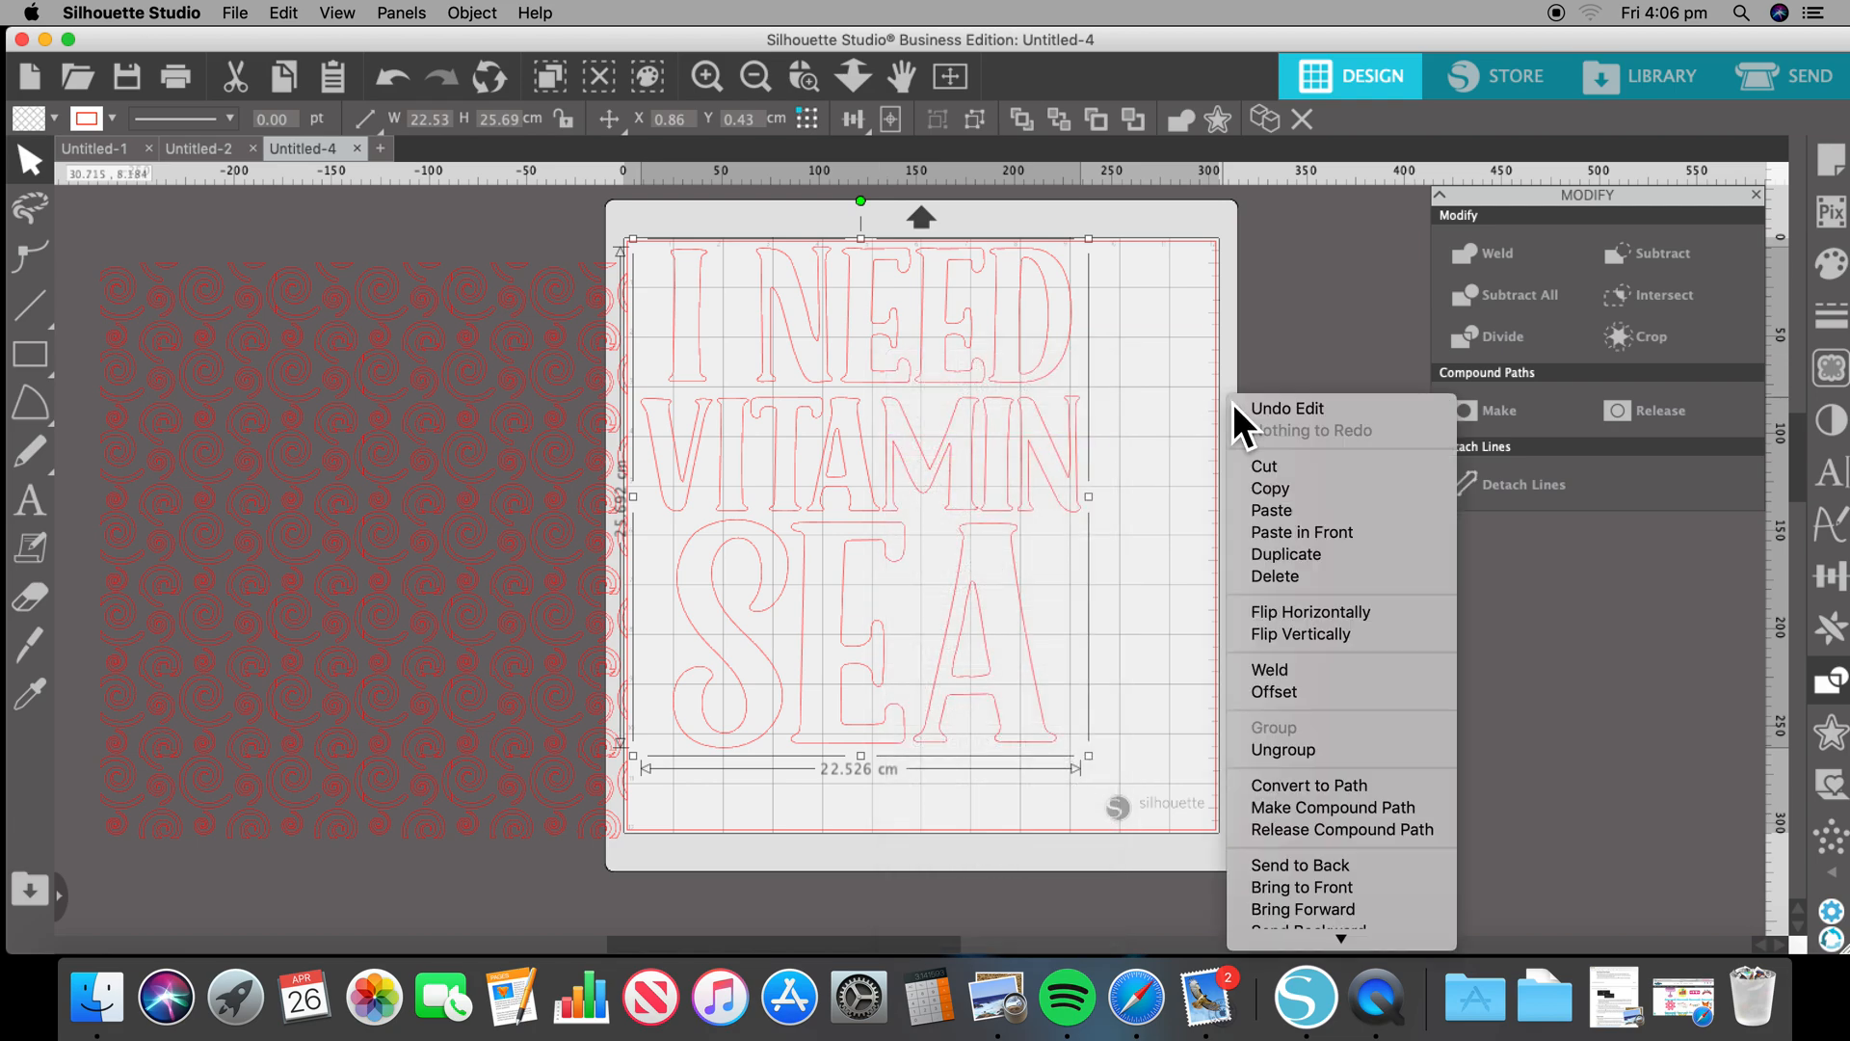
{"action": "left_click", "coordinate": [1270, 522]}
{"action": "left_click_drag", "start_coordinate": [1128, 520], "coordinate": [1734, 567]}
- Move the swirl pattern back over the lettering on the mat and crop the two together
{"action": "left_click_drag", "start_coordinate": [356, 335], "coordinate": [875, 310]}
{"action": "left_click", "coordinate": [469, 300]}
{"action": "left_click", "coordinate": [886, 402]}
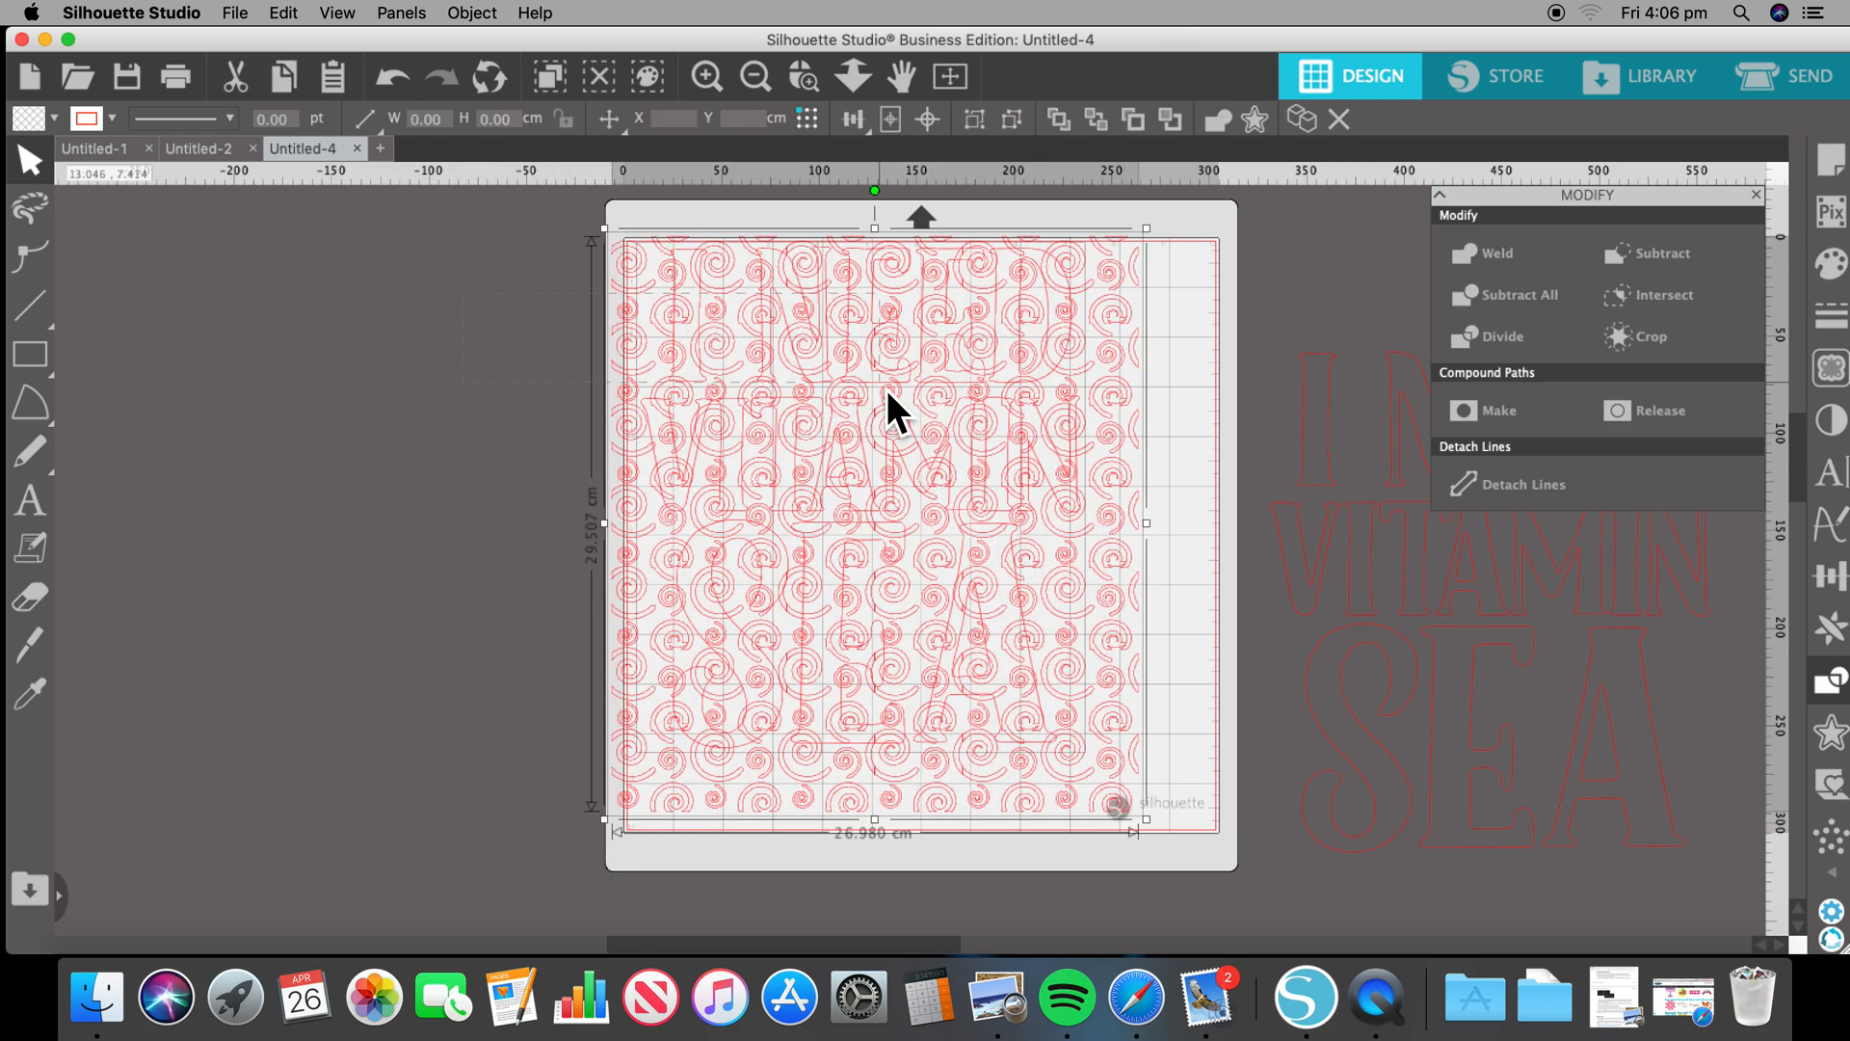
{"action": "left_click", "coordinate": [1647, 339]}
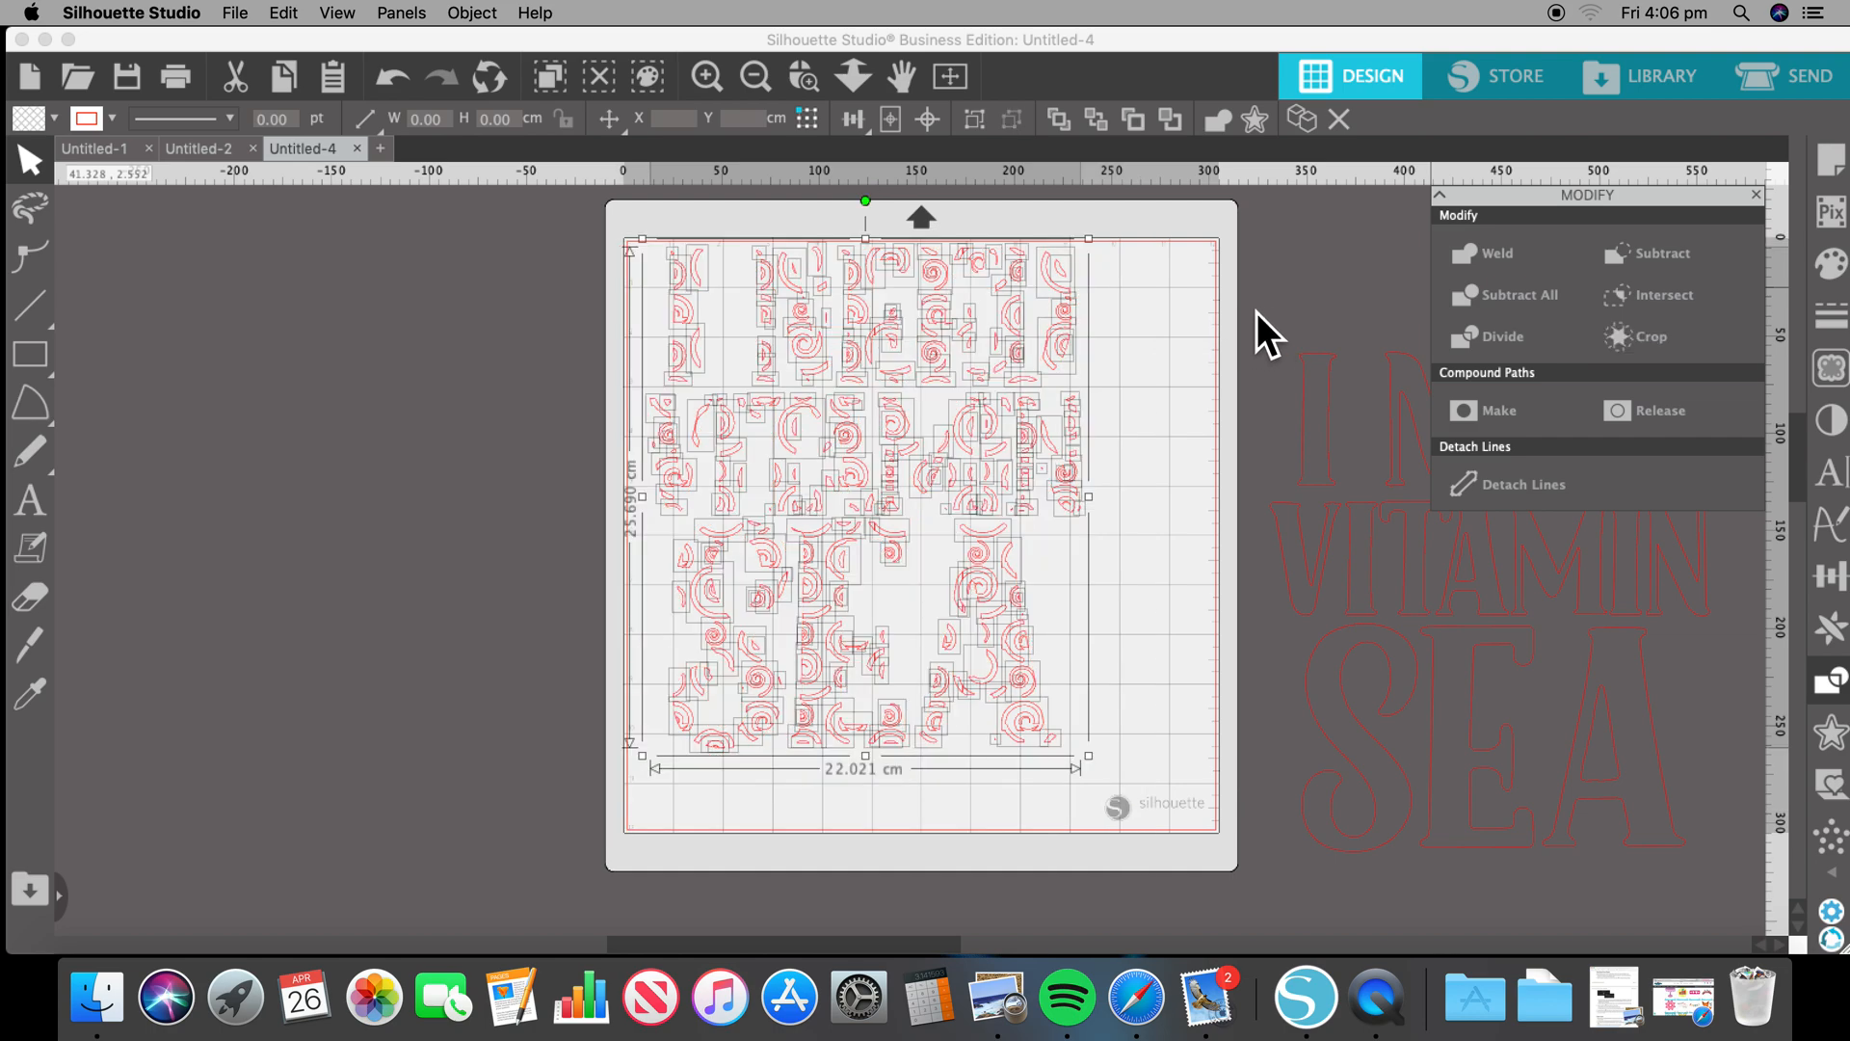
- Group the cropped swirl pieces and centre-align them with the spare lettering outline placed over them
{"action": "right_click", "coordinate": [1011, 321]}
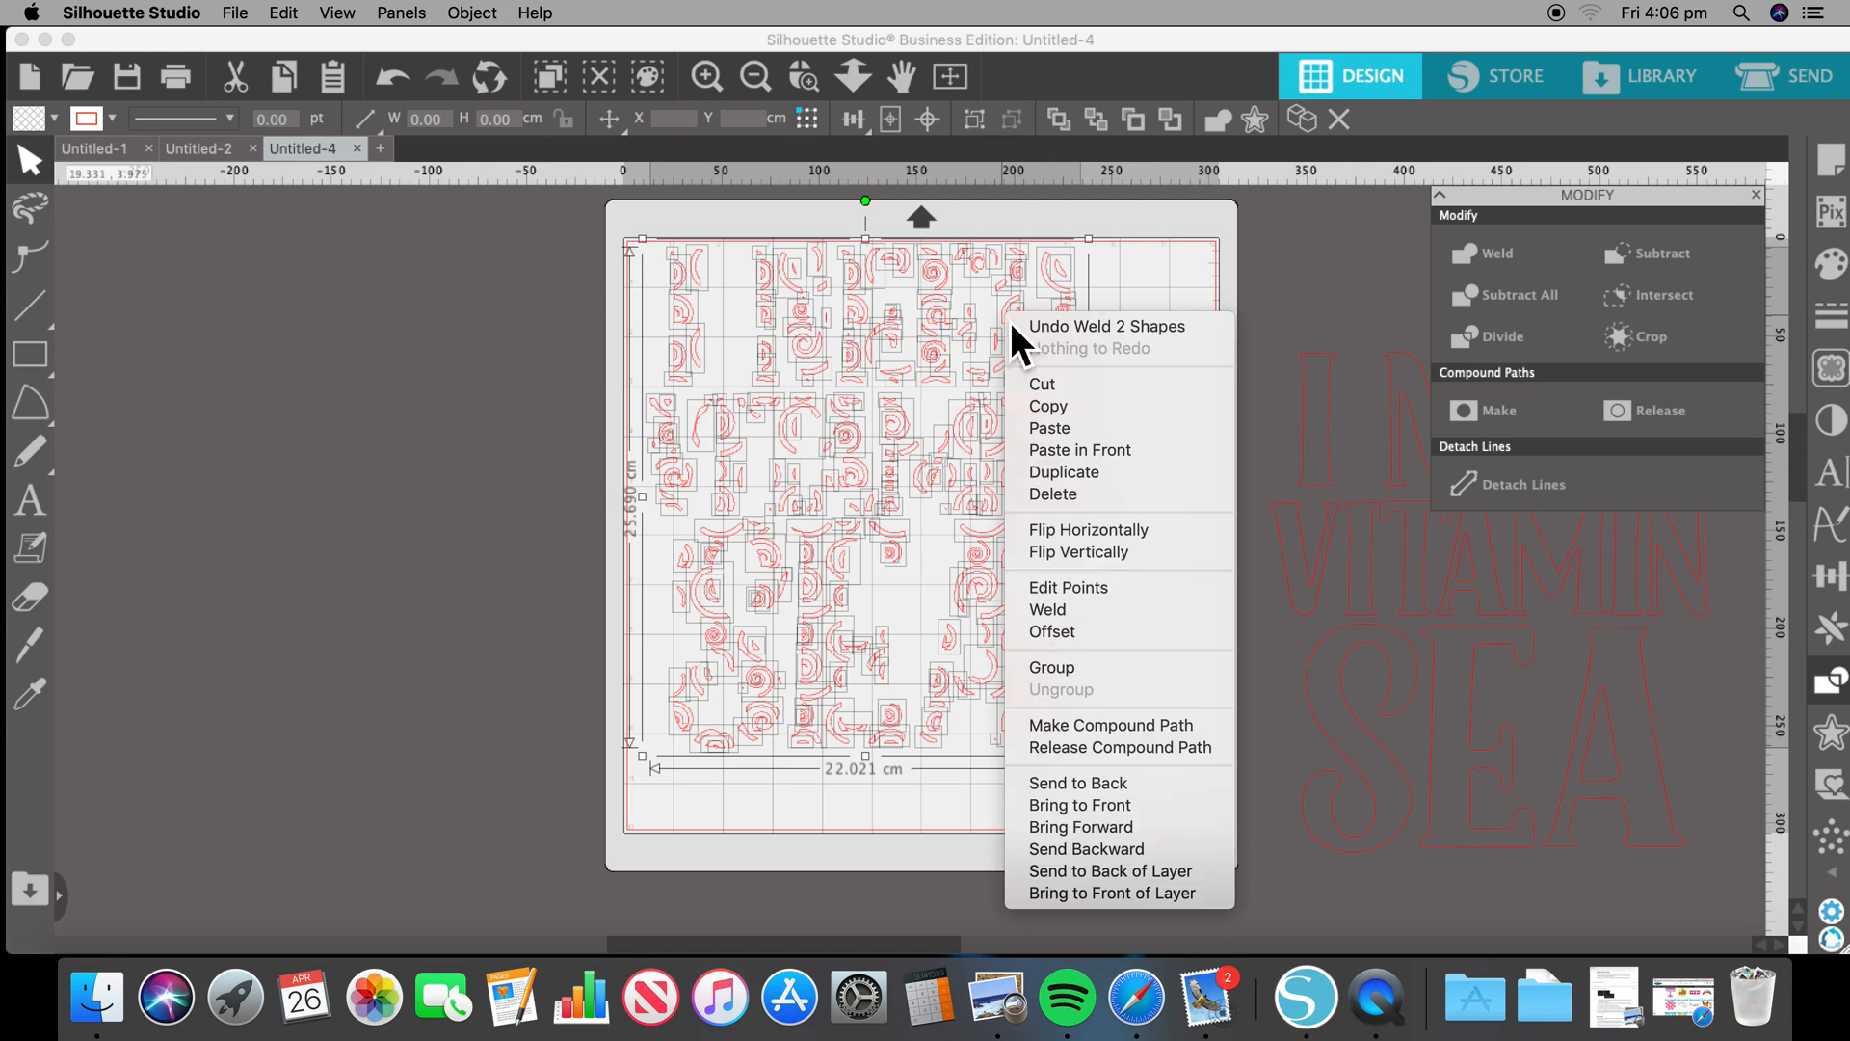
{"action": "left_click", "coordinate": [1051, 673]}
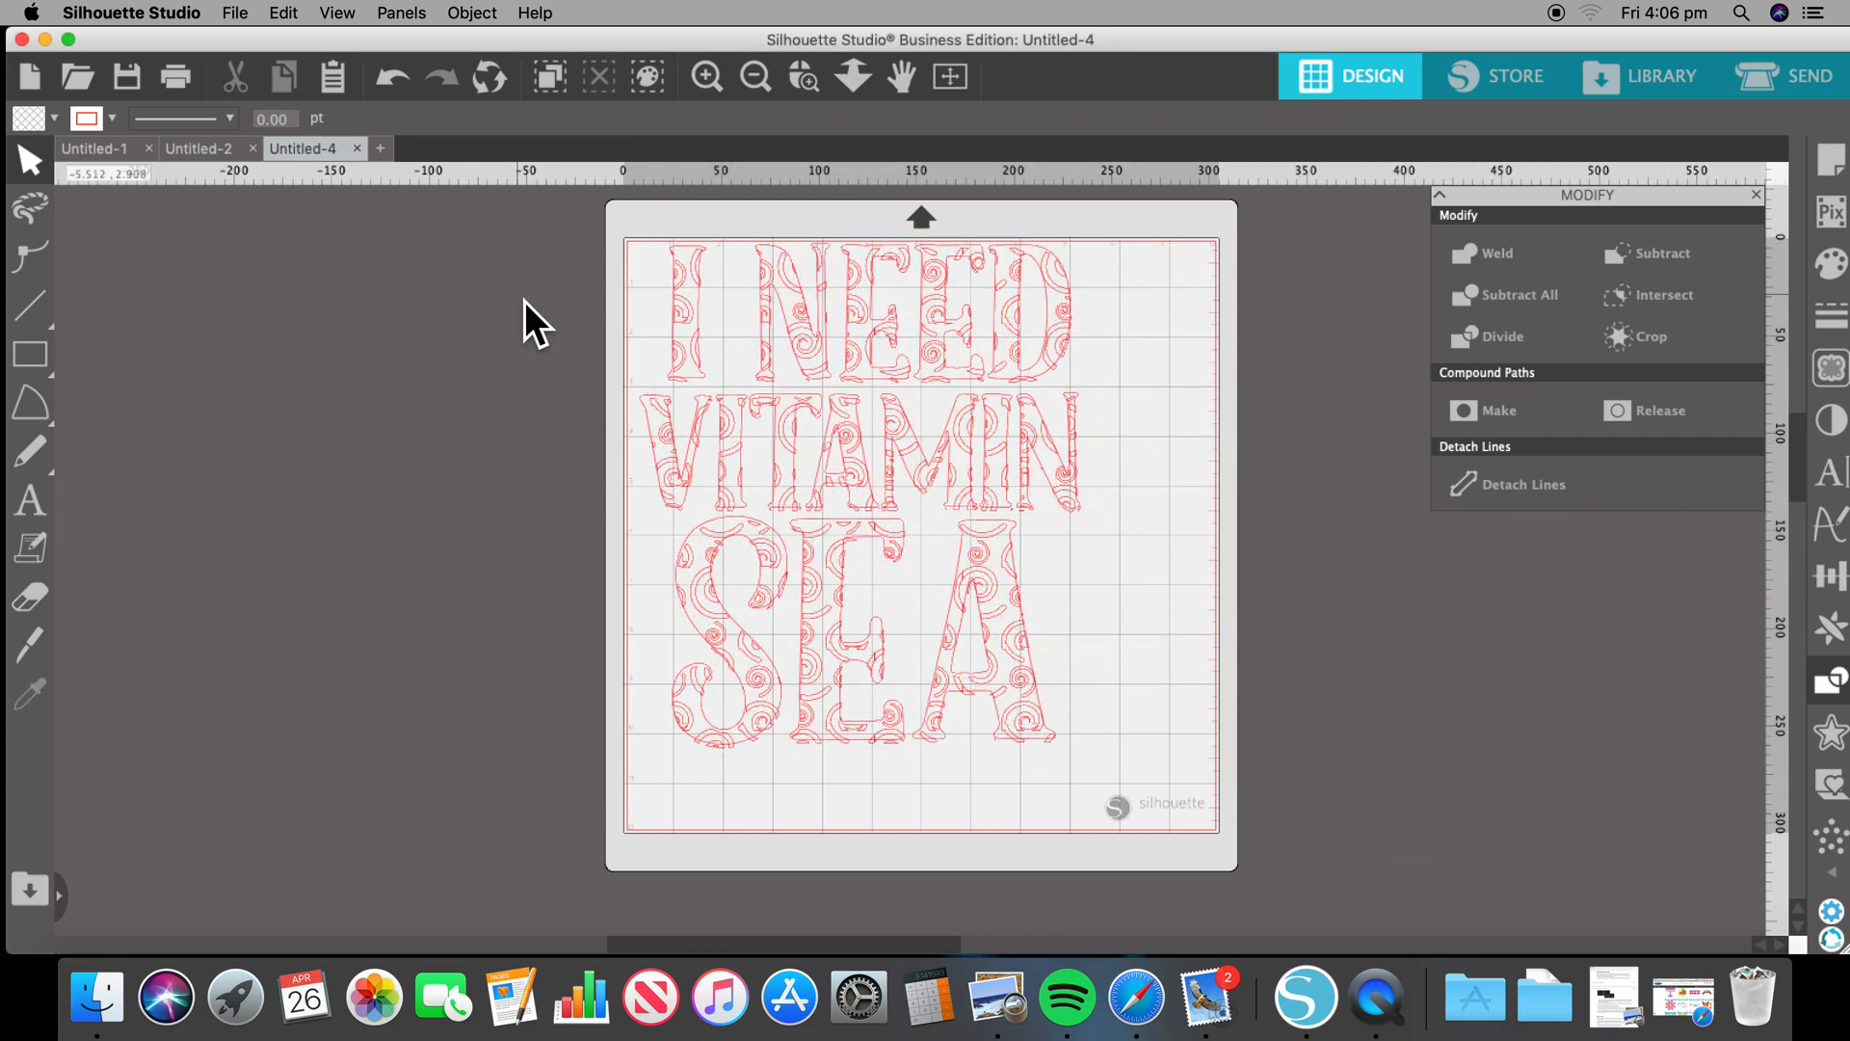
{"action": "left_click", "coordinate": [940, 358]}
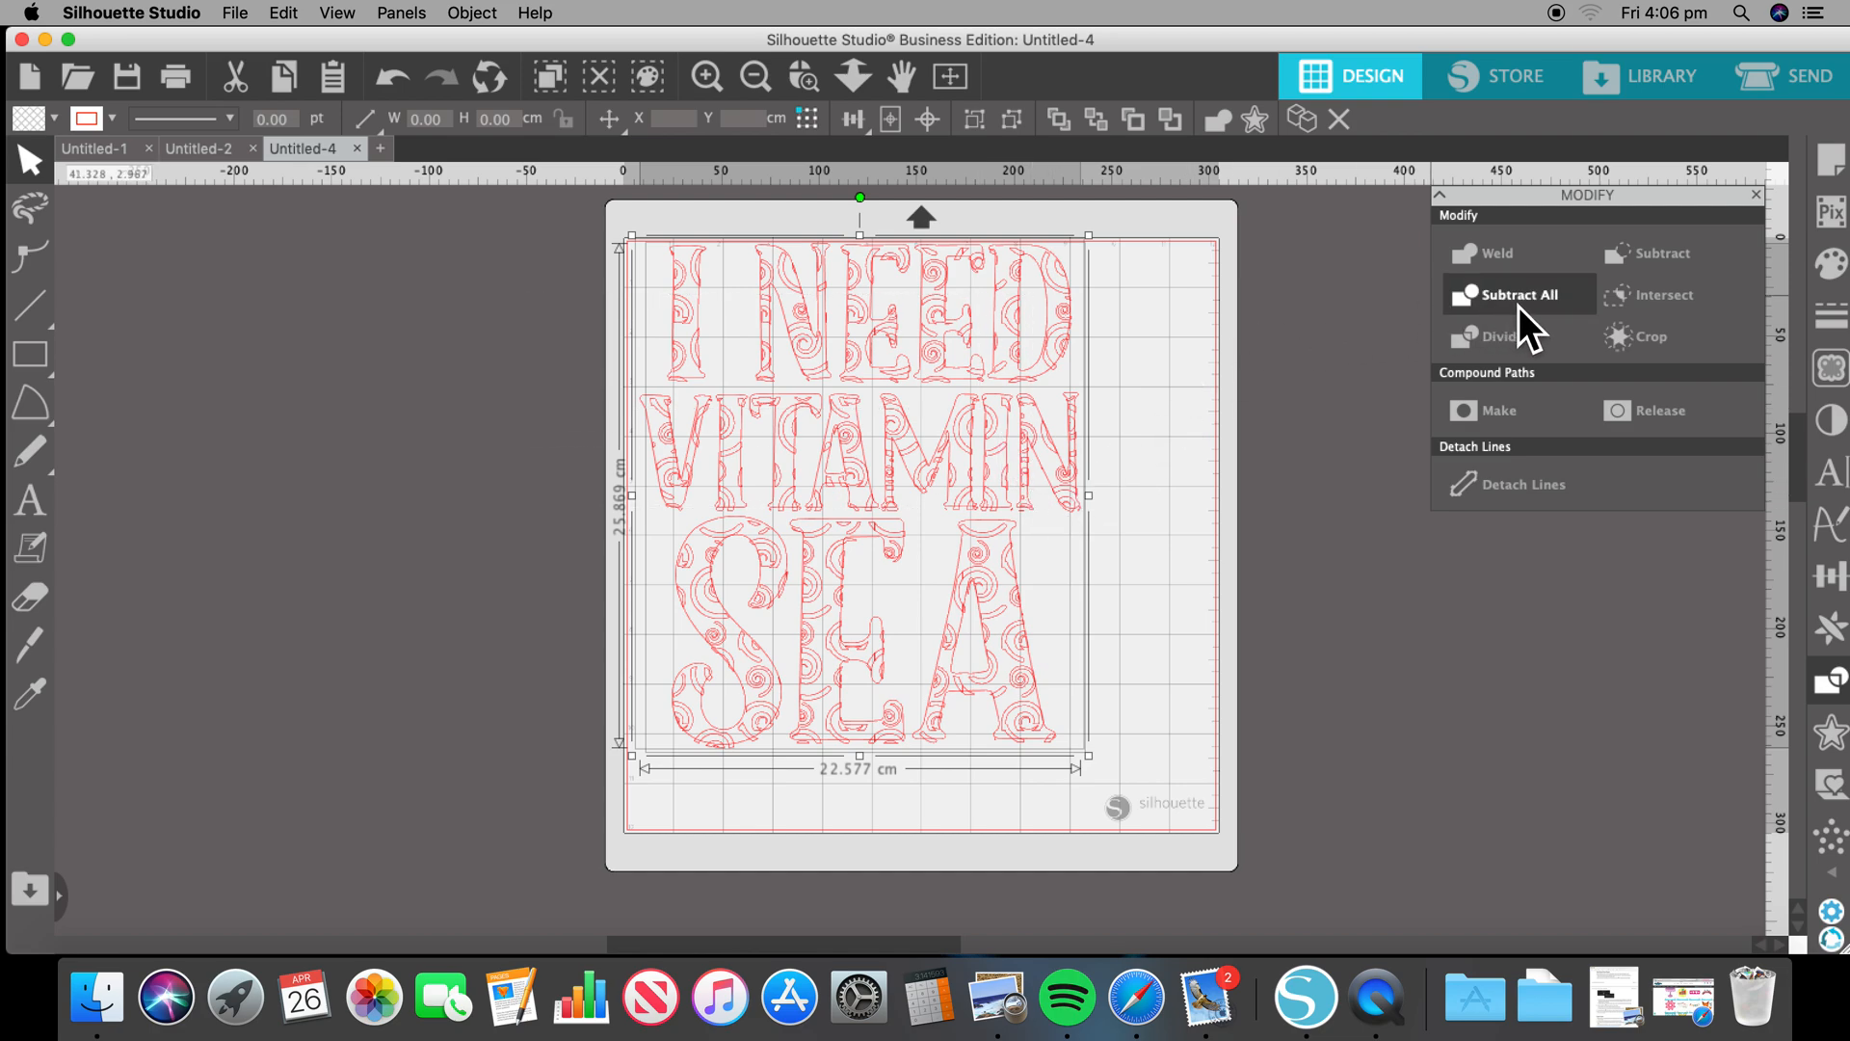
{"action": "left_click", "coordinate": [1831, 576]}
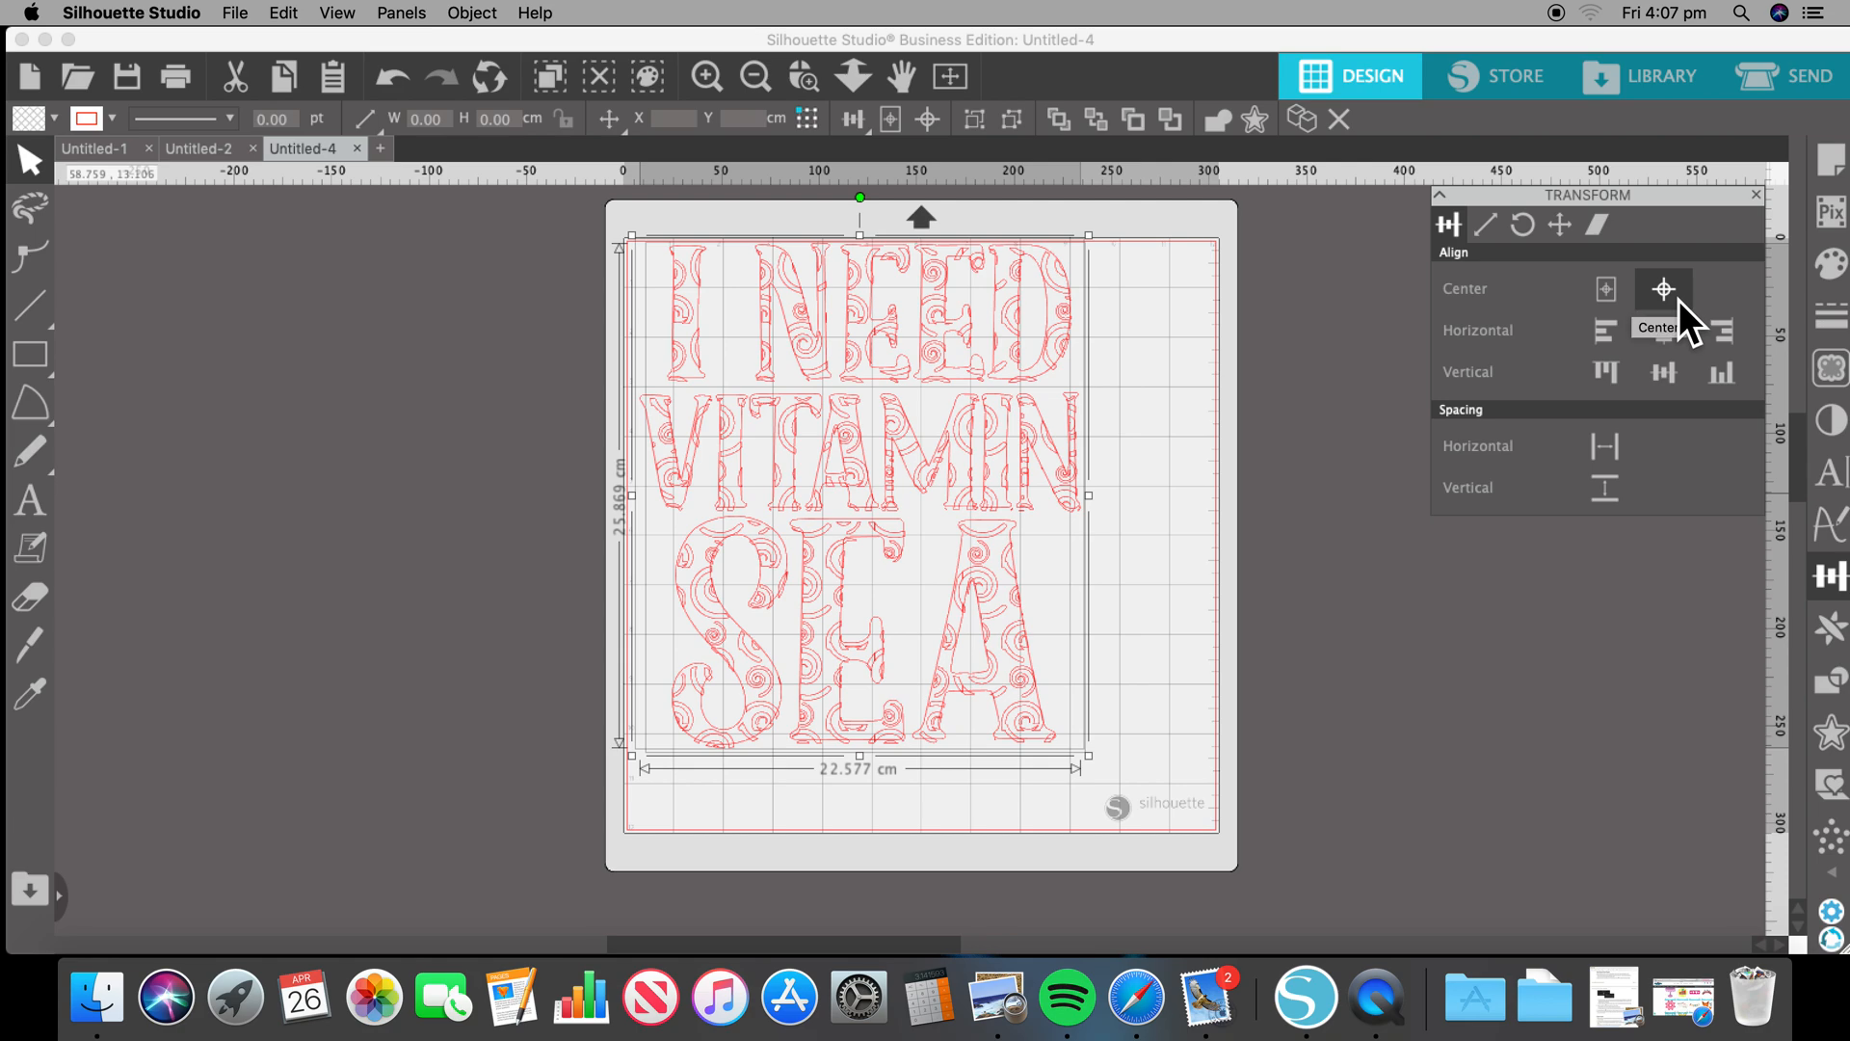
{"action": "left_click", "coordinate": [1676, 297]}
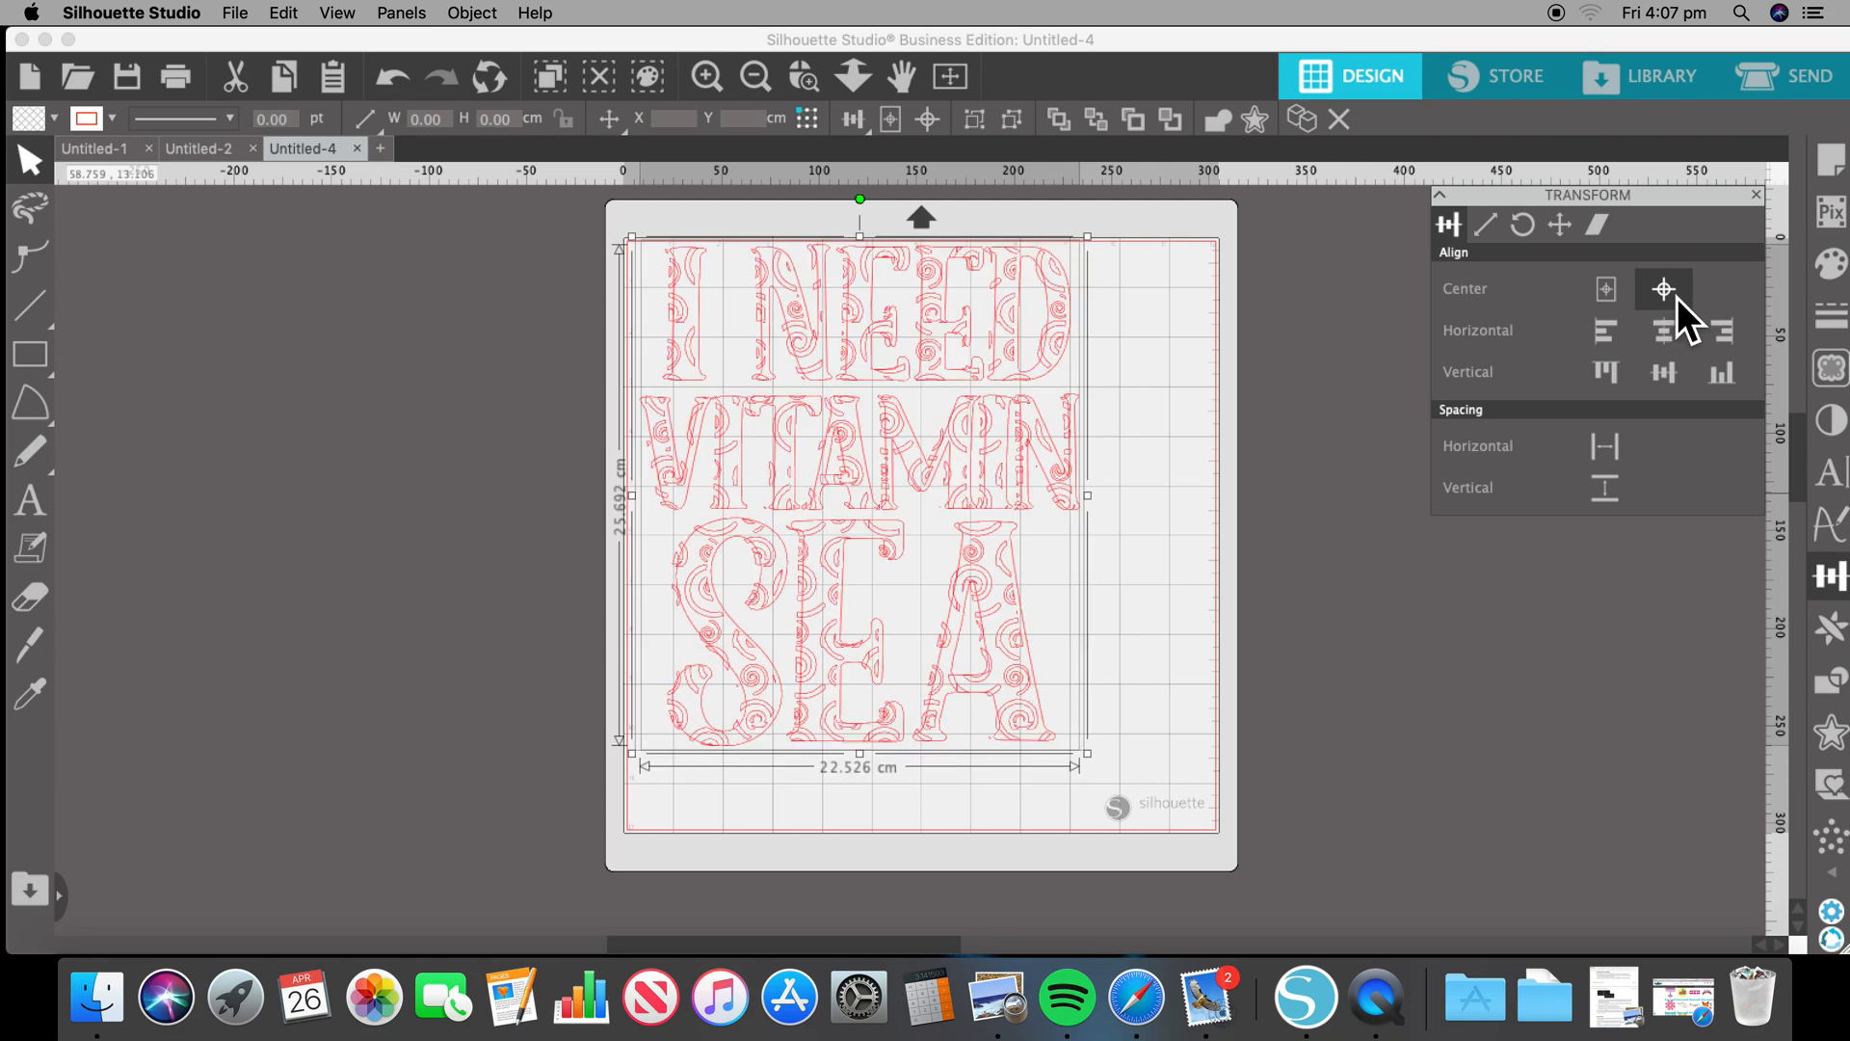
{"action": "left_click", "coordinate": [1155, 325]}
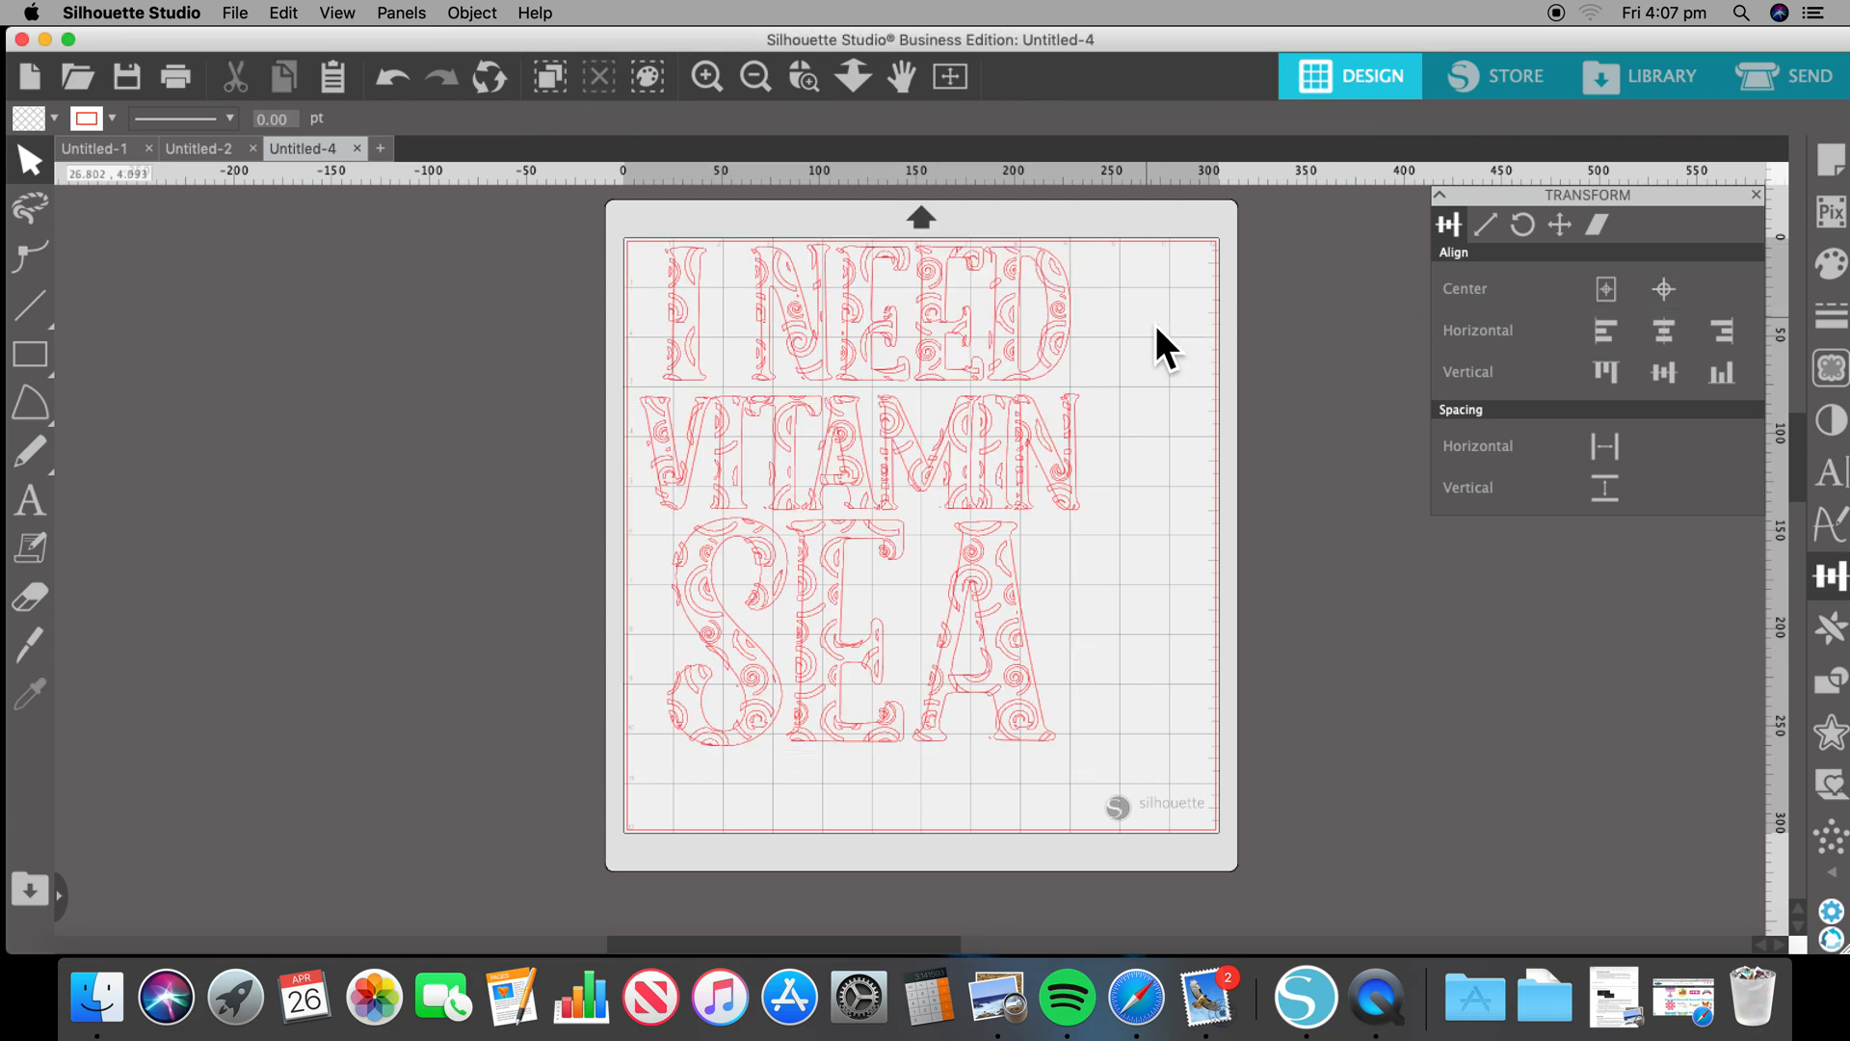
- Nudge the grouped swirls to the right until they fit the lettering outline, and select both together
{"action": "left_click", "coordinate": [1072, 300]}
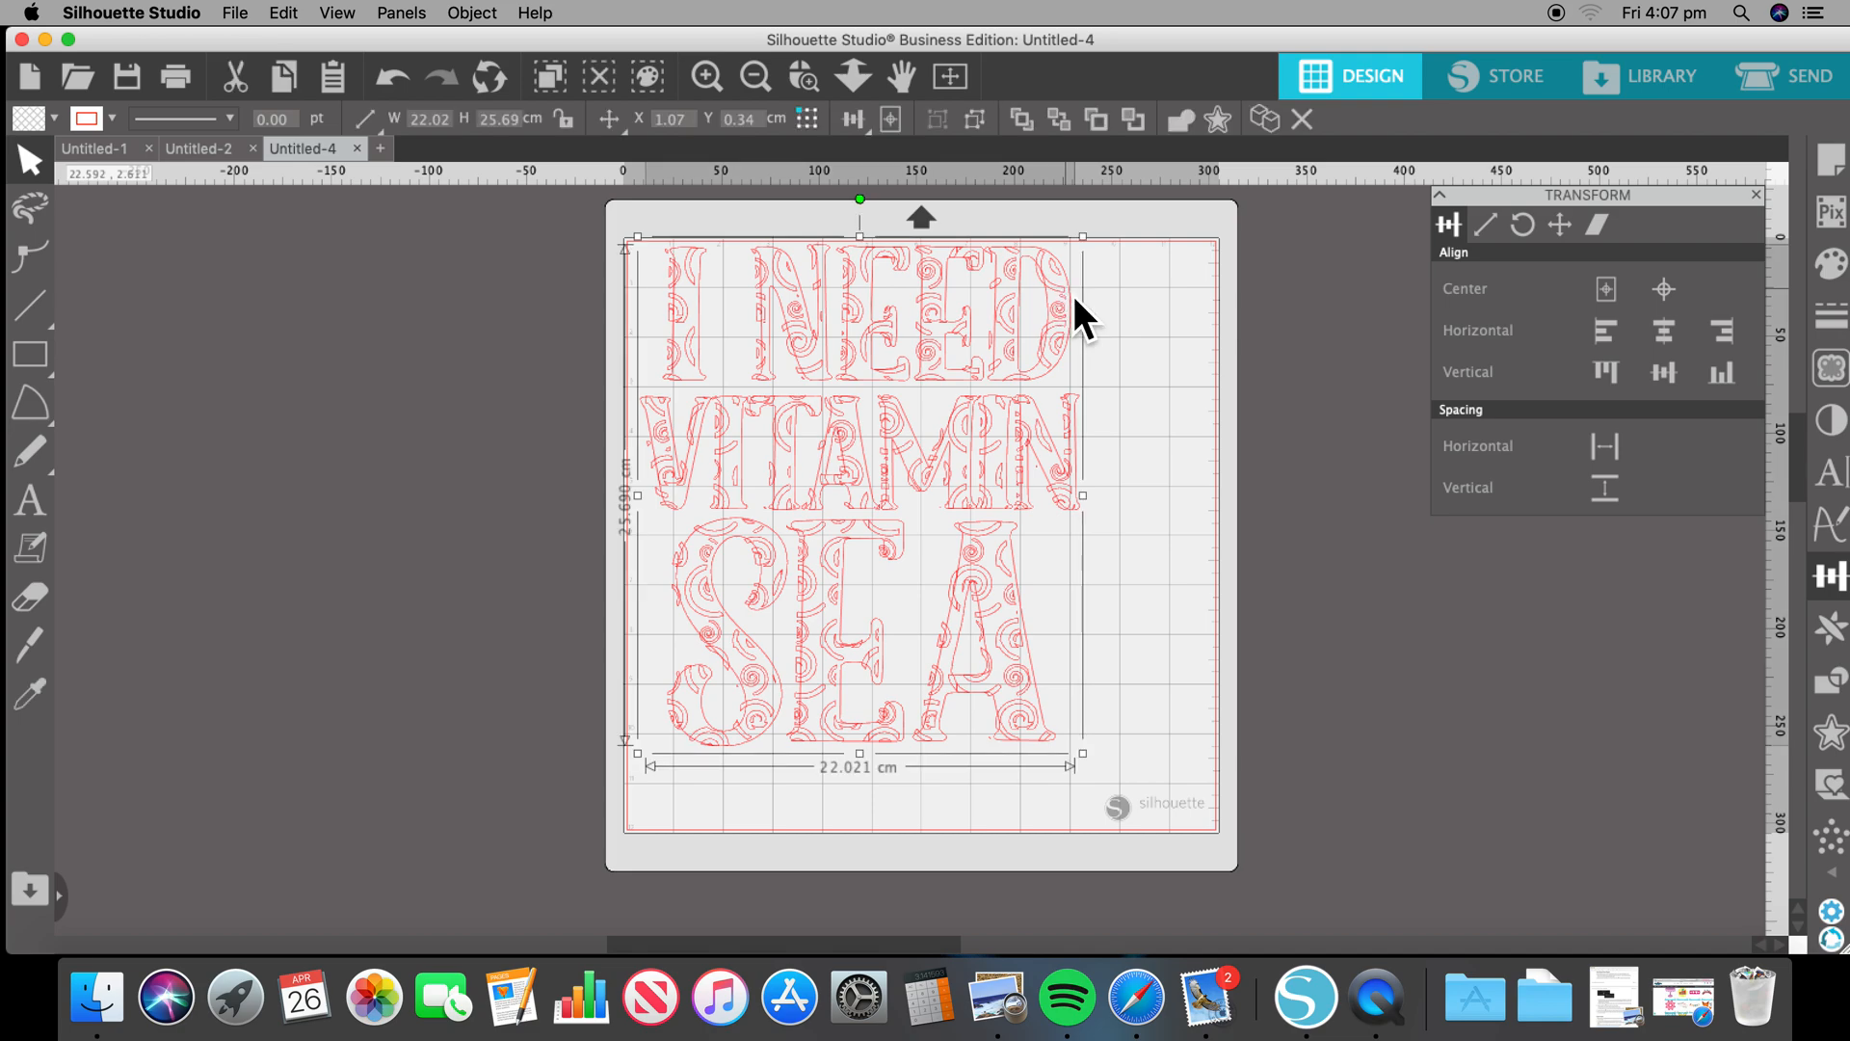
{"action": "key", "text": "Right"}
{"action": "key", "text": "Right"}
{"action": "key", "text": "Right"}
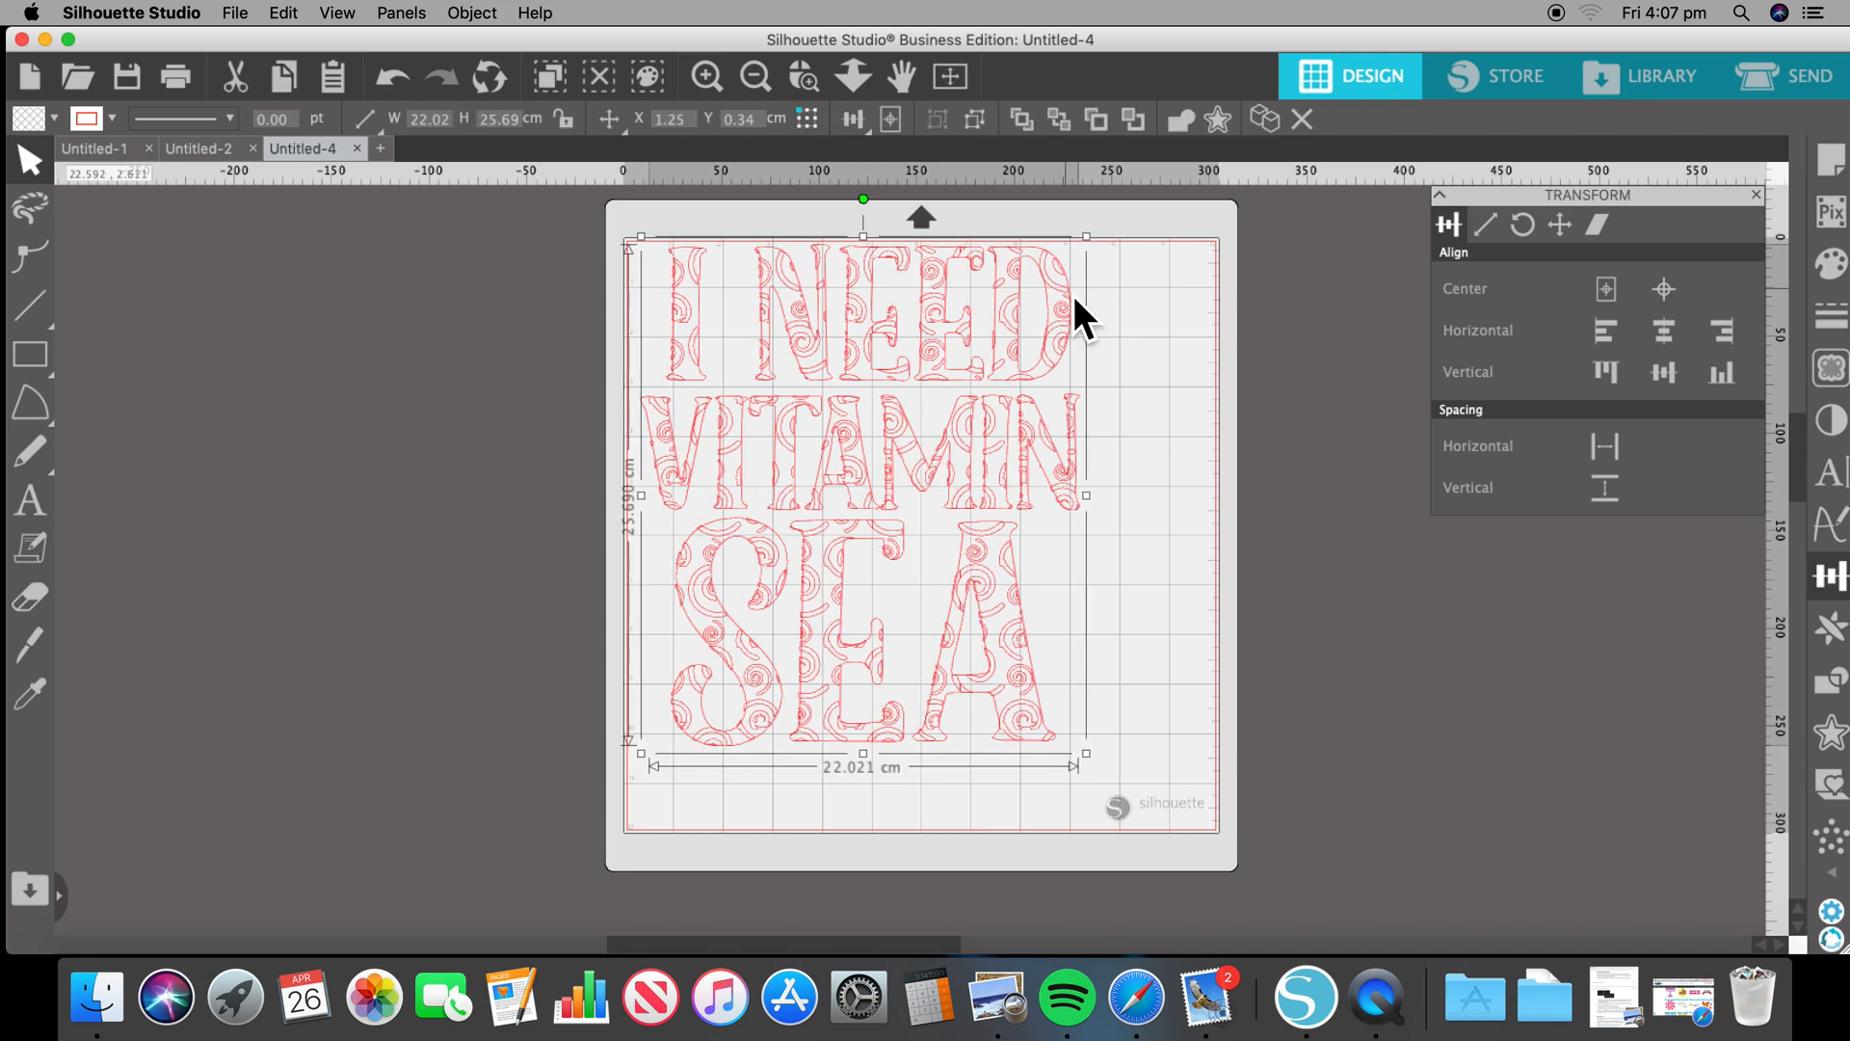
{"action": "key", "text": "Right"}
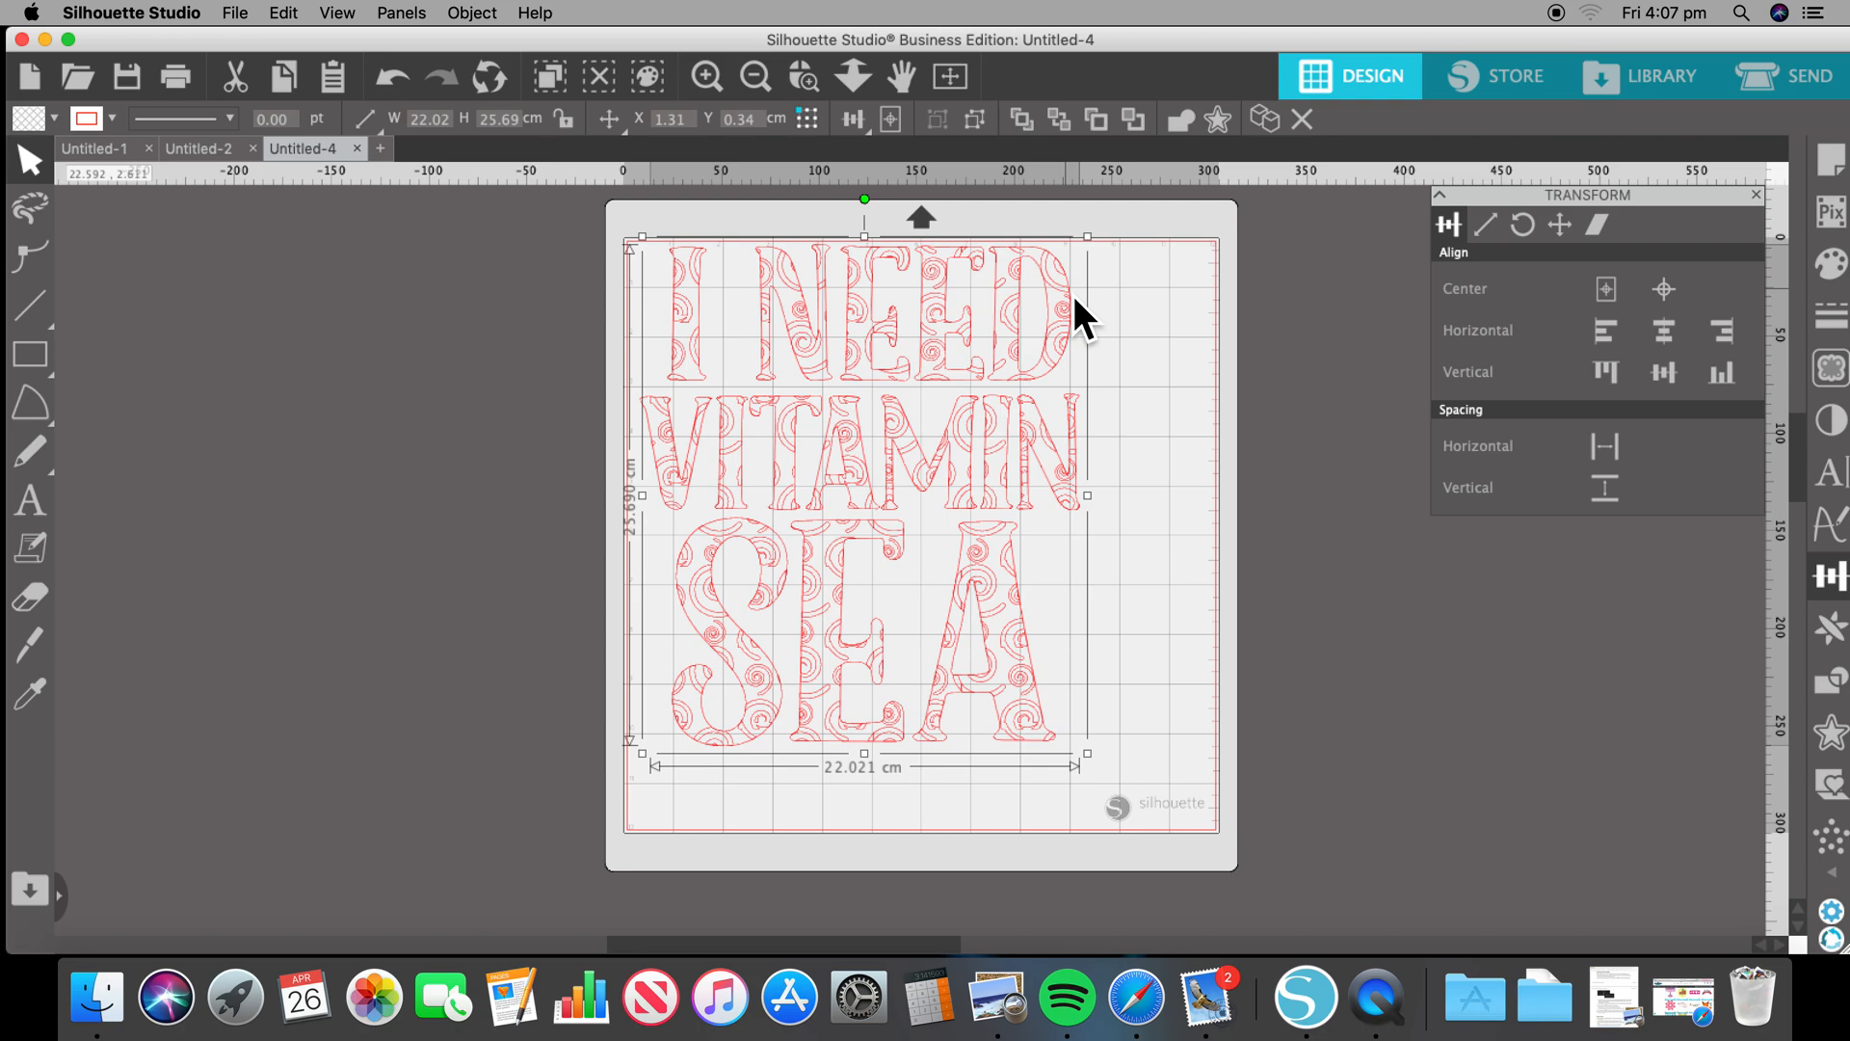
{"action": "key", "text": "Right"}
{"action": "key", "text": "Left"}
{"action": "left_click", "coordinate": [449, 288]}
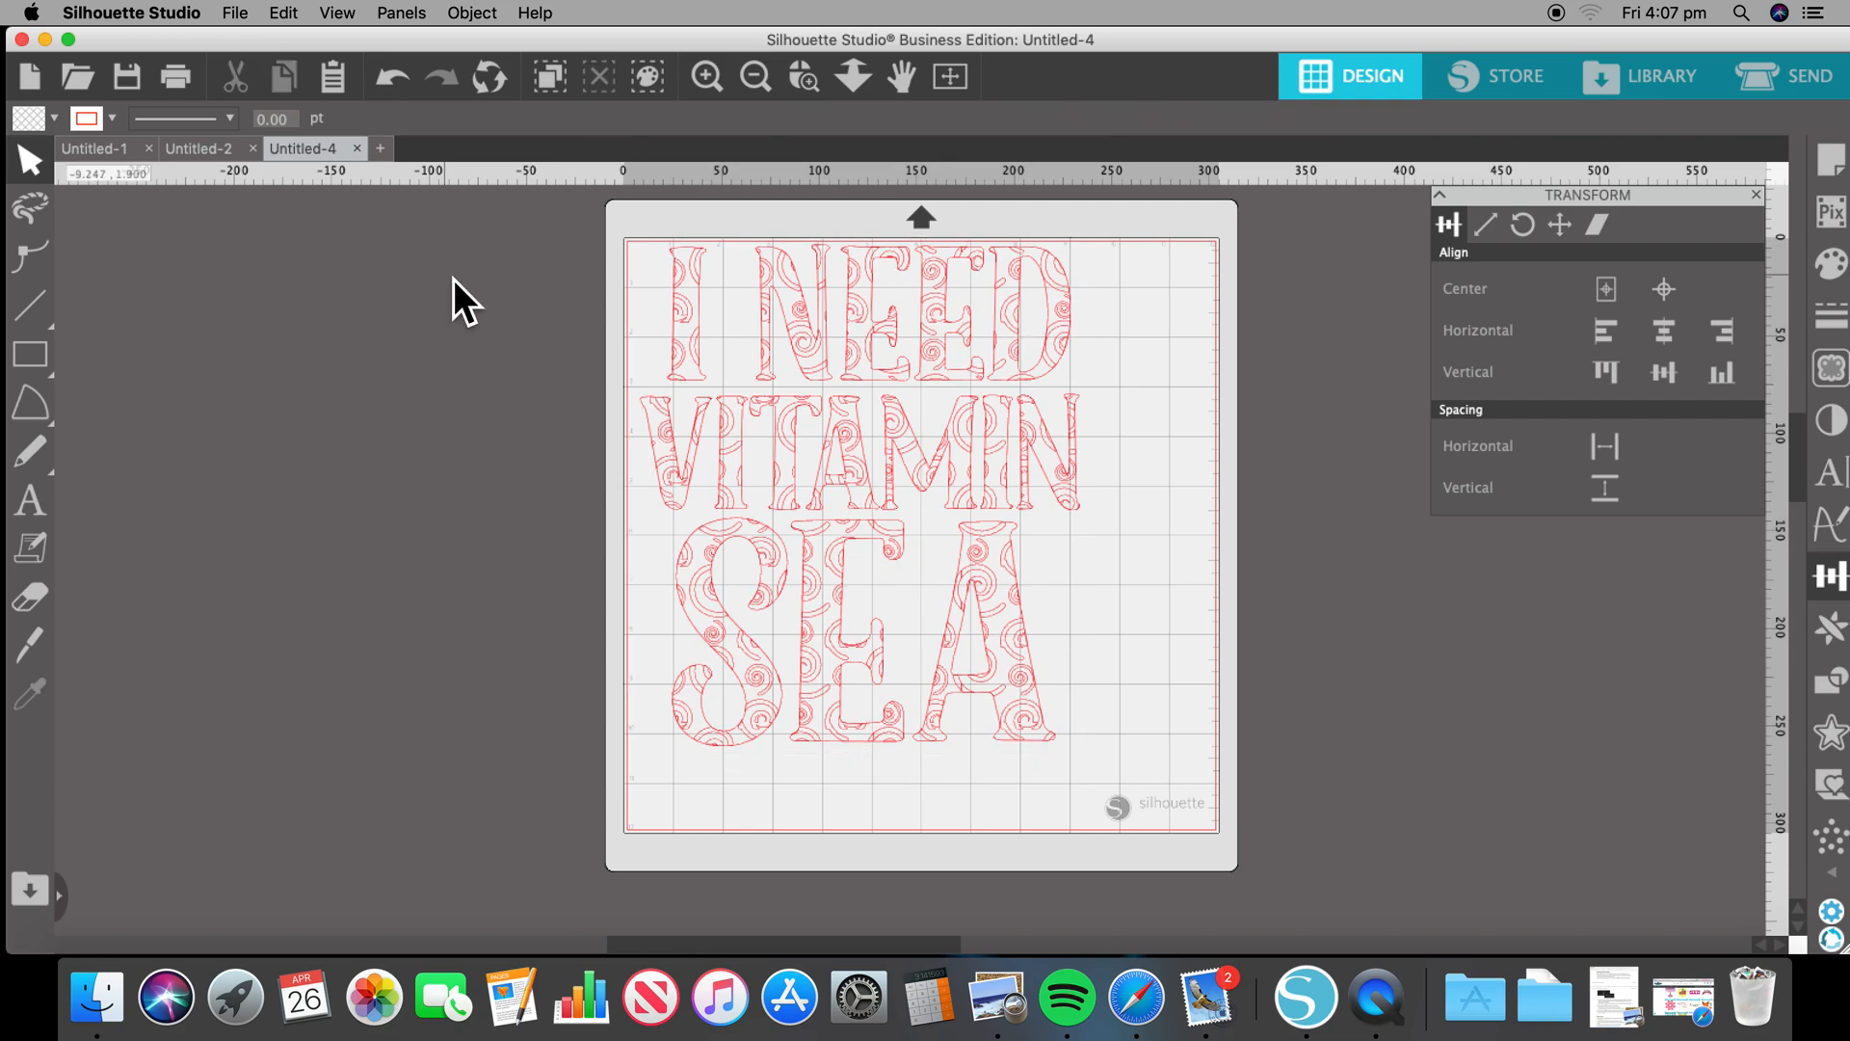
{"action": "left_click", "coordinate": [865, 383]}
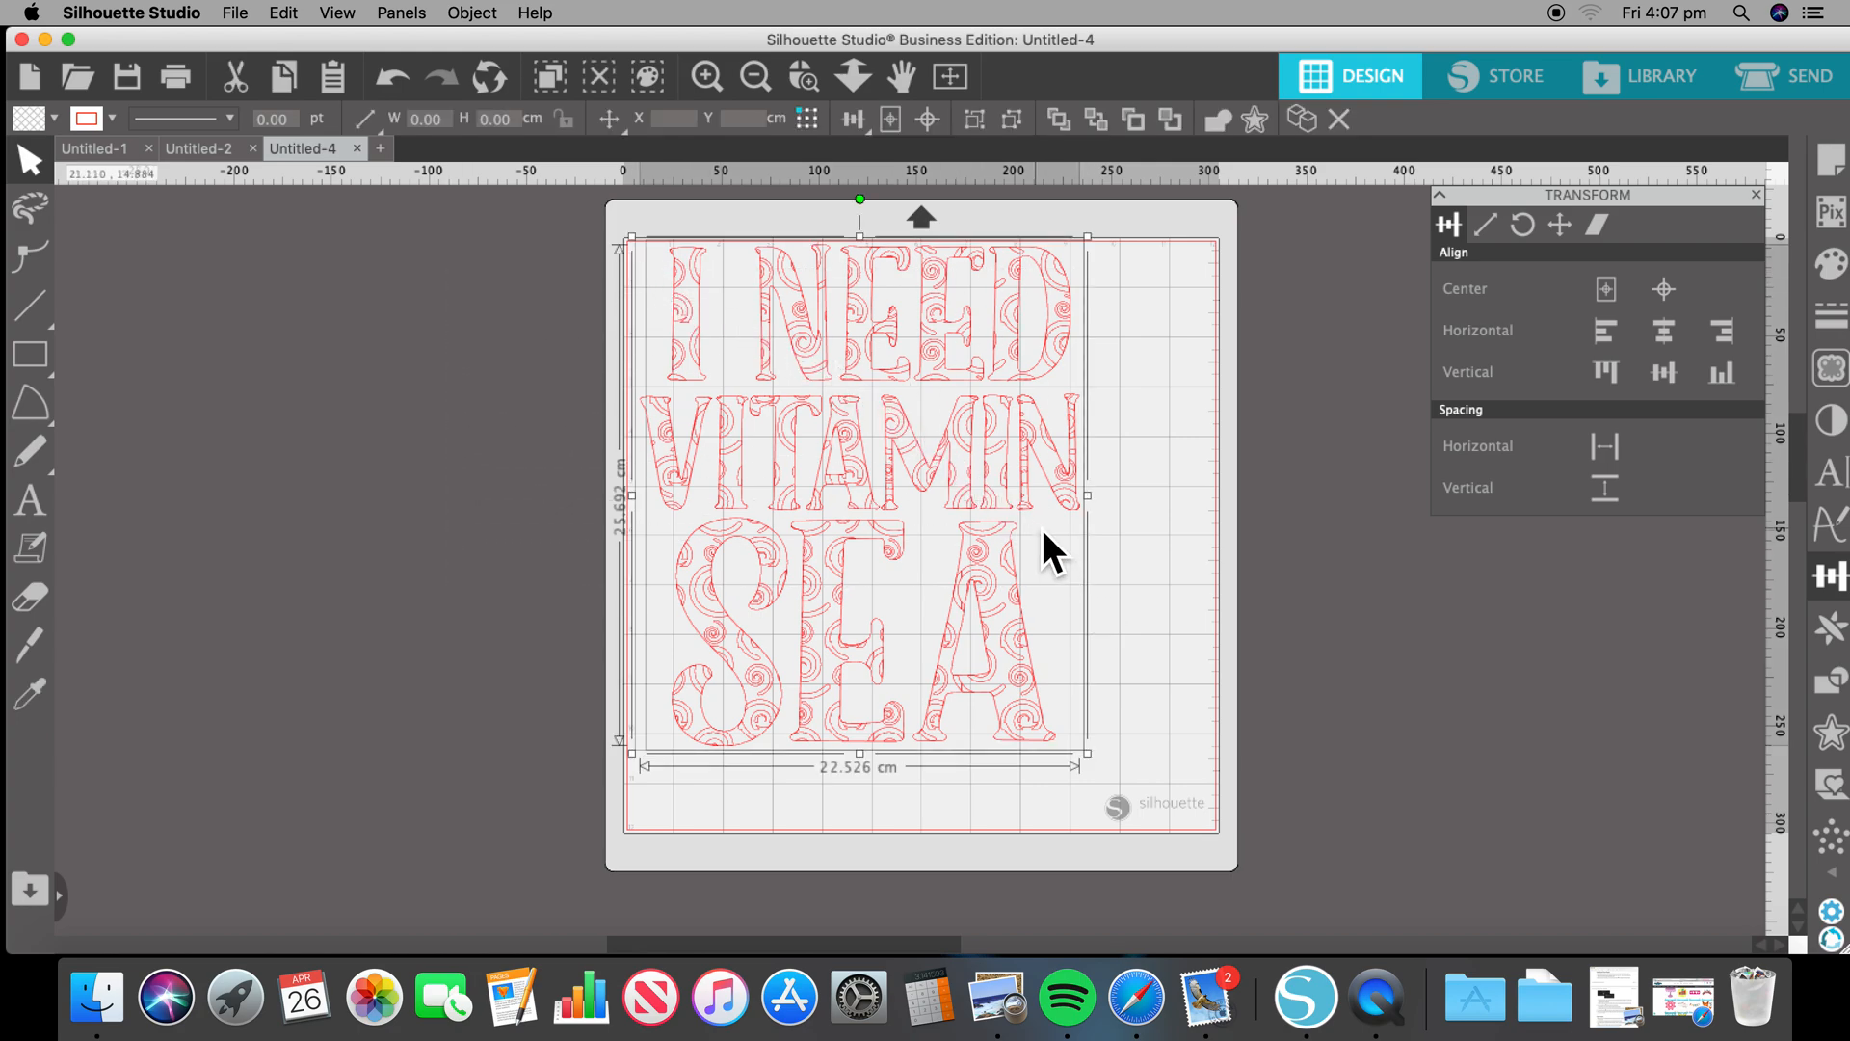
{"action": "right_click", "coordinate": [1016, 501]}
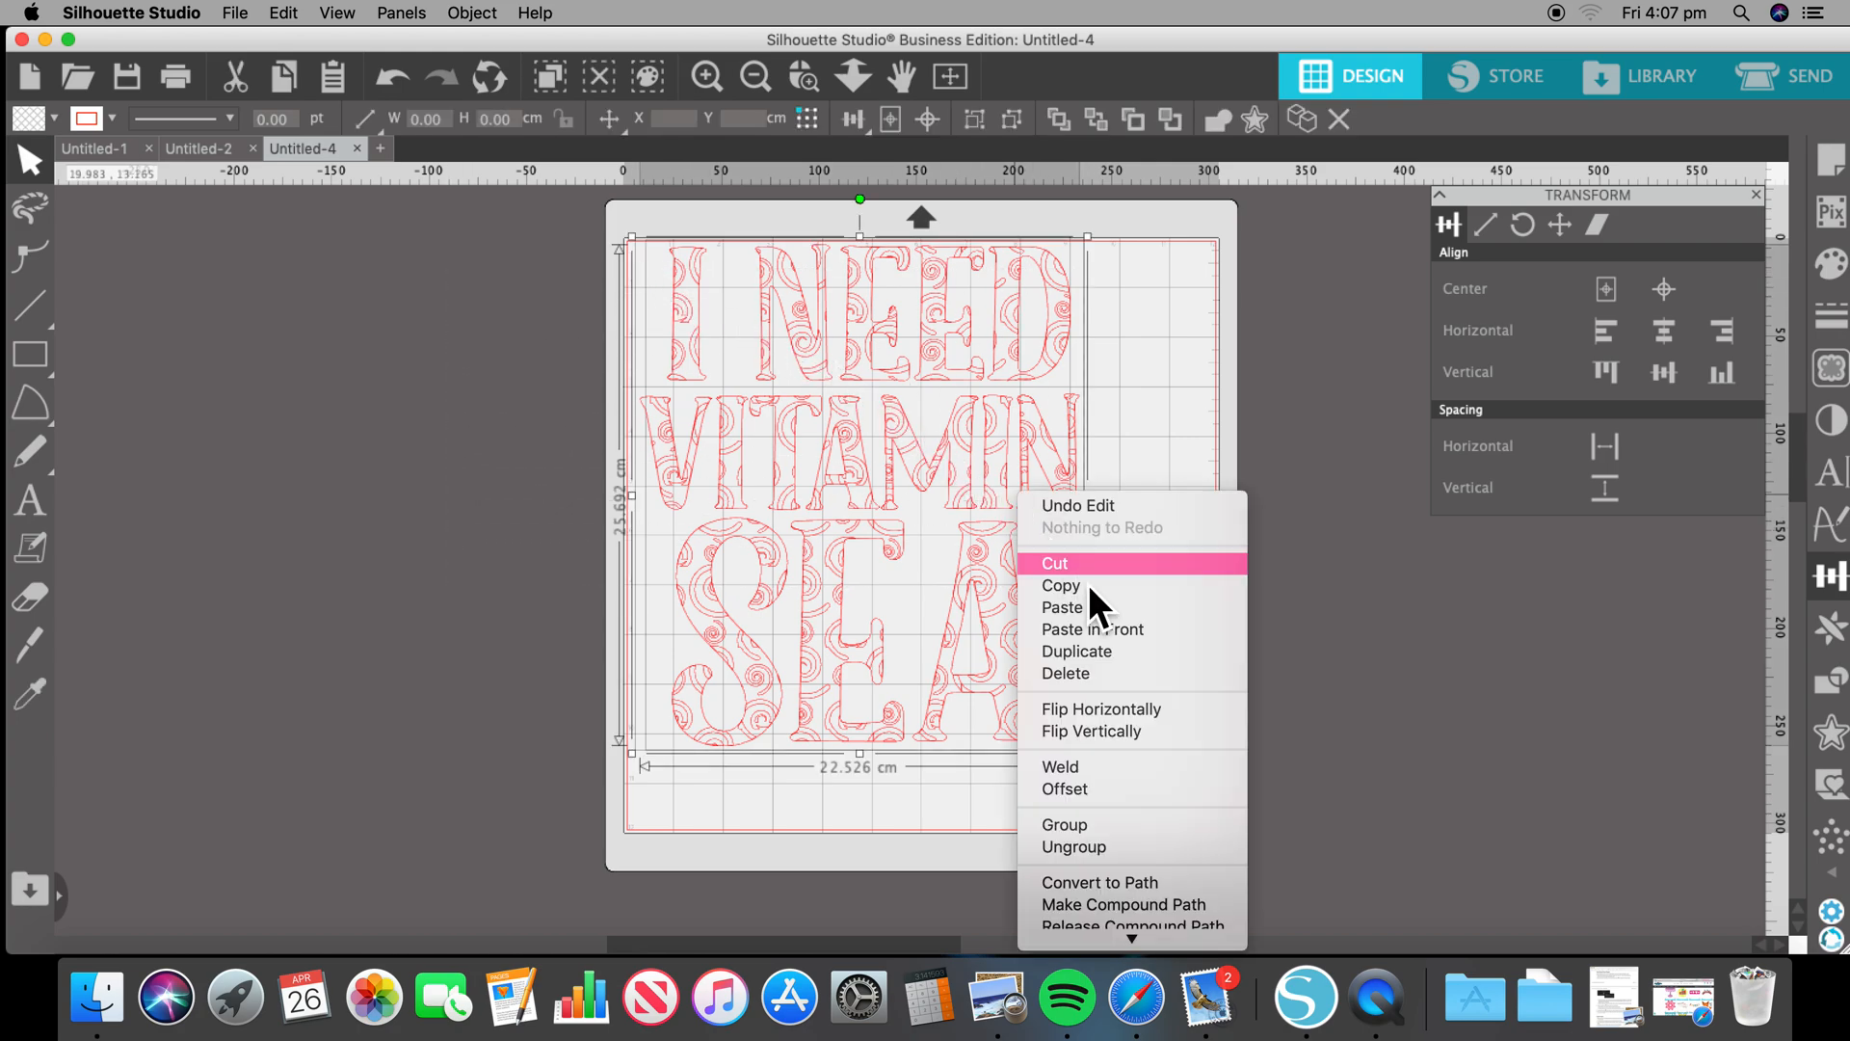
{"action": "left_click", "coordinate": [1094, 831]}
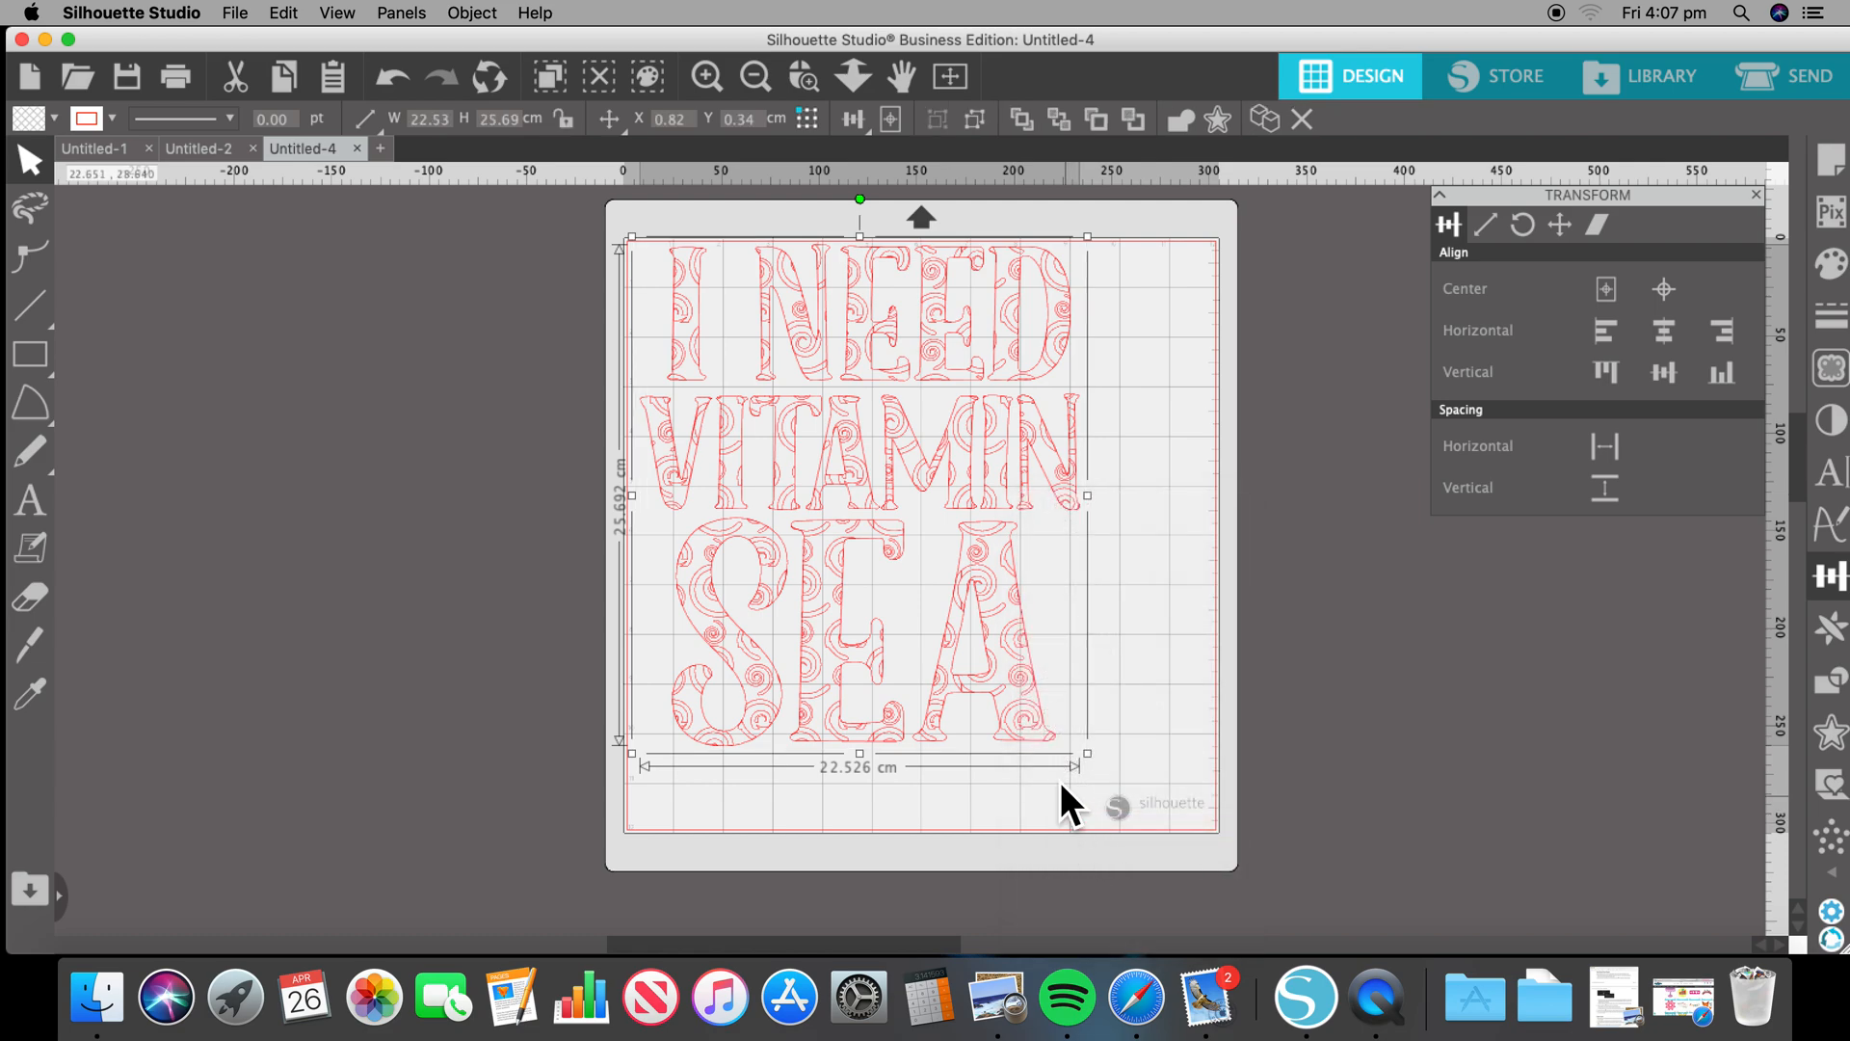
{"action": "left_click", "coordinate": [387, 85]}
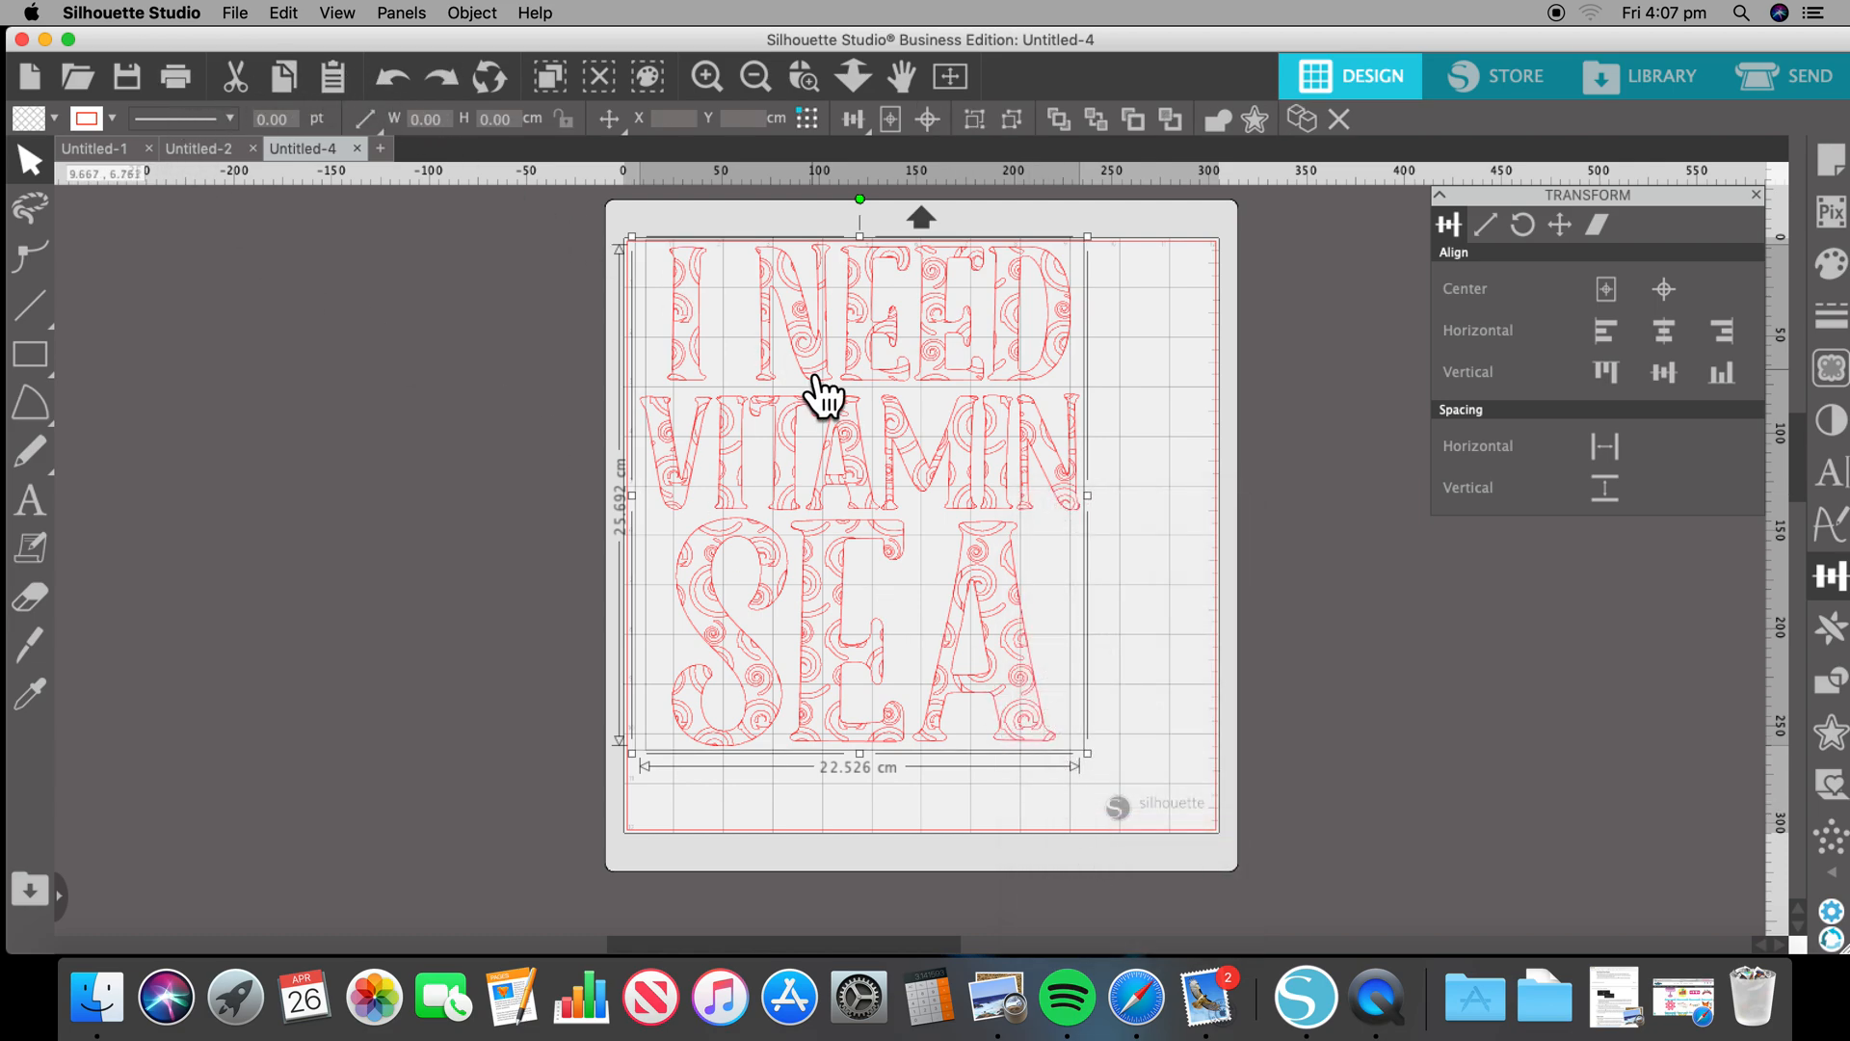
- Make the selected swirls and lettering outline into one compound path
{"action": "right_click", "coordinate": [810, 373]}
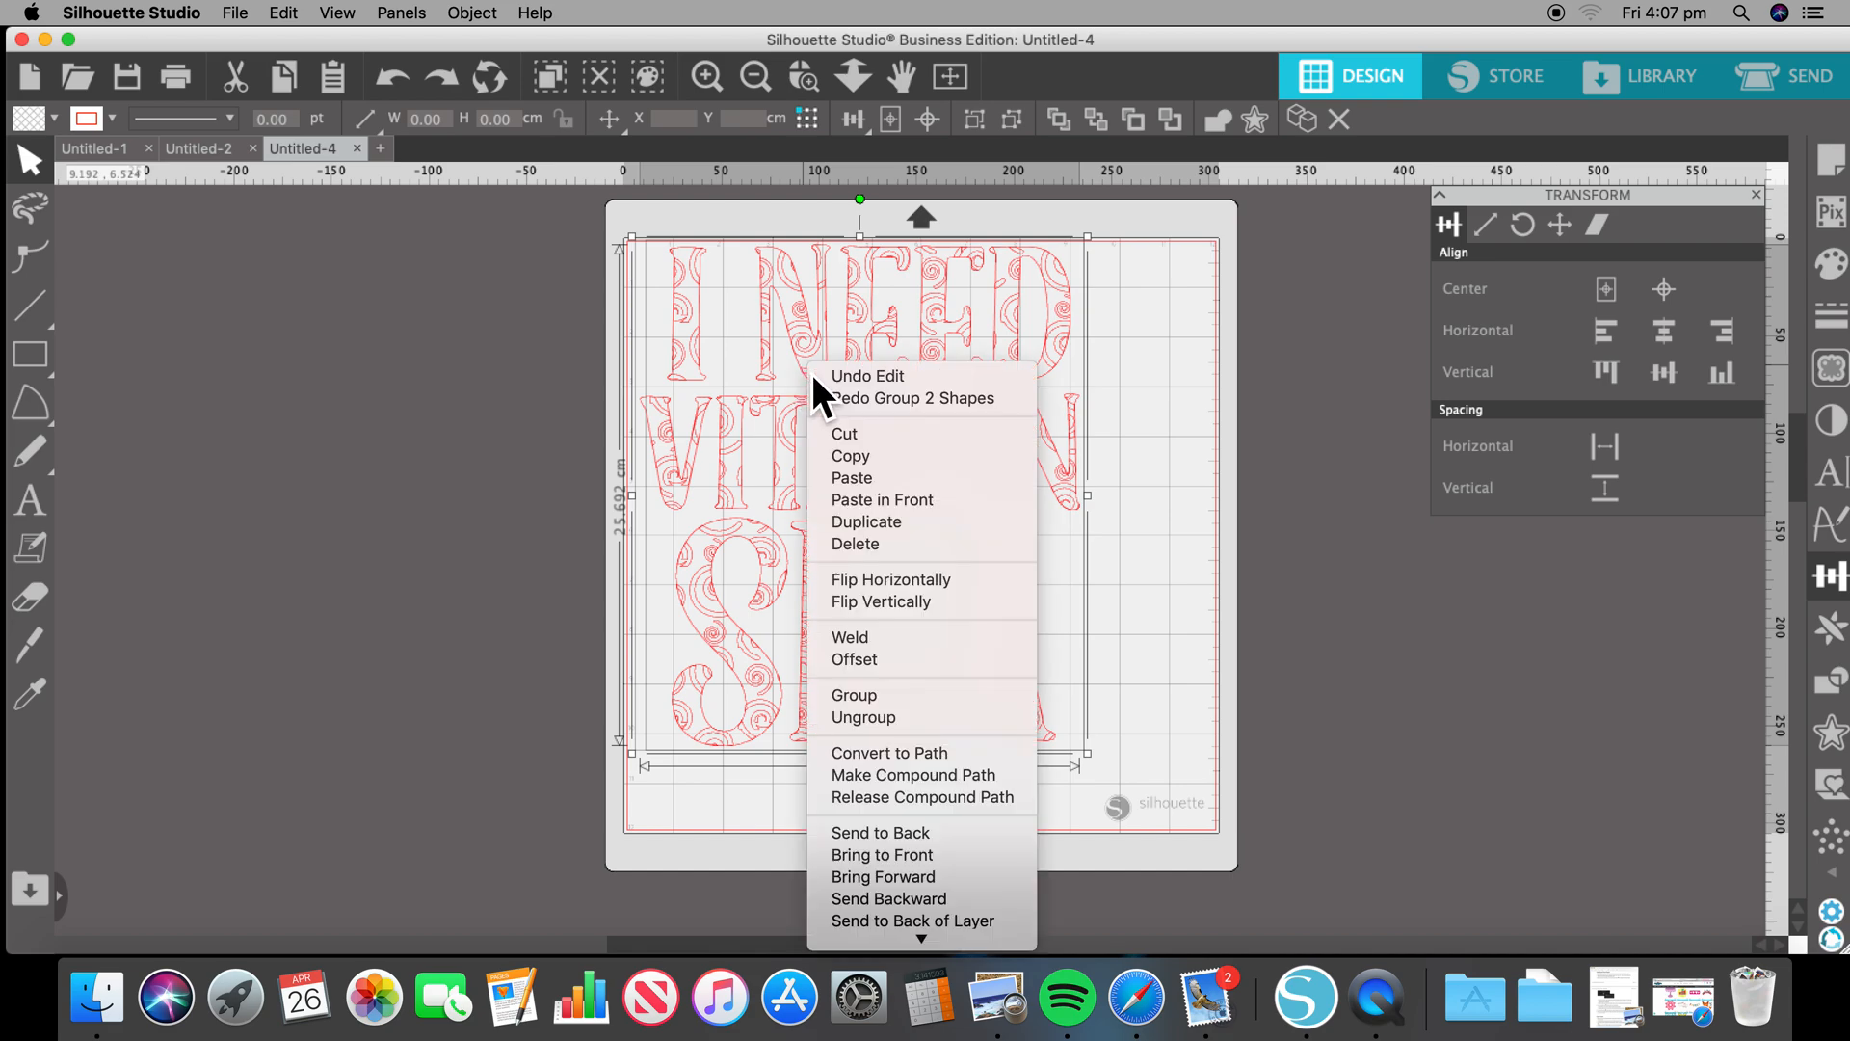
{"action": "left_click", "coordinate": [897, 779]}
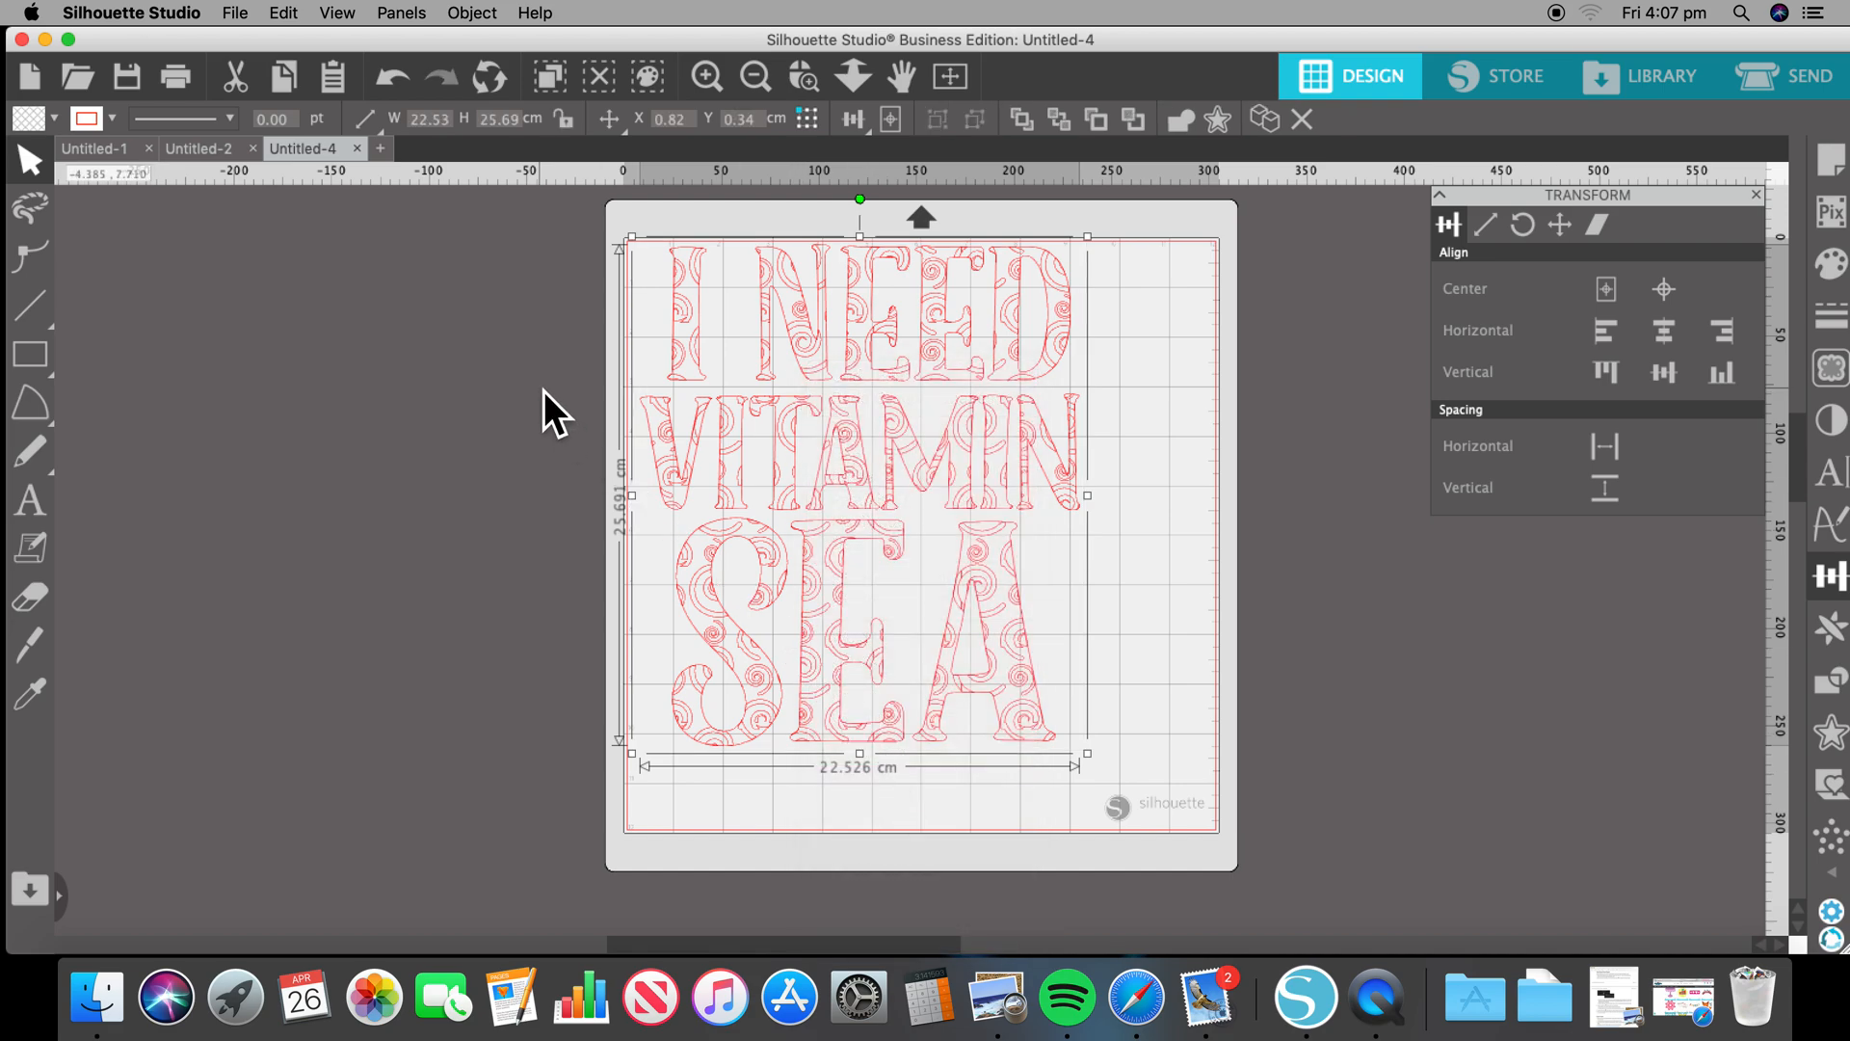
{"action": "left_click_drag", "start_coordinate": [300, 179], "coordinate": [827, 178]}
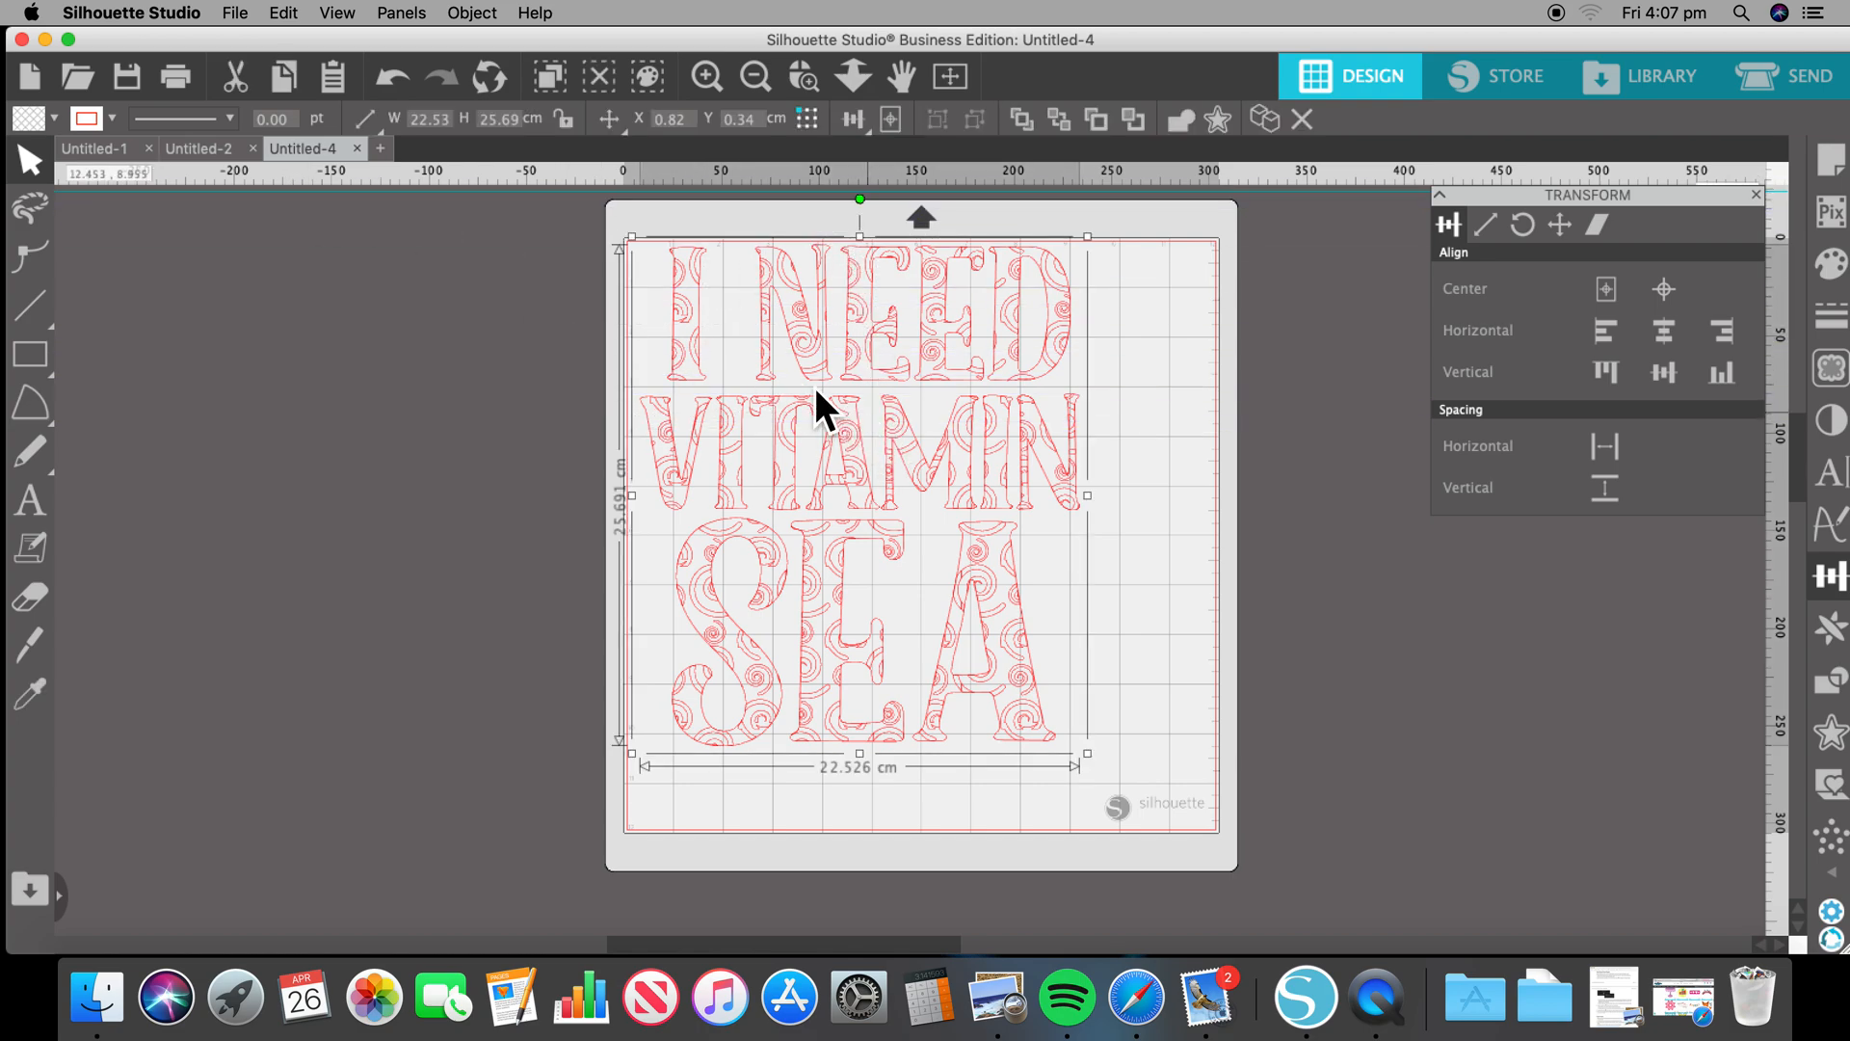
- Fill the swirl-patterned lettering with black and set its line colour to black
{"action": "left_click", "coordinate": [57, 121]}
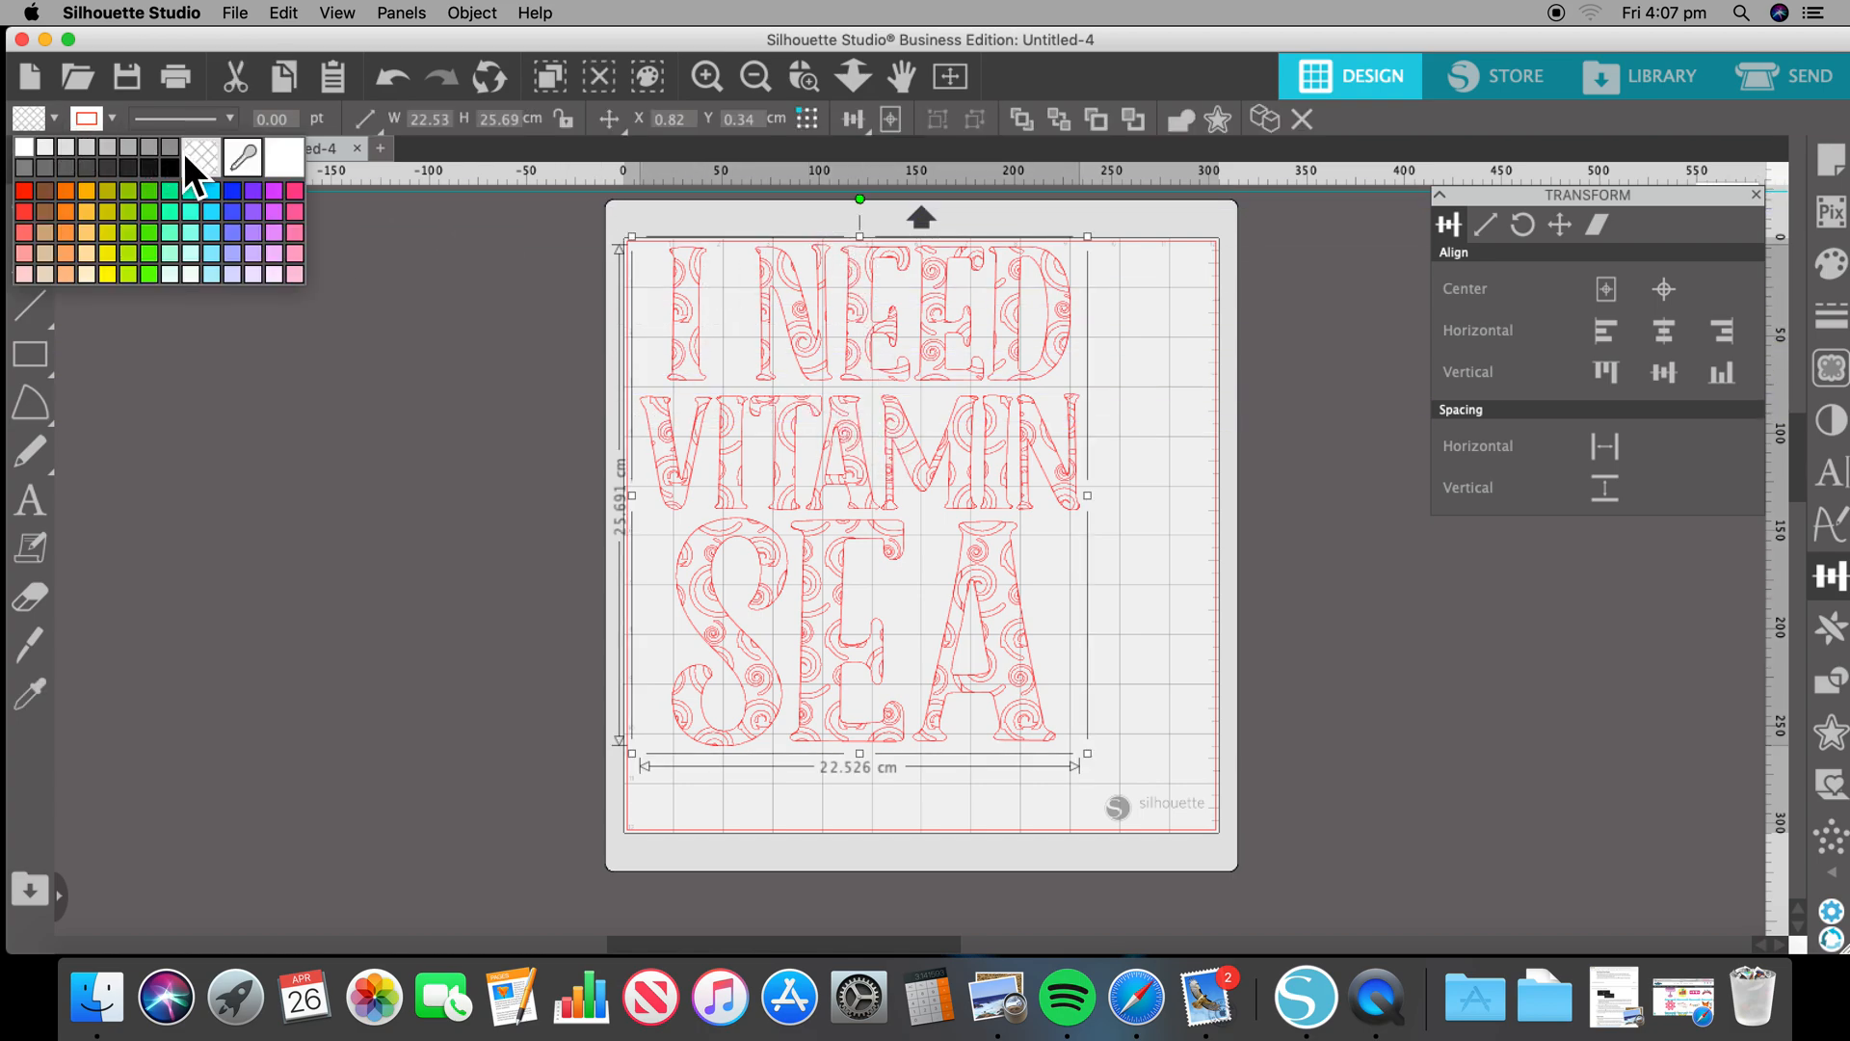
{"action": "left_click", "coordinate": [178, 170]}
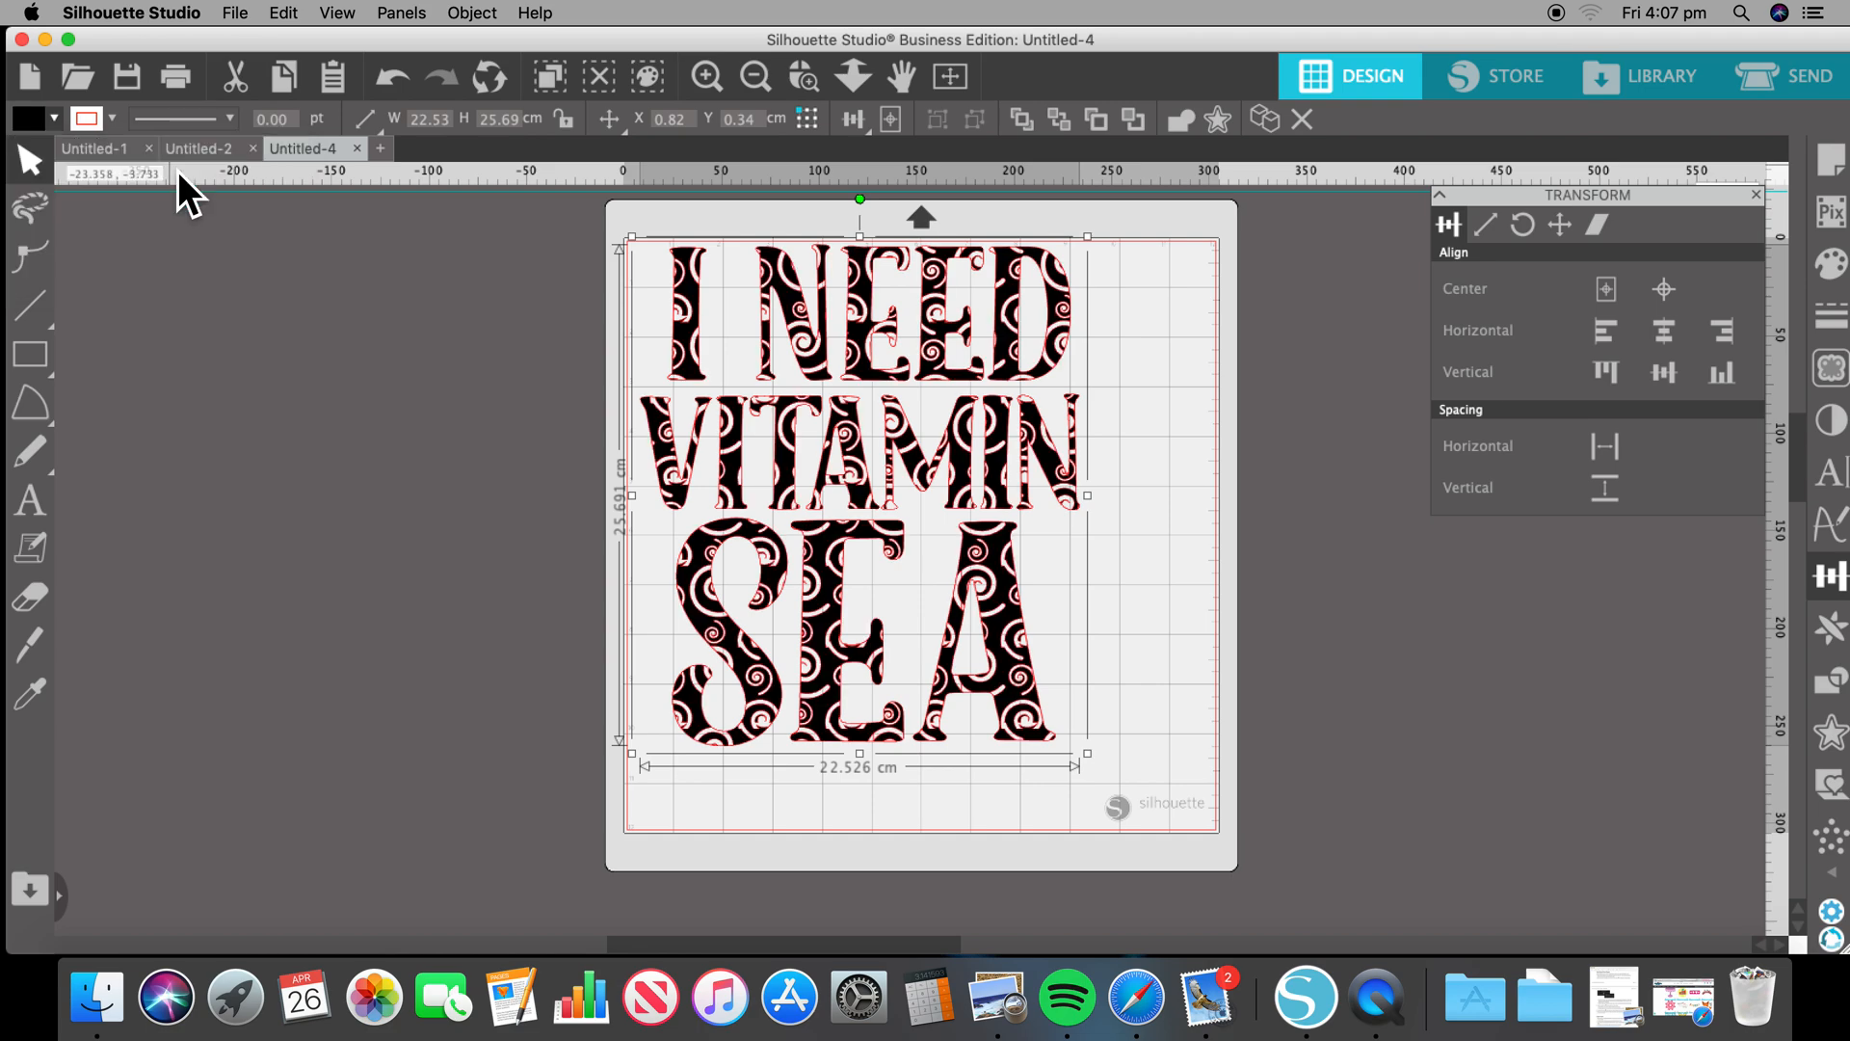
{"action": "left_click", "coordinate": [115, 119]}
{"action": "left_click", "coordinate": [234, 173]}
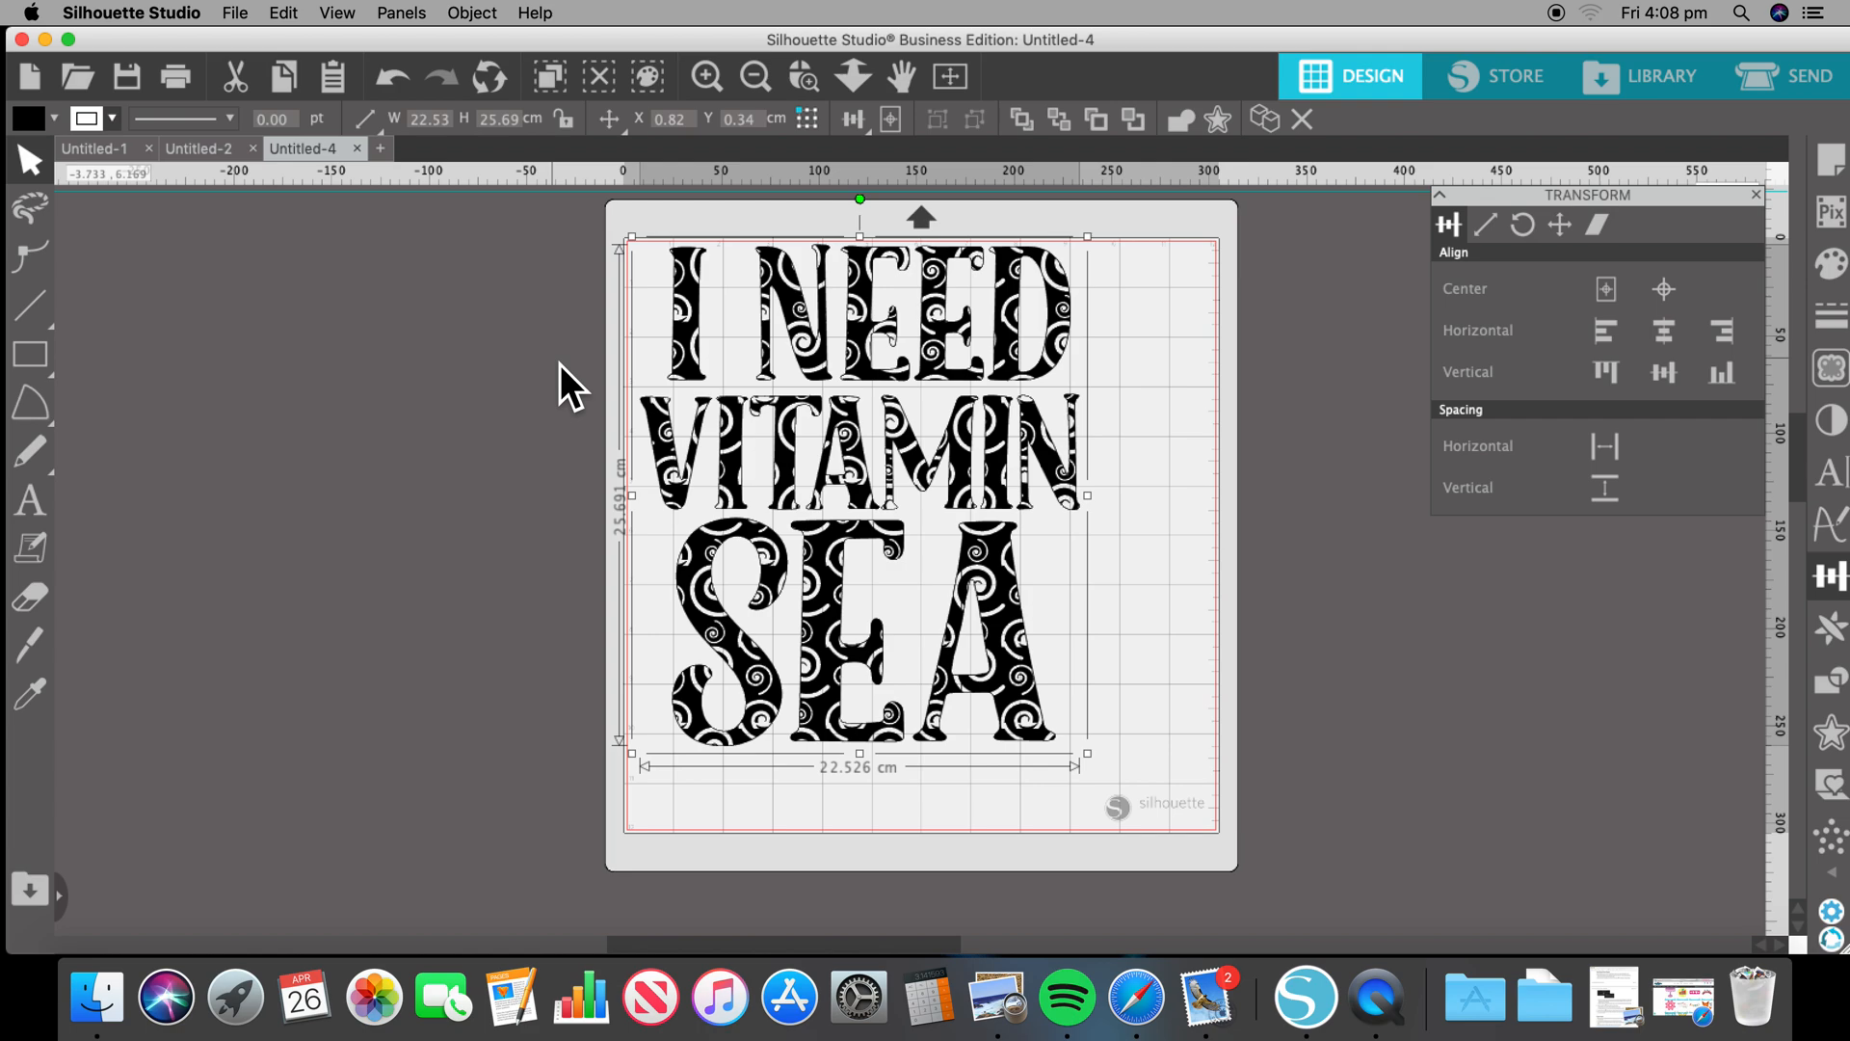
{"action": "scroll", "coordinate": [559, 365], "scroll_direction": "left", "scroll_amount": 1}
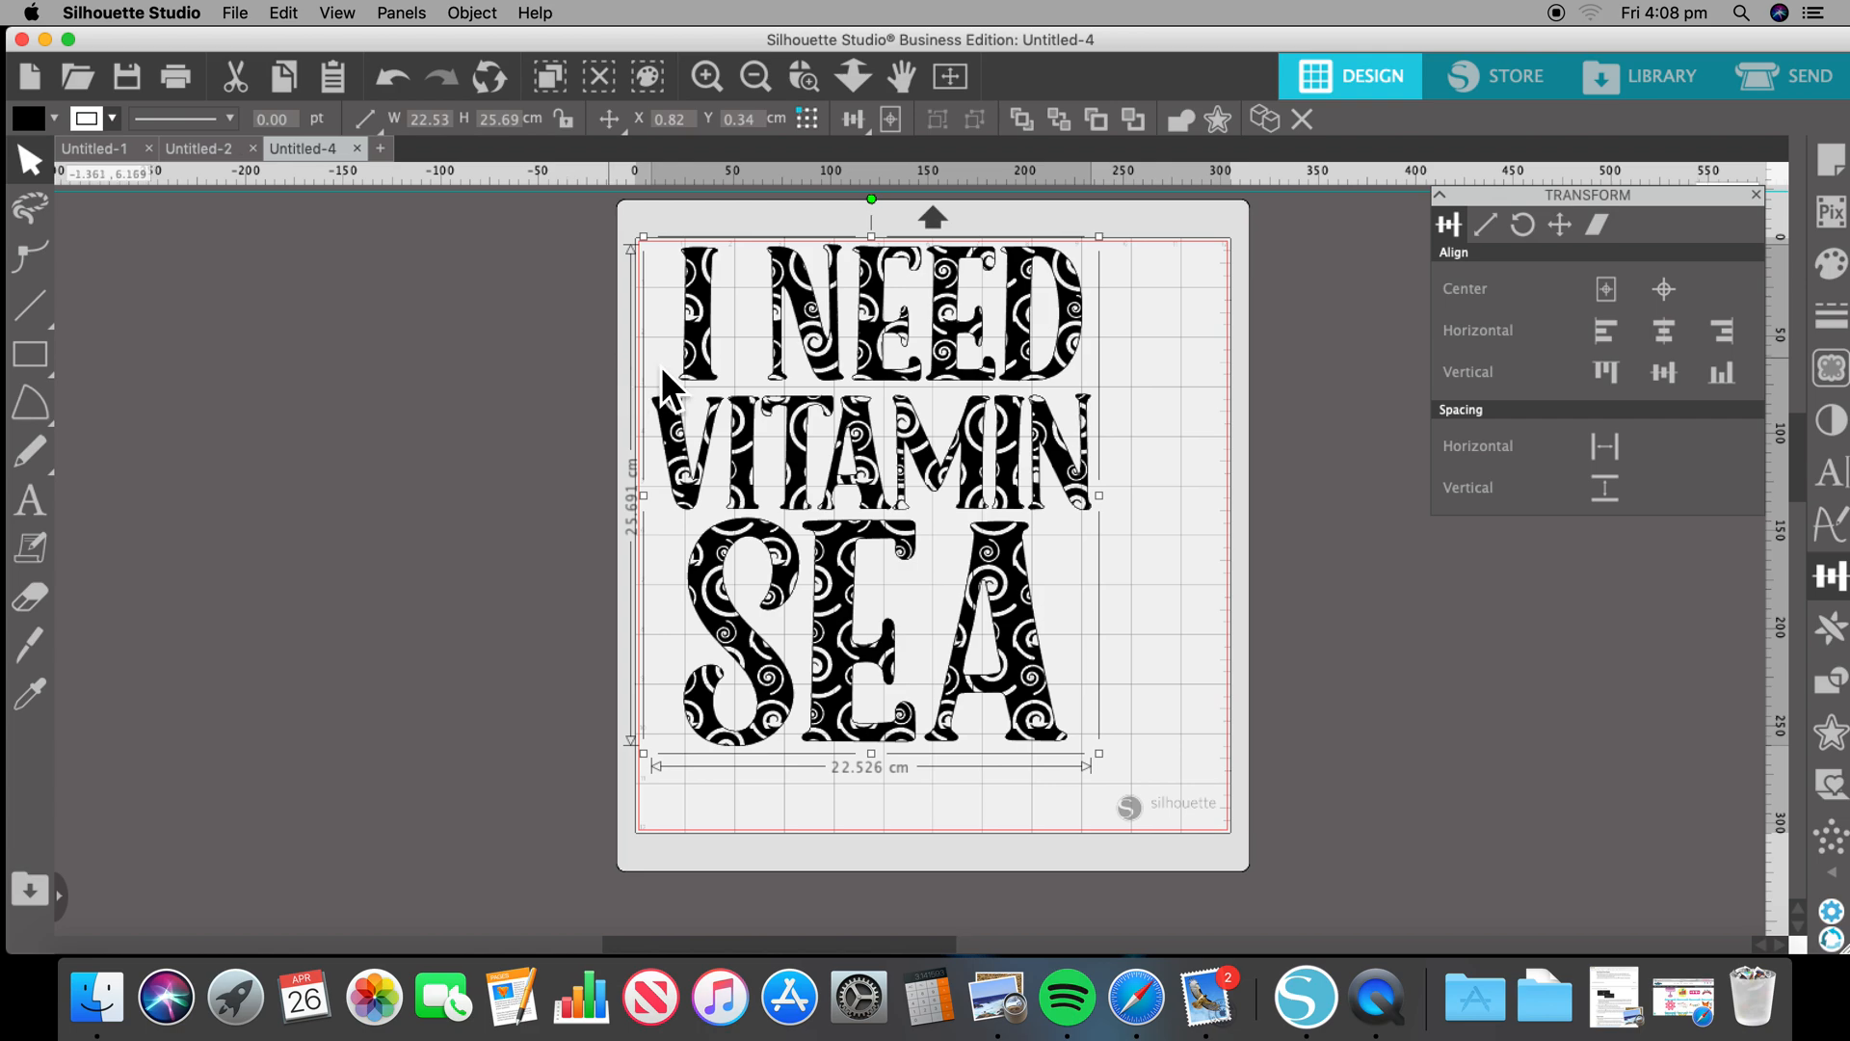
- Apply the spiral sketch fill effect to the lettering with 0.020 cm spacing, and release the effect
{"action": "left_click", "coordinate": [1835, 886]}
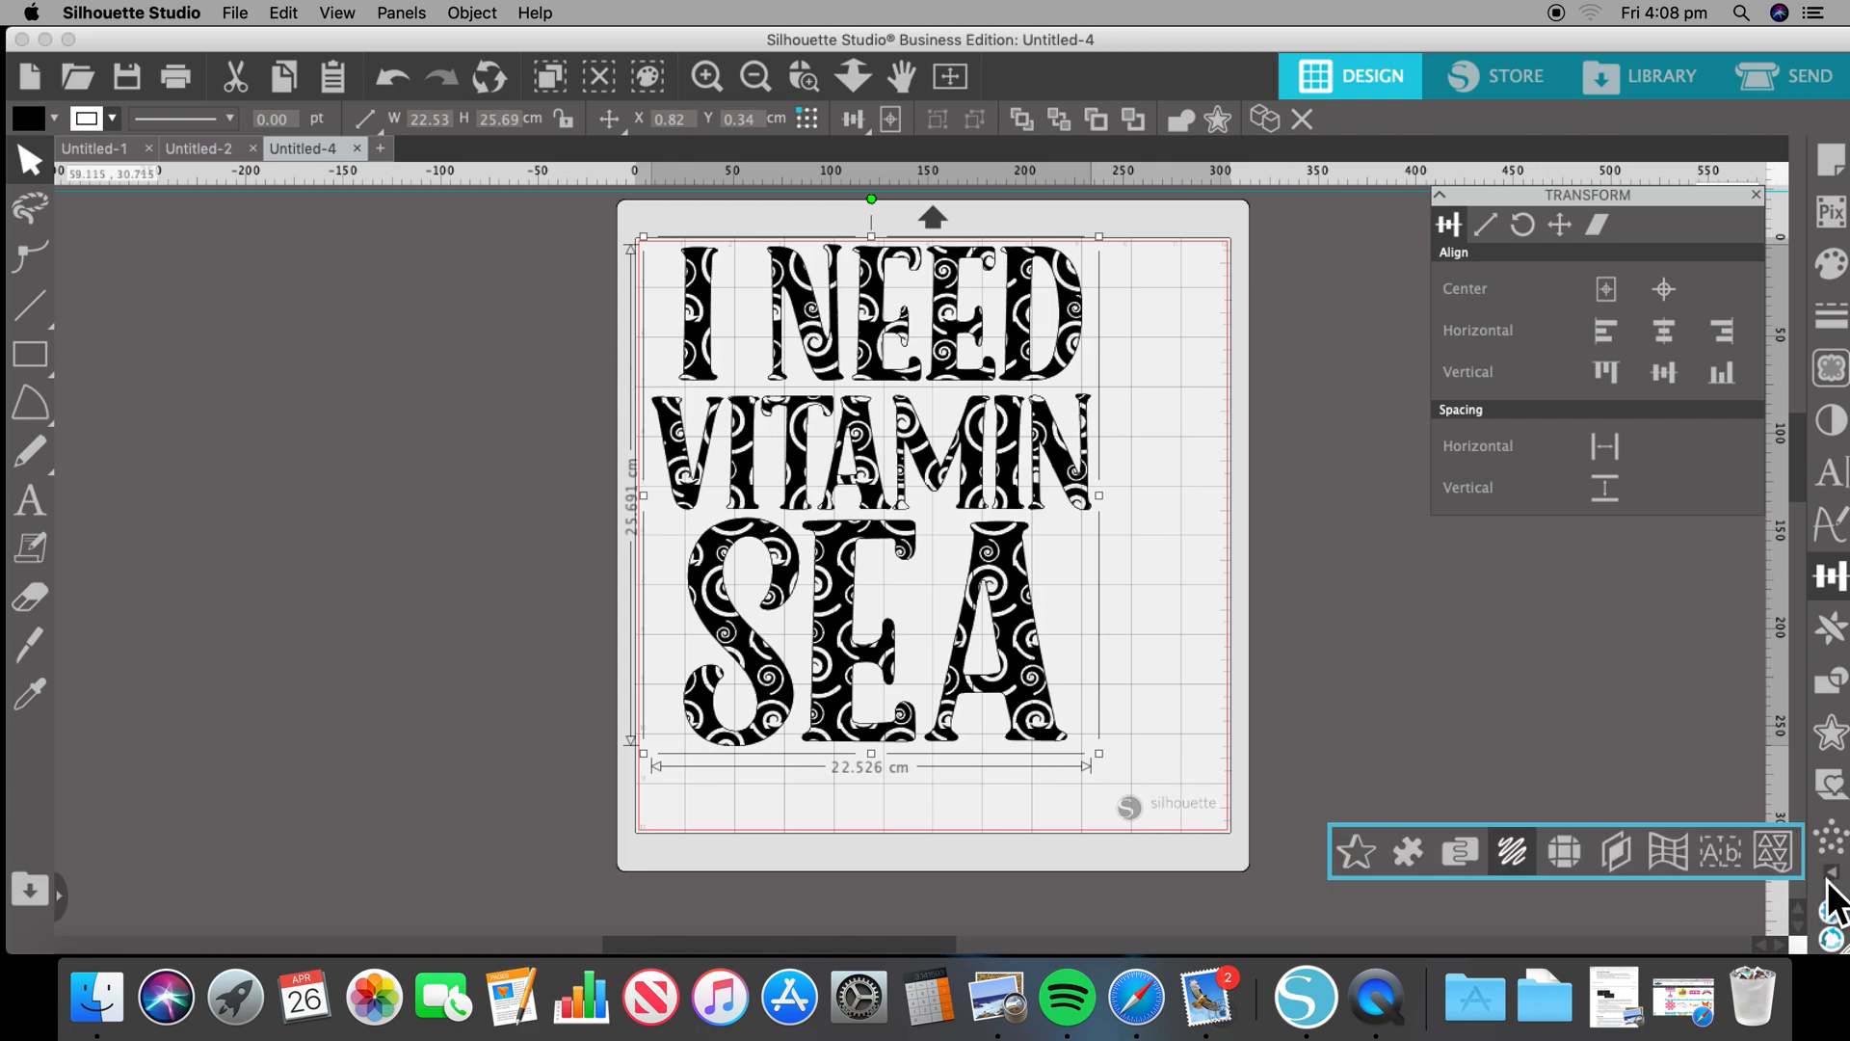
{"action": "left_click", "coordinate": [1519, 852]}
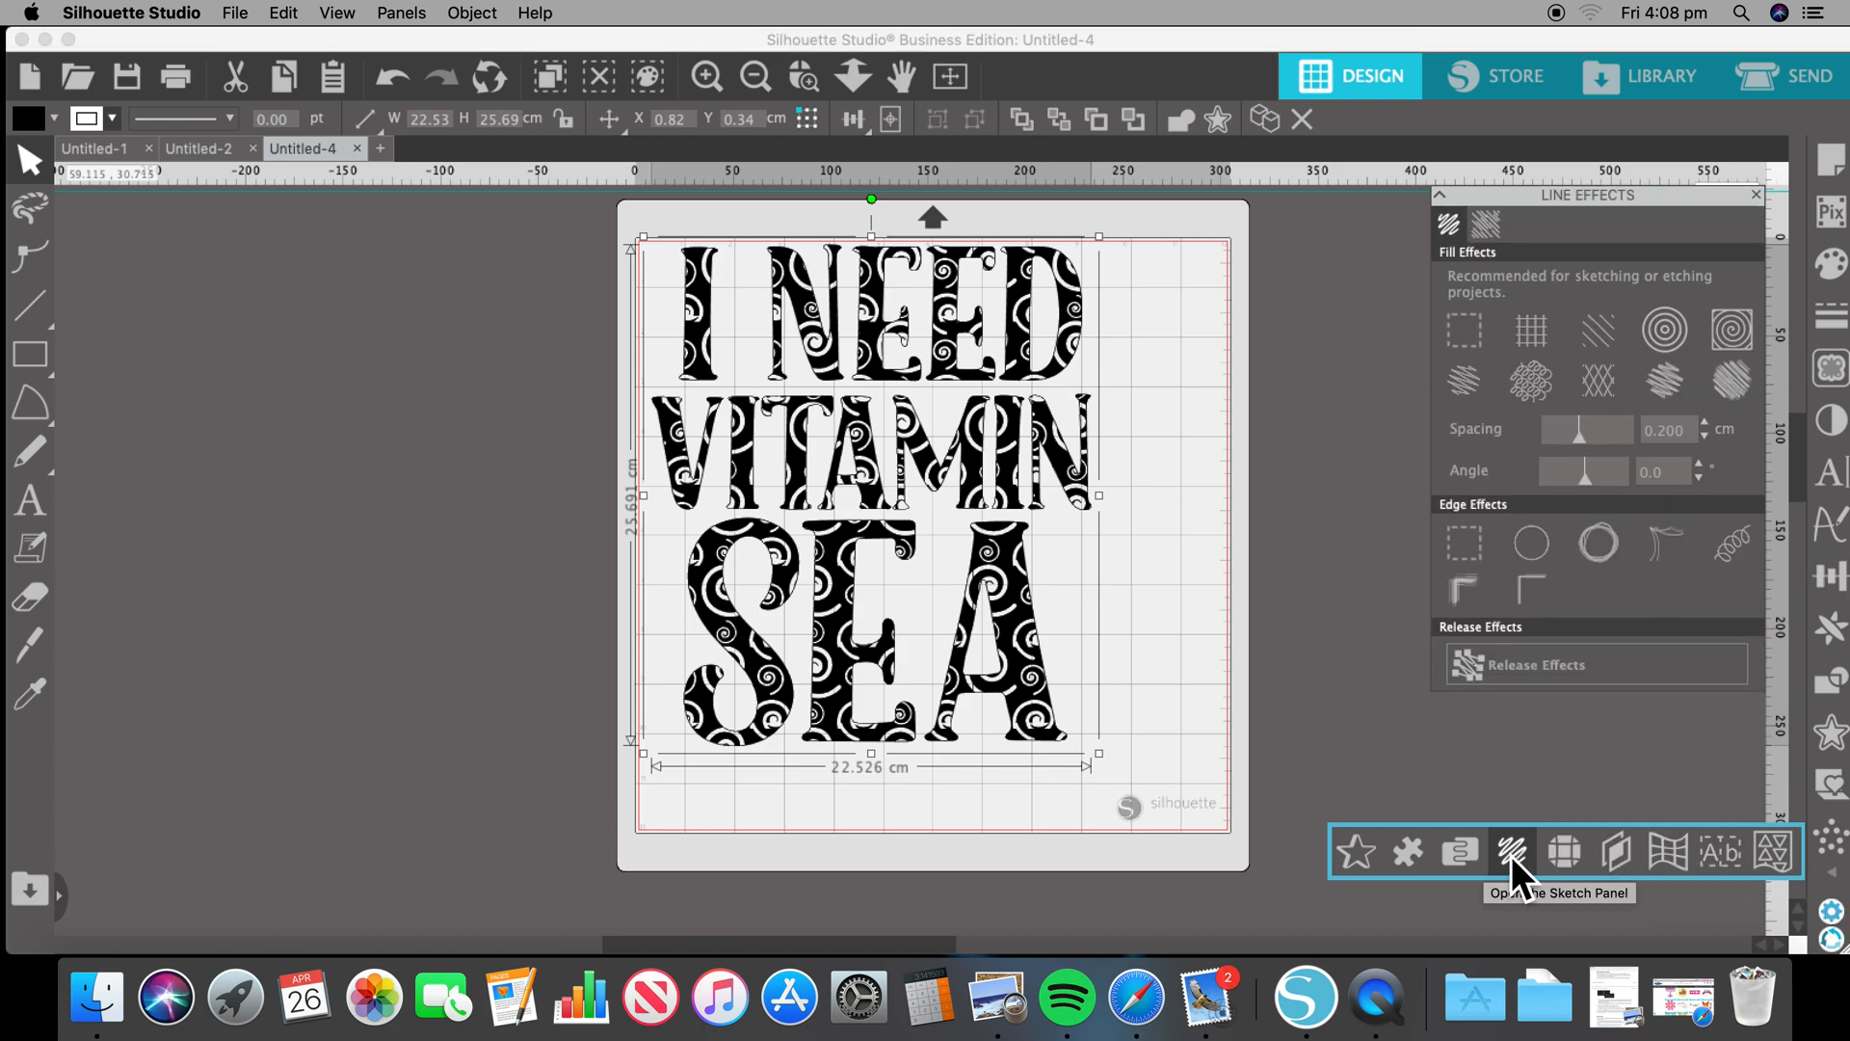
{"action": "left_click", "coordinate": [1732, 335]}
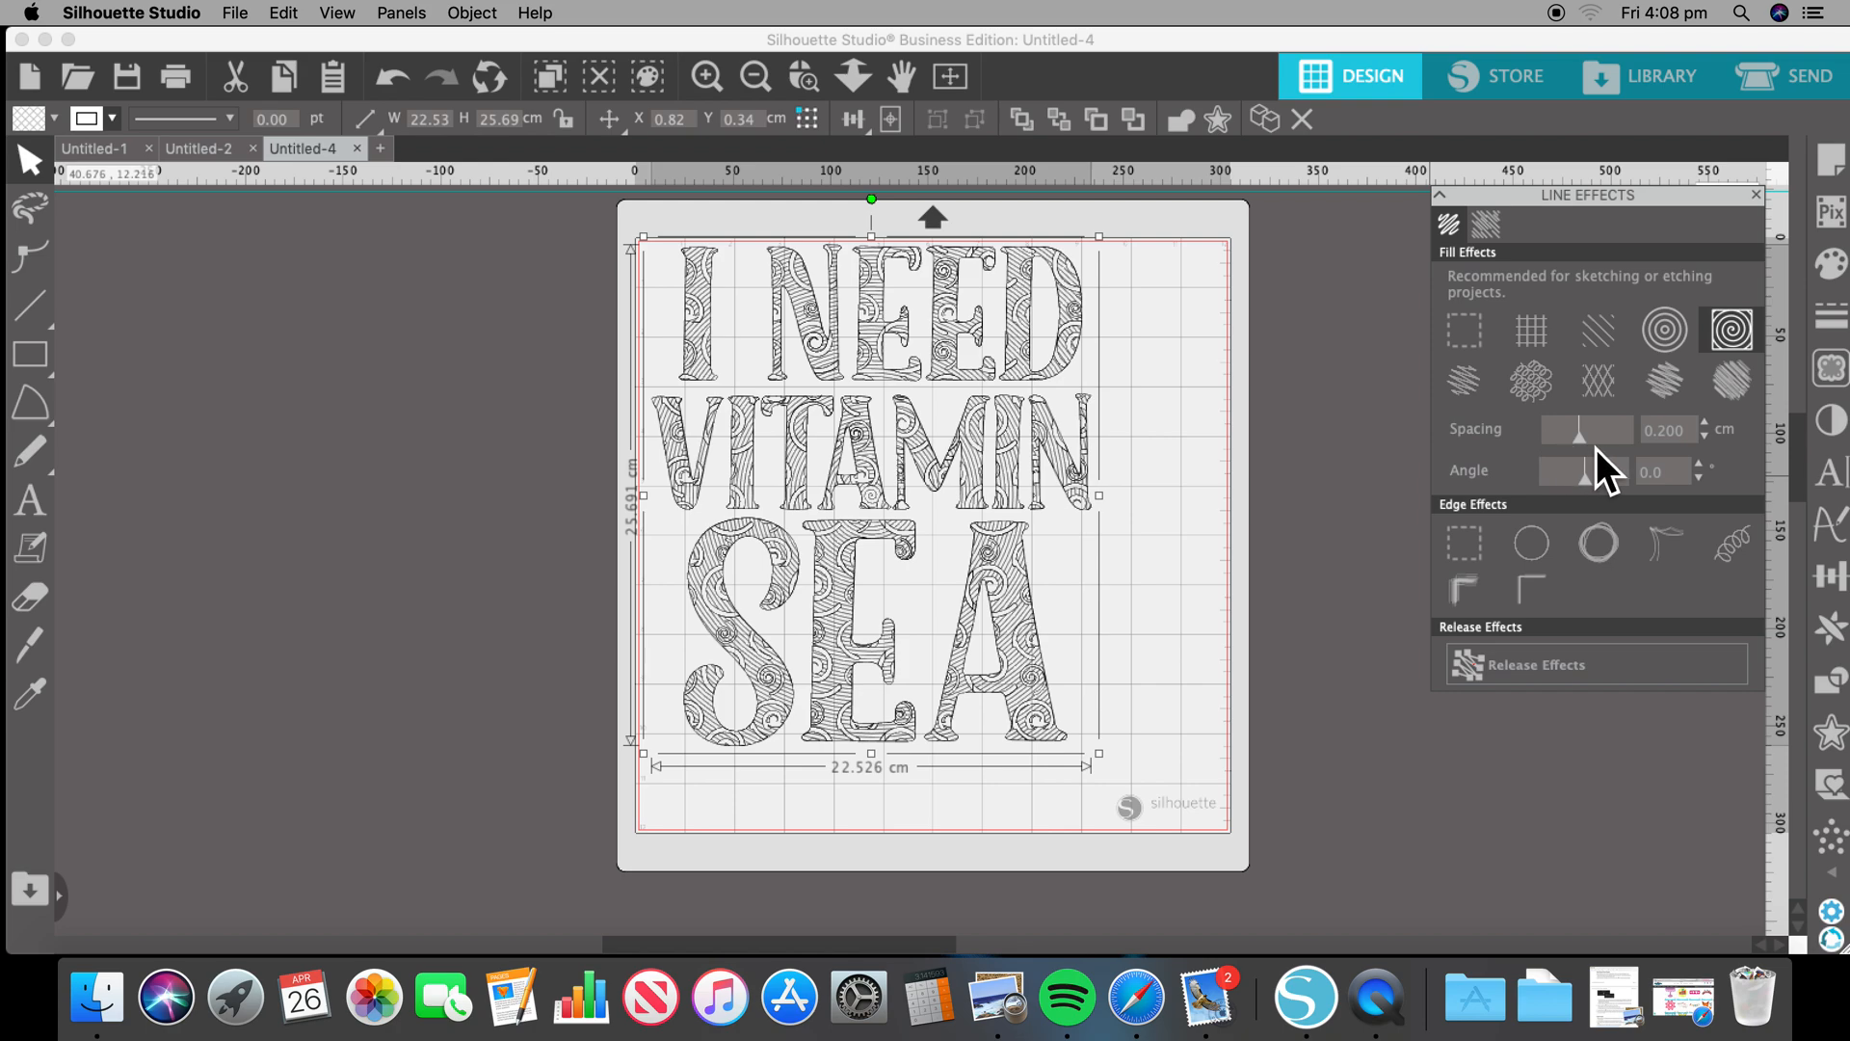
{"action": "left_click_drag", "start_coordinate": [1574, 445], "coordinate": [1557, 447]}
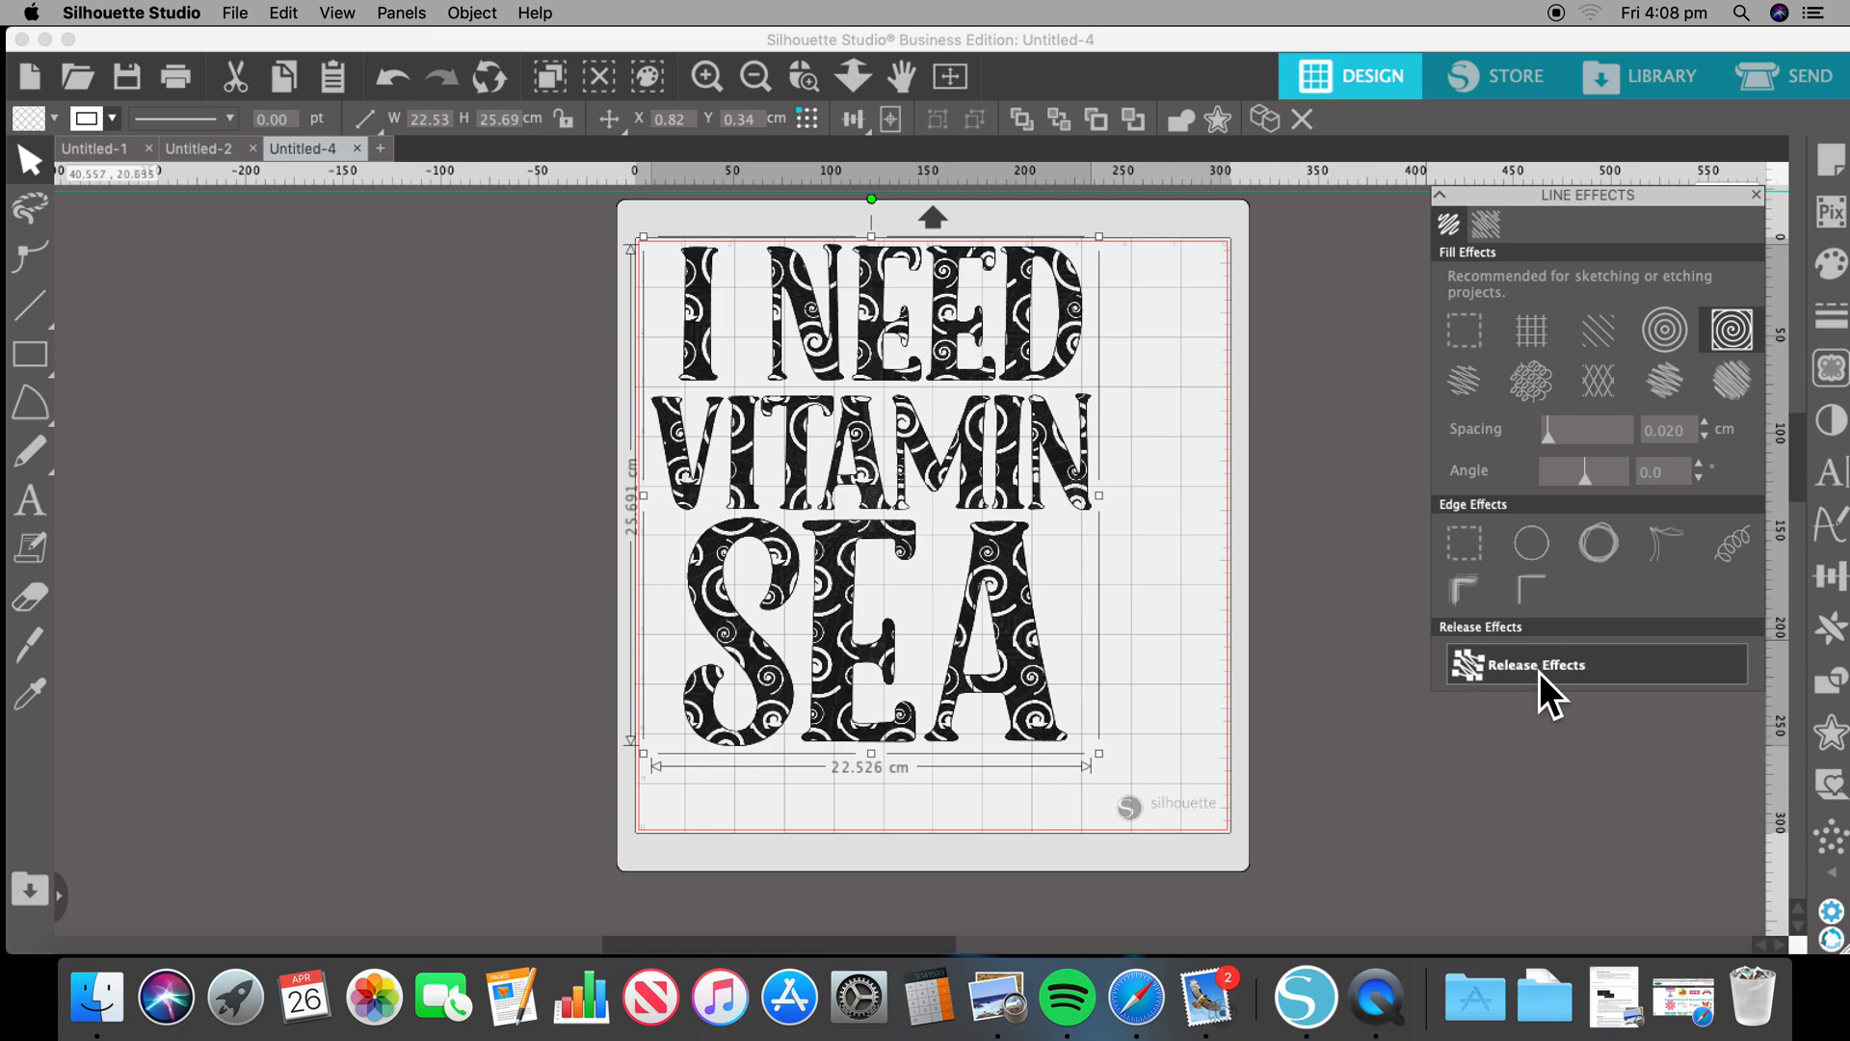
{"action": "left_click", "coordinate": [1540, 673]}
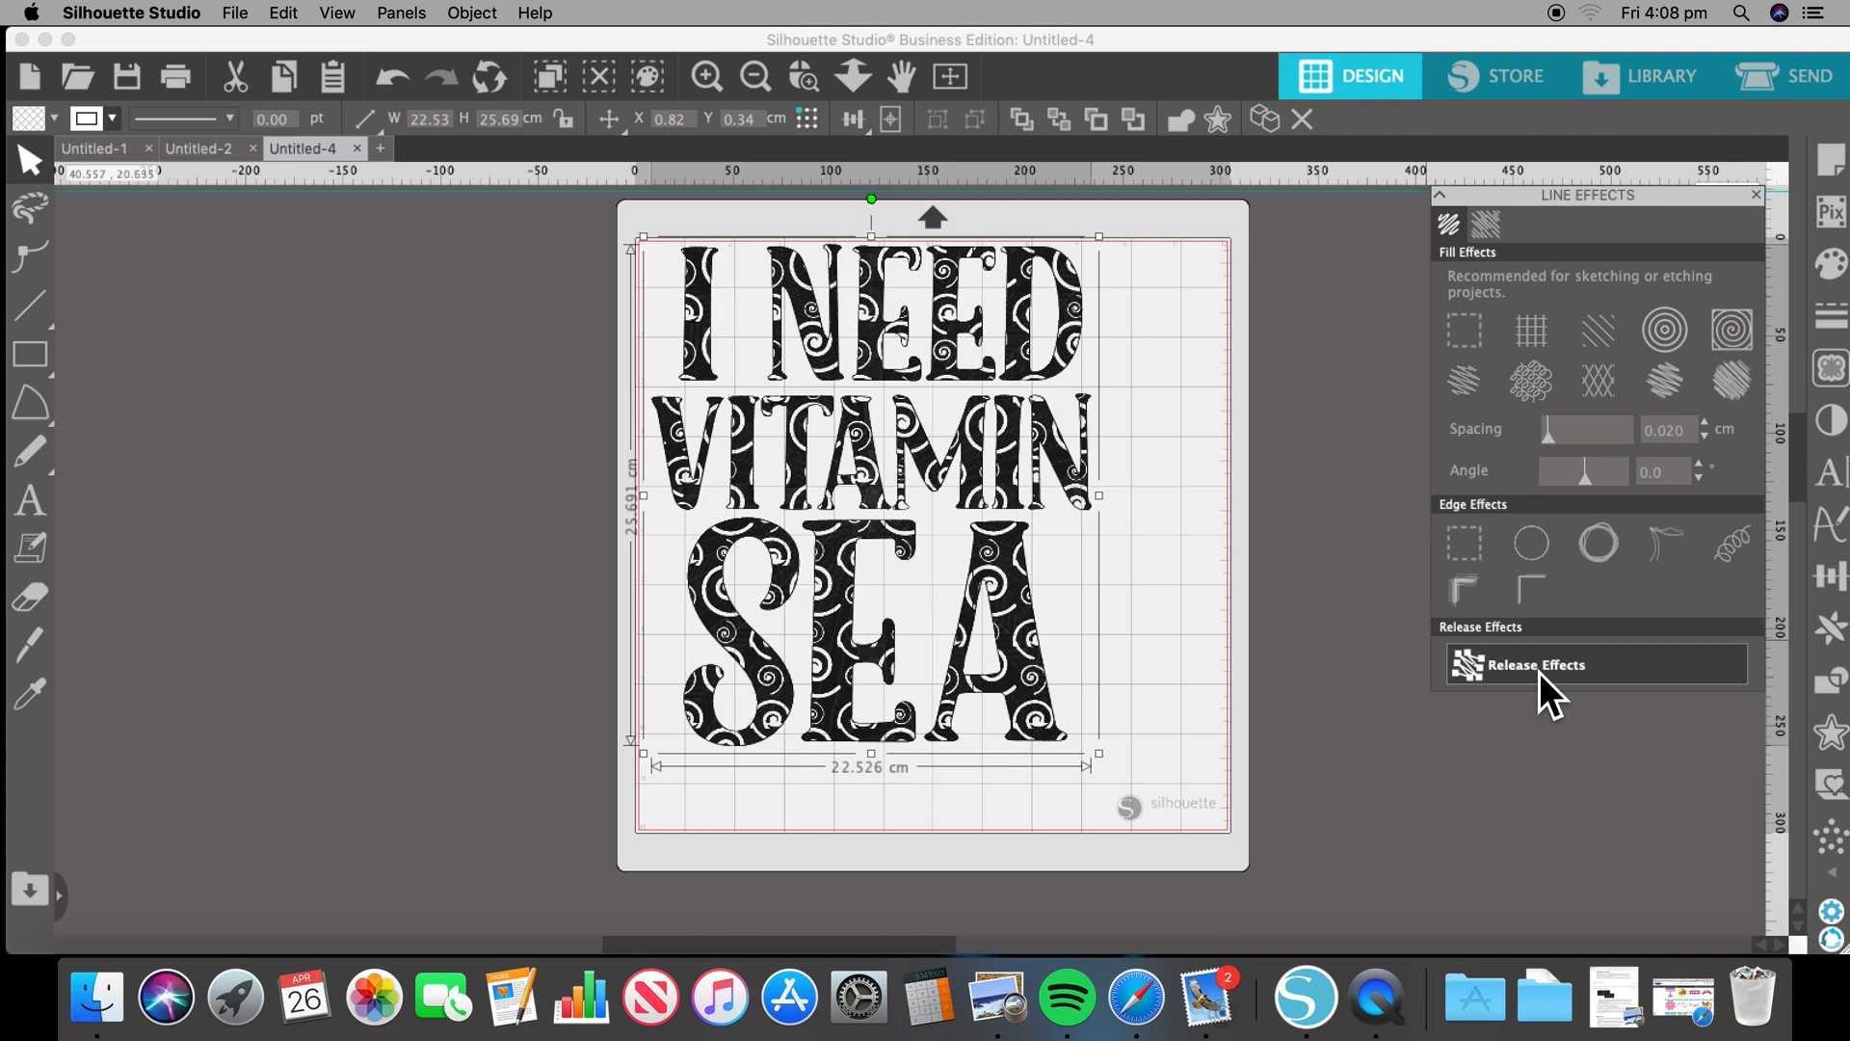
- Select the whole sketch-filled lettering, check its send preview, and scale it down to about 12.49 cm wide by 14.24 cm high
{"action": "left_click", "coordinate": [391, 449]}
{"action": "key", "text": "super+a"}
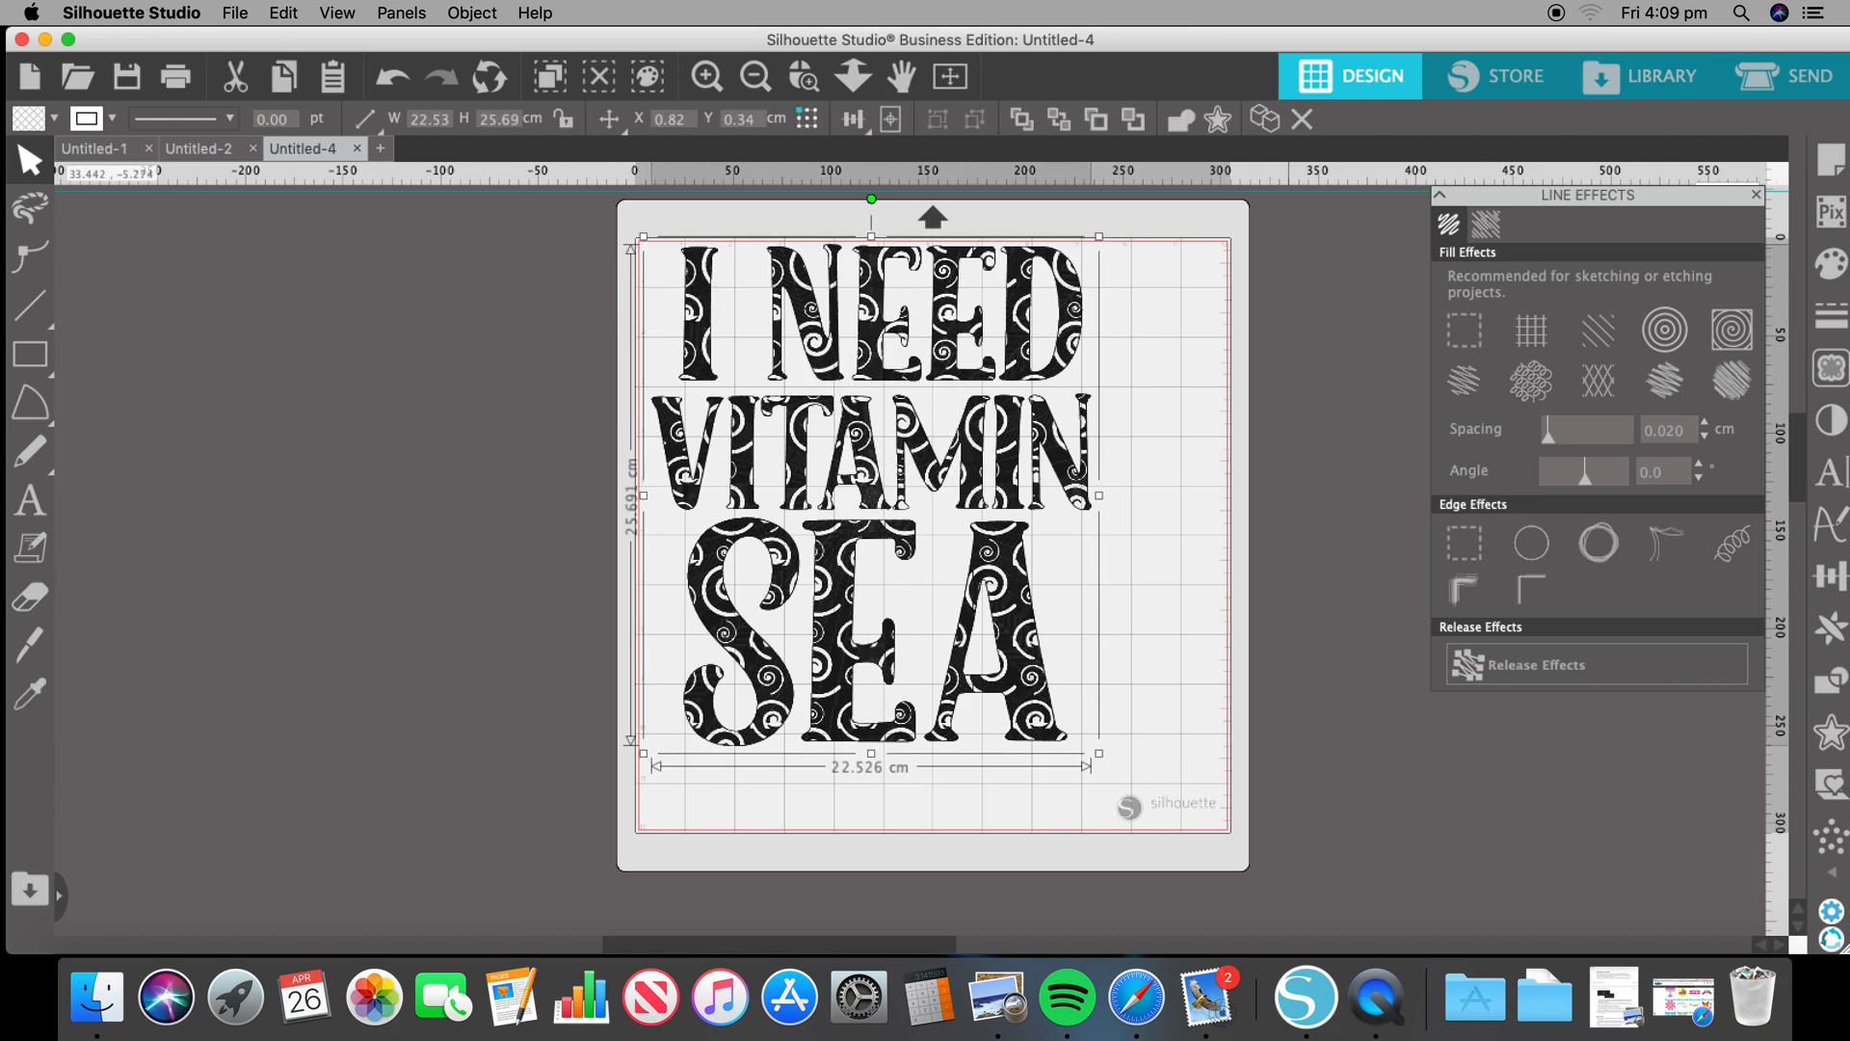
{"action": "left_click", "coordinate": [1777, 79]}
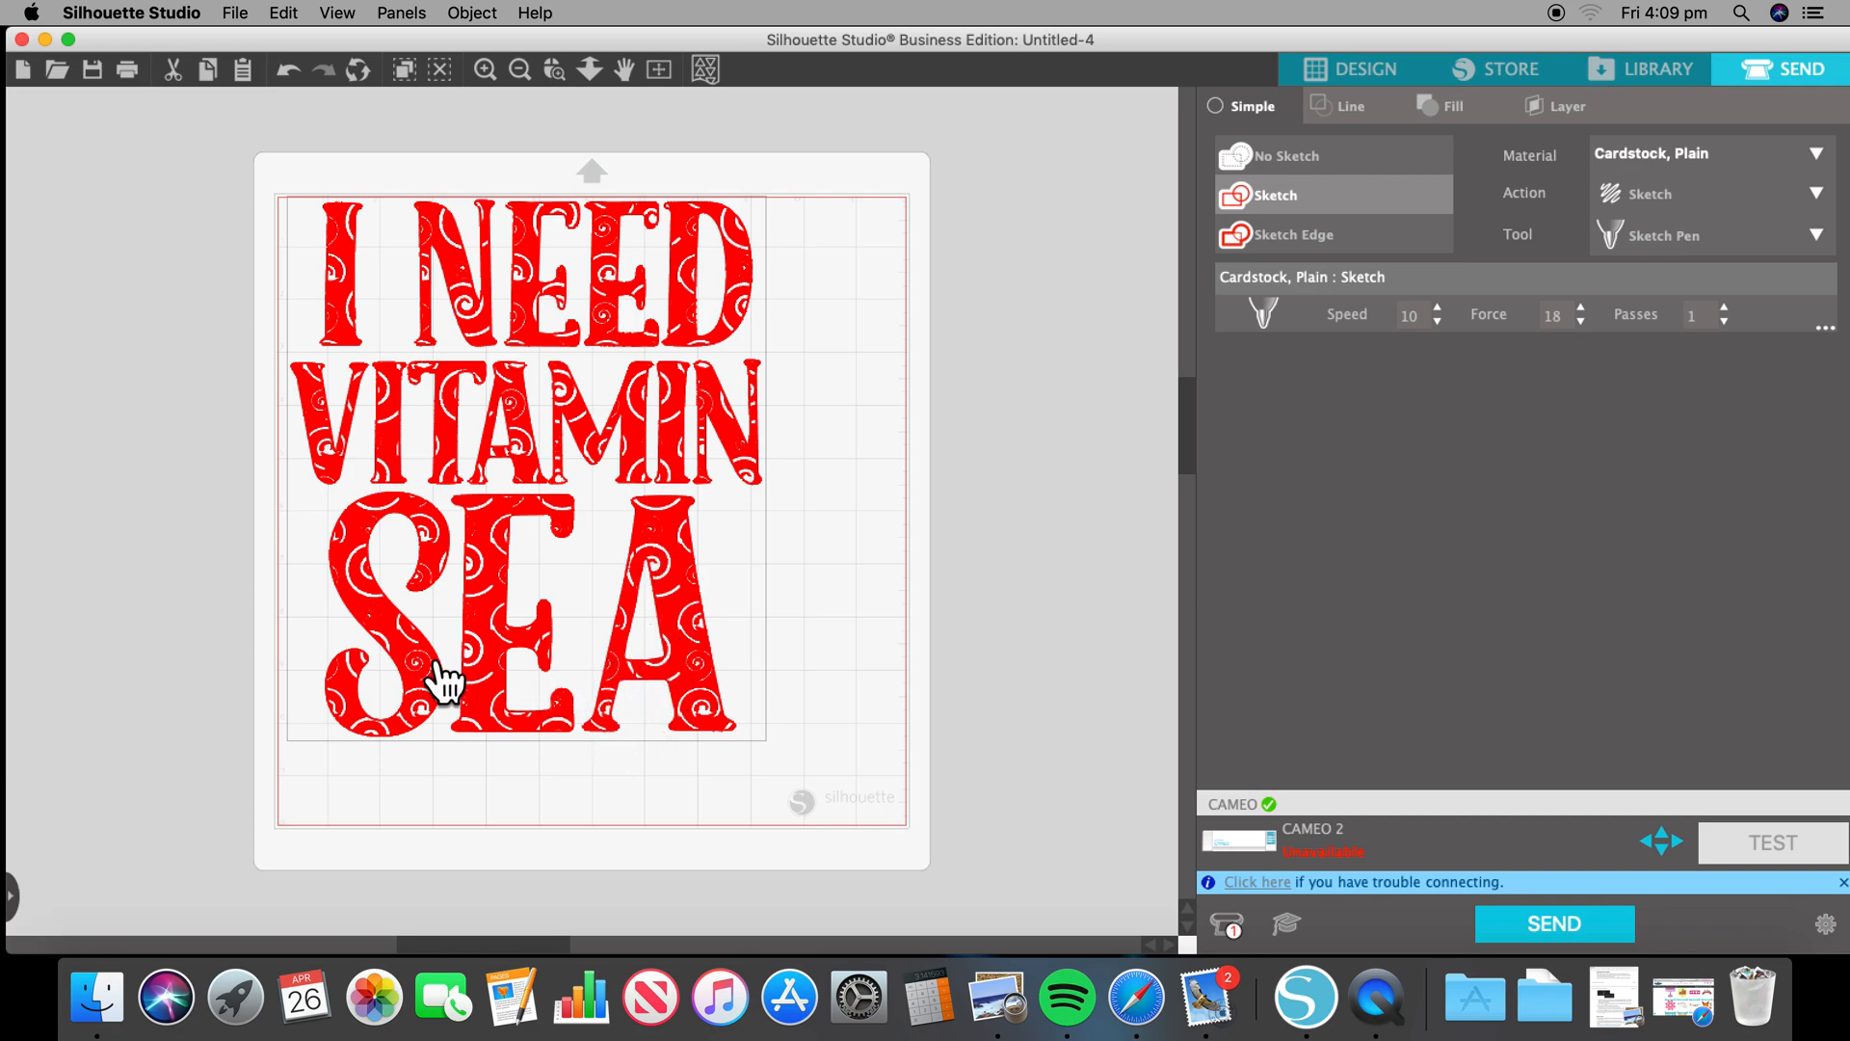
{"action": "left_click", "coordinate": [1369, 68]}
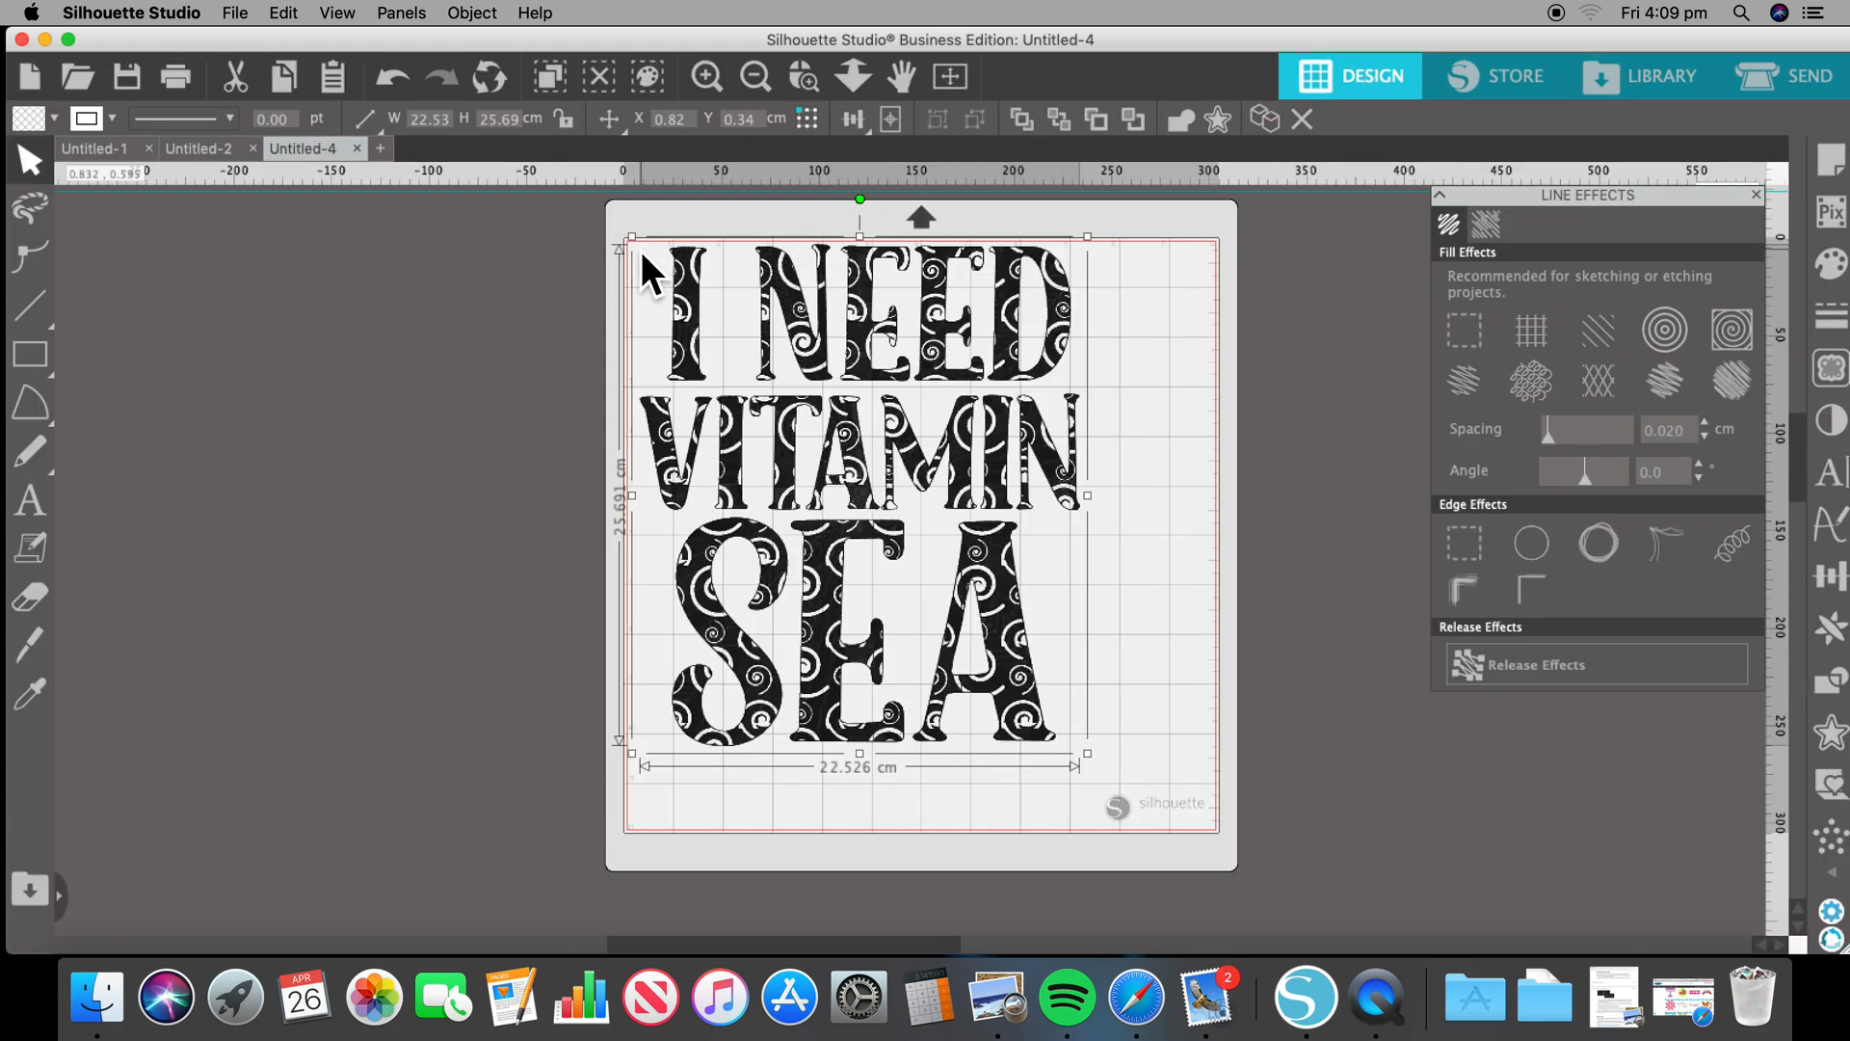
{"action": "left_click_drag", "start_coordinate": [643, 246], "coordinate": [745, 280]}
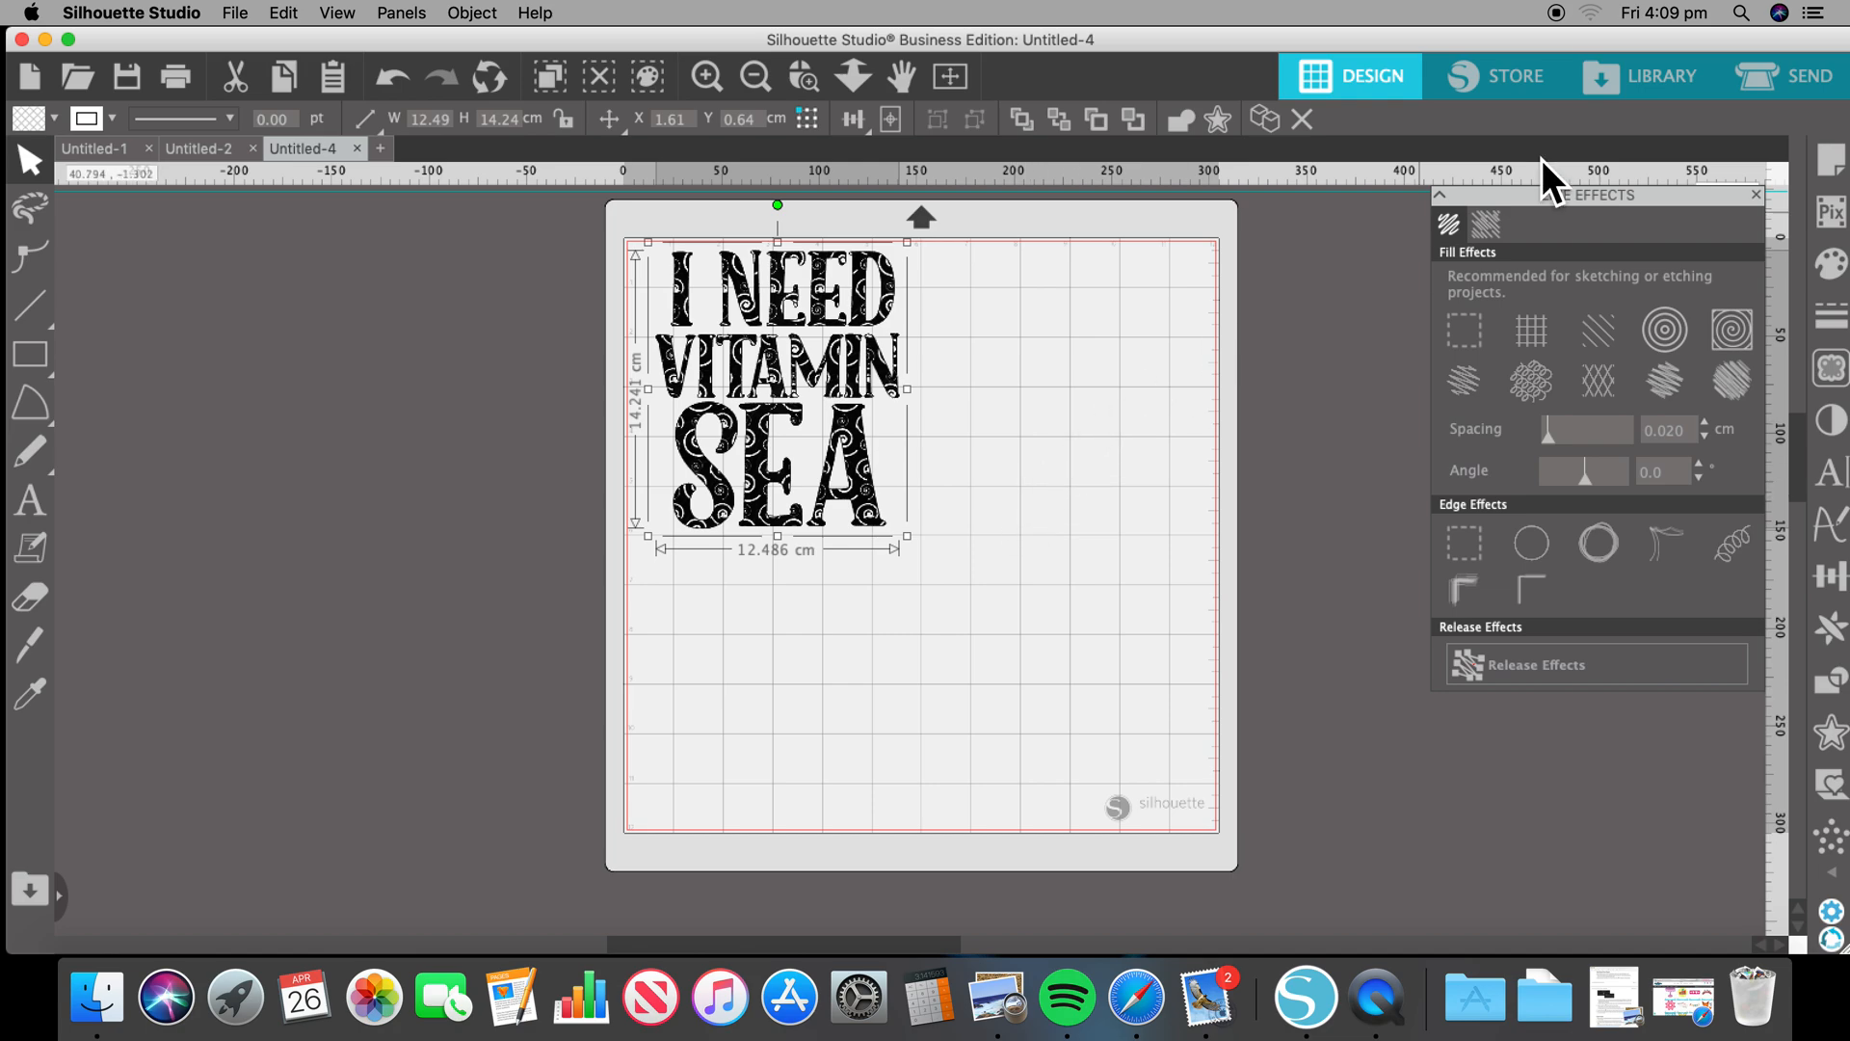
- Set the speed to 5 for the plain cardstock sketch job in the send settings
{"action": "left_click", "coordinate": [1760, 79]}
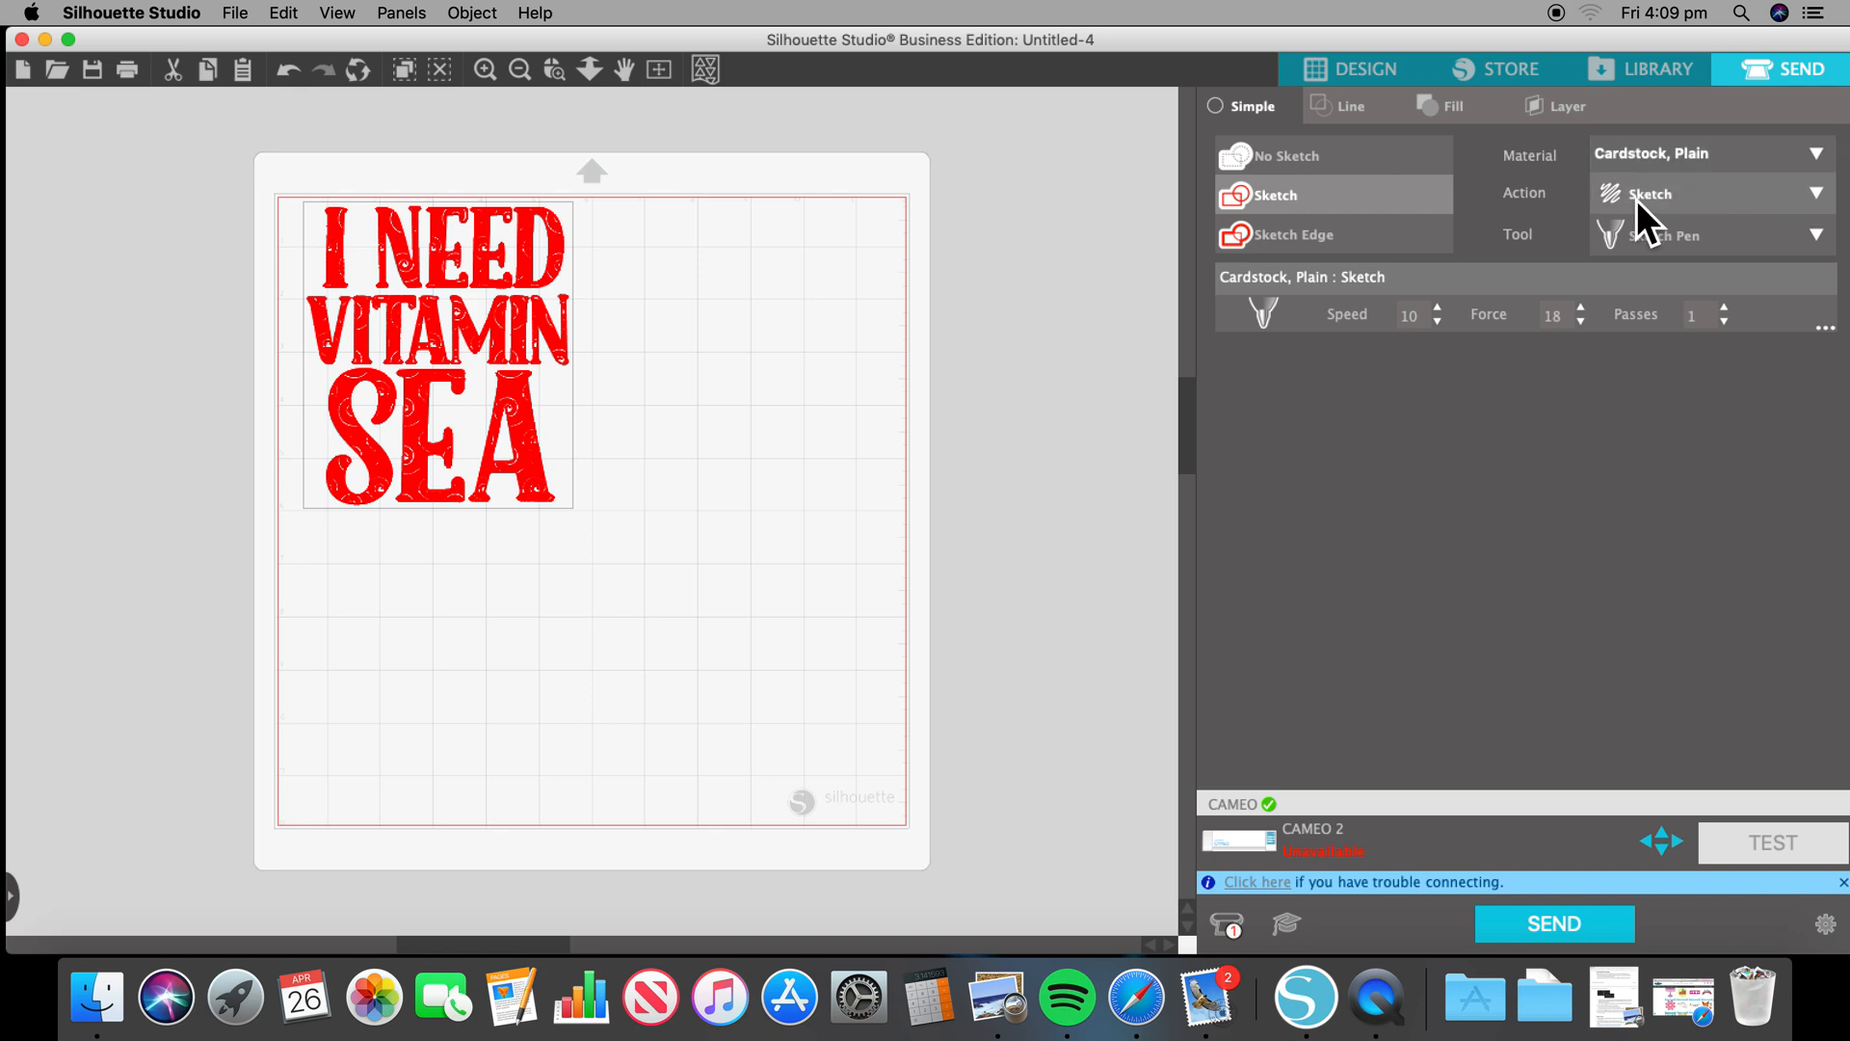
{"action": "left_click", "coordinate": [1440, 326]}
{"action": "left_click", "coordinate": [1439, 326]}
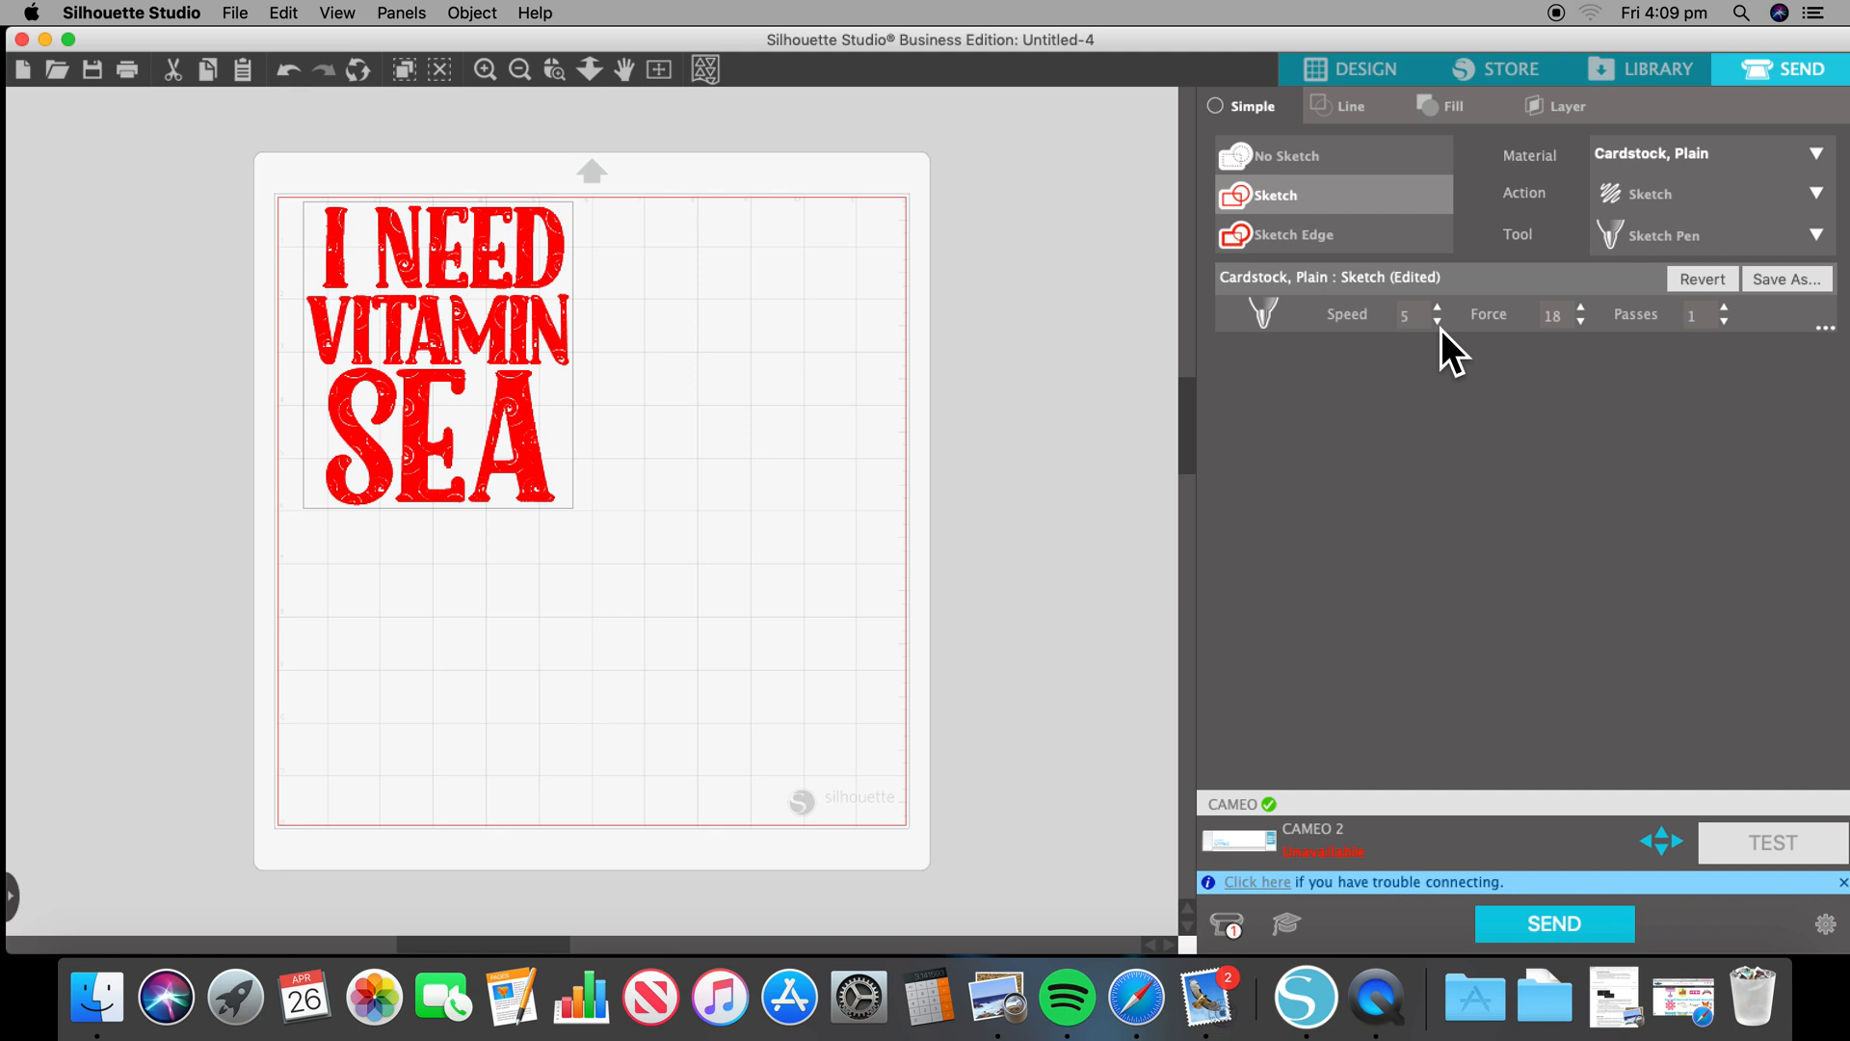